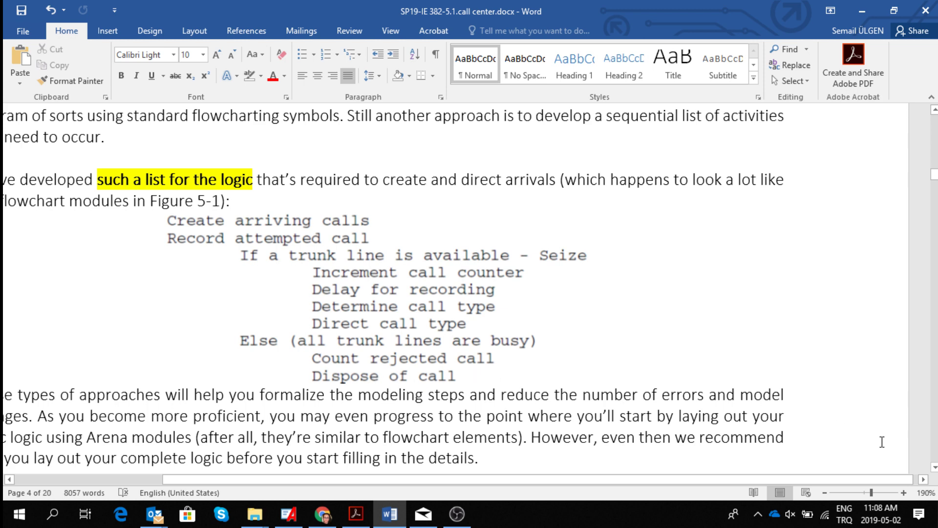
Step: Review the arrival logic list and the Create module settings in Display 5-1 at 160% zoom
click(935, 467)
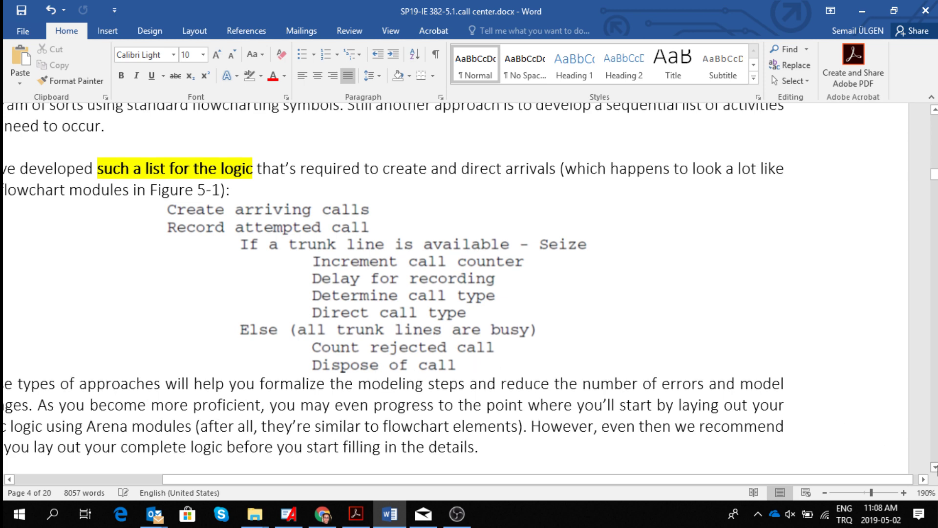
click(825, 493)
click(825, 493)
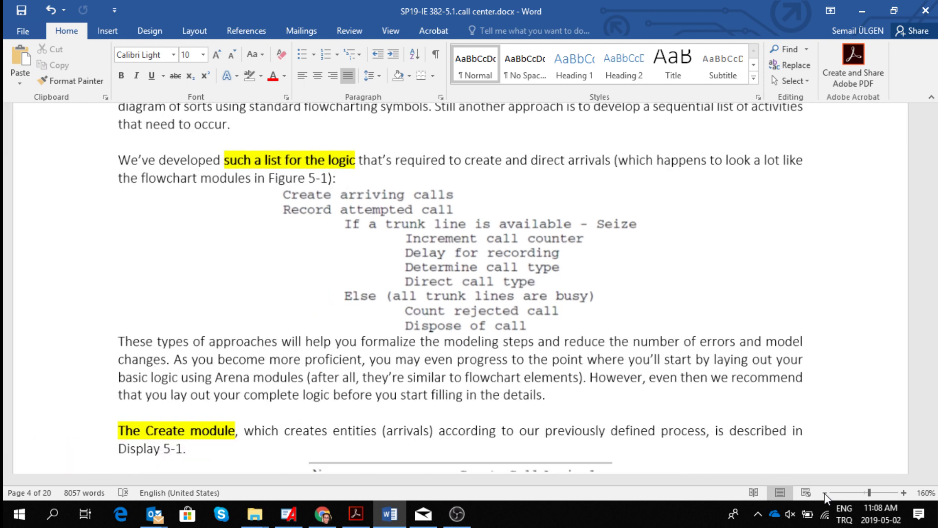
click(825, 493)
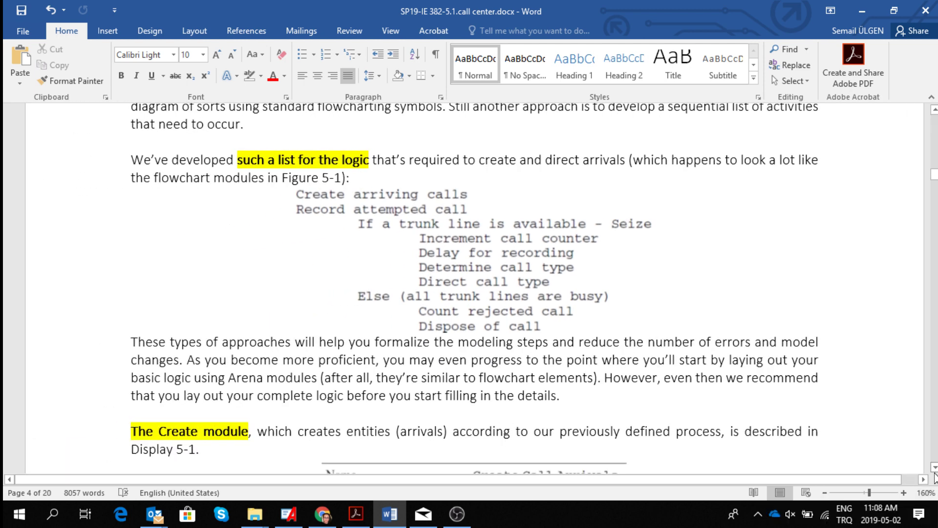
scroll(934, 472, down, 8)
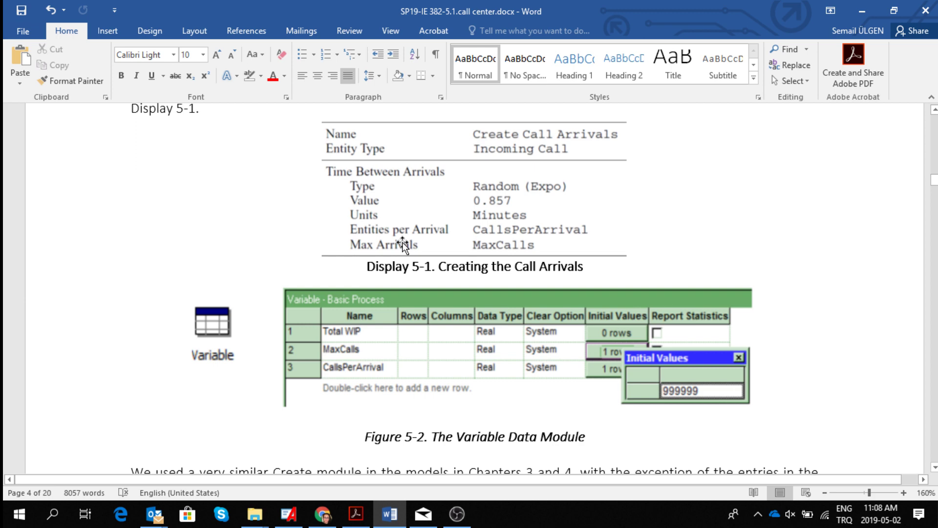
Step: Switch to Arena and place a Create module in the upper-left area of the model canvas
click(290, 514)
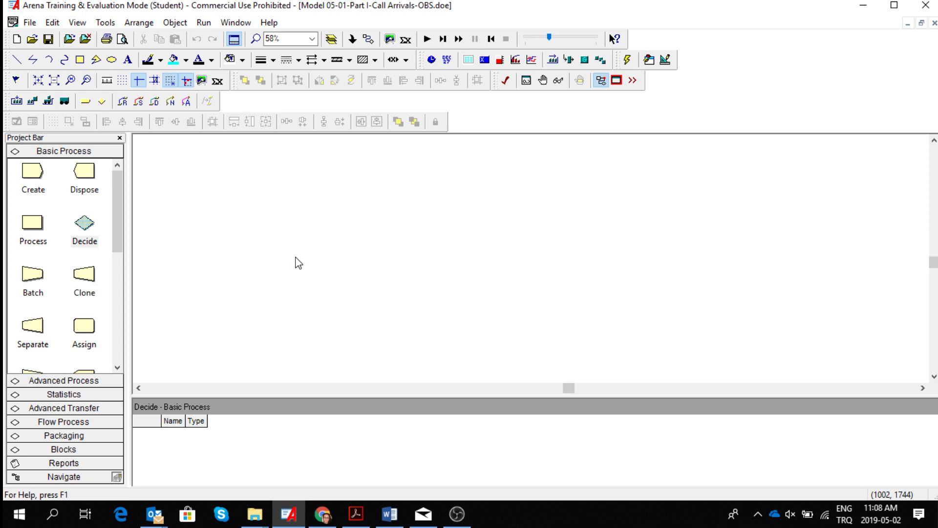
click(34, 183)
drag(35, 182, 239, 230)
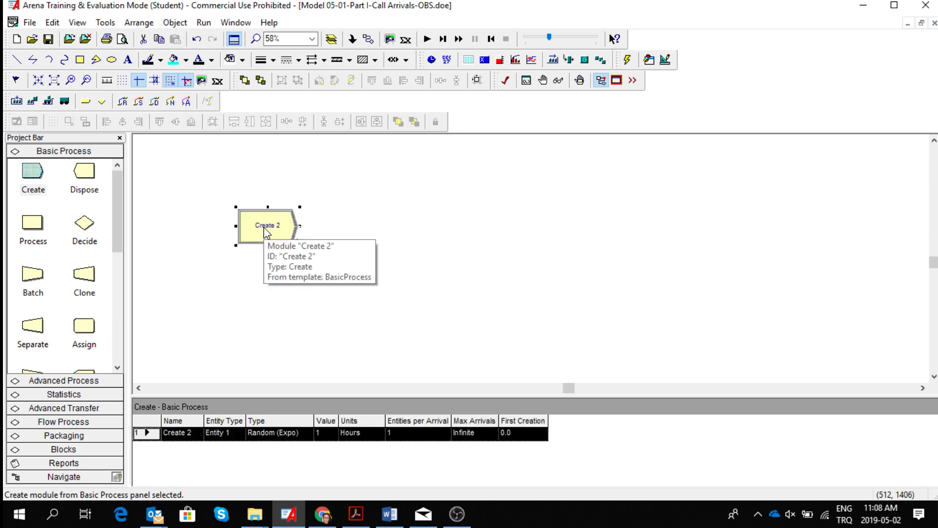
Step: Name the Create module "Create Call Arrivals" and set its entity type to "Incoming Call"
double_click(266, 233)
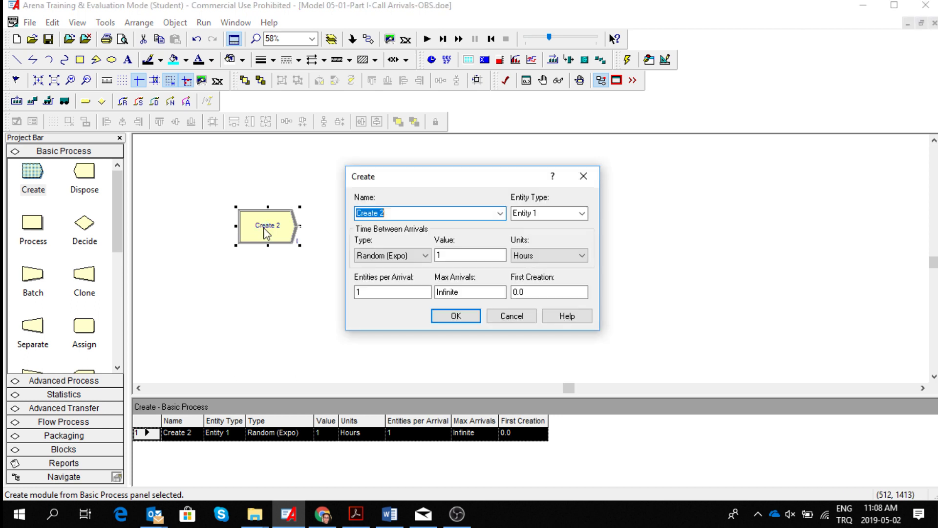
click(397, 213)
key(BackSpace)
text(Call Arrivals)
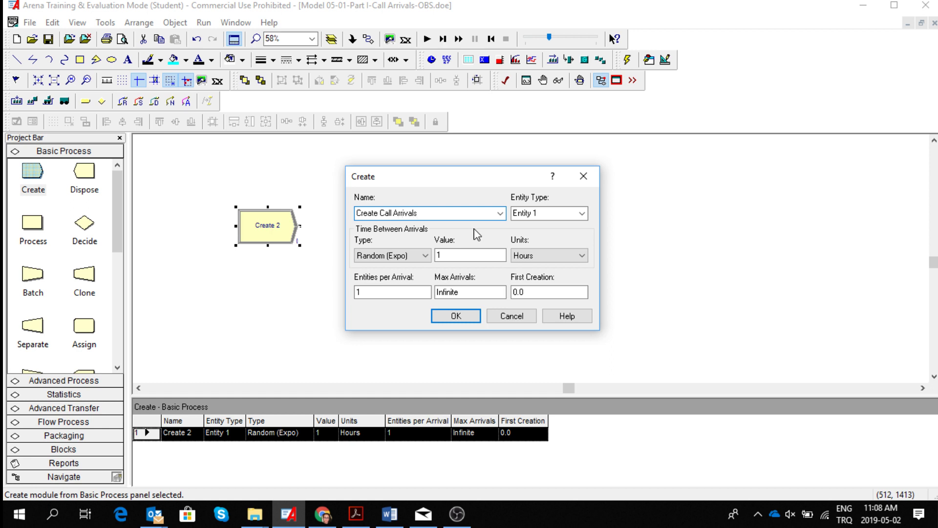
click(560, 213)
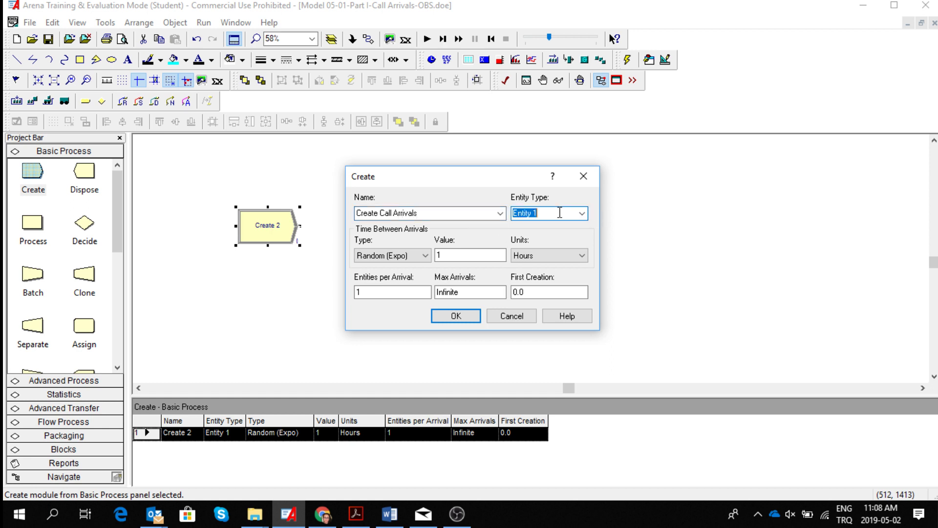
text(Incoming Calls)
key(BackSpace)
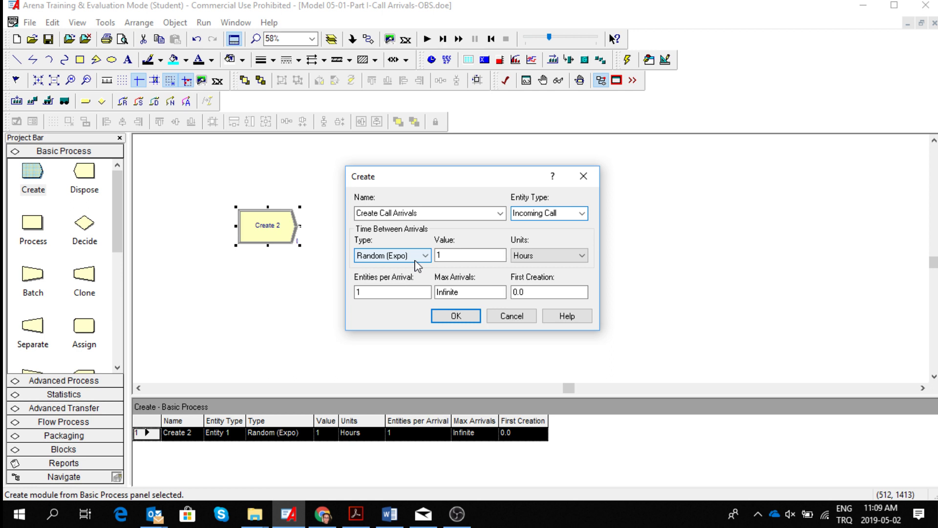
Step: Set the Create module's time between arrivals to a value of 0.857 in minutes
click(440, 255)
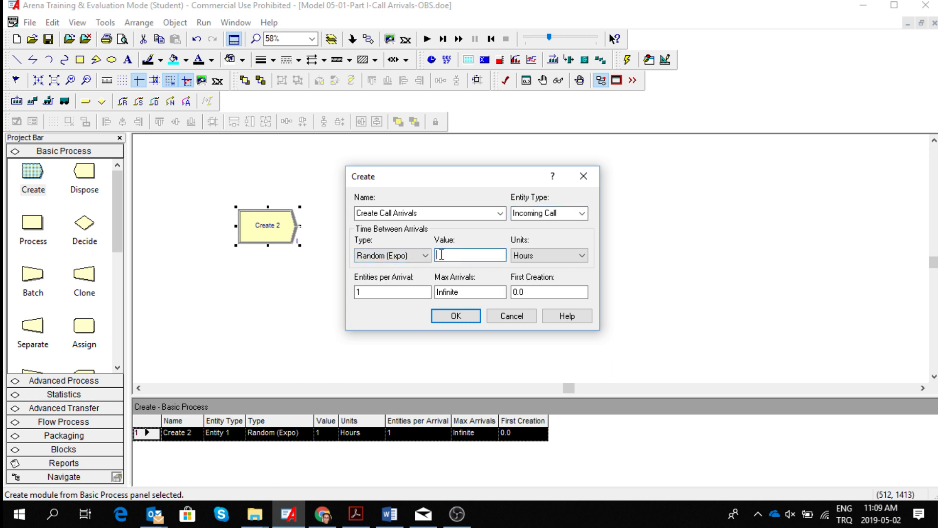
text(0)
text(.857)
click(581, 255)
click(558, 286)
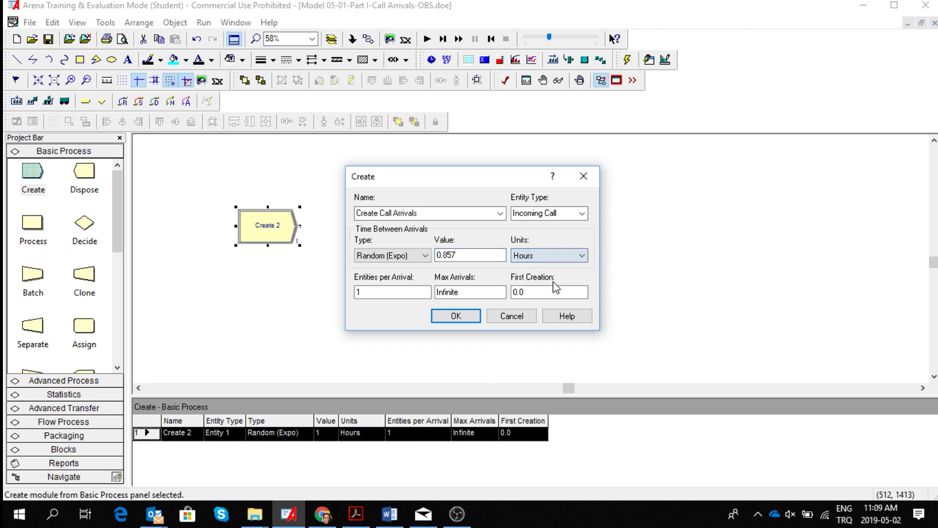
click(582, 256)
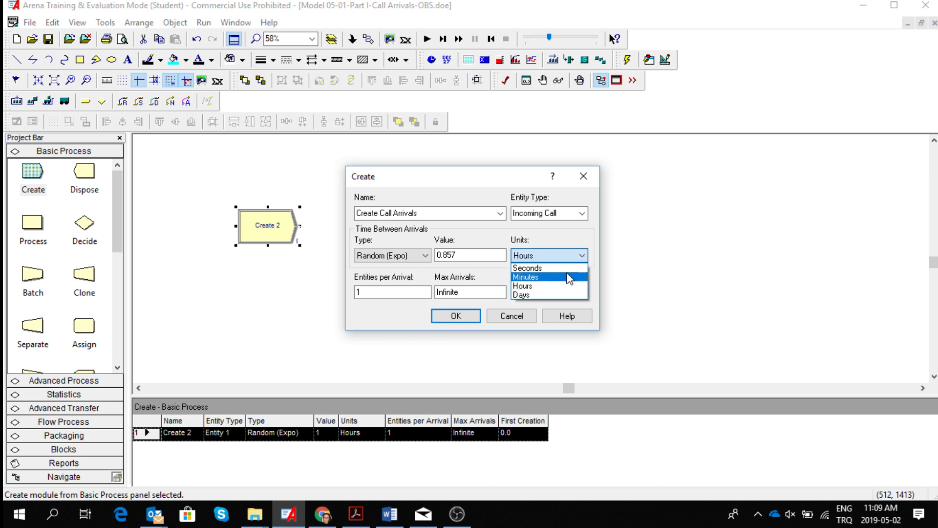
click(569, 278)
Step: Set the Create module's entities per arrival to CallsPerArrival and its max arrivals to MaxCalls, and apply the settings
click(392, 289)
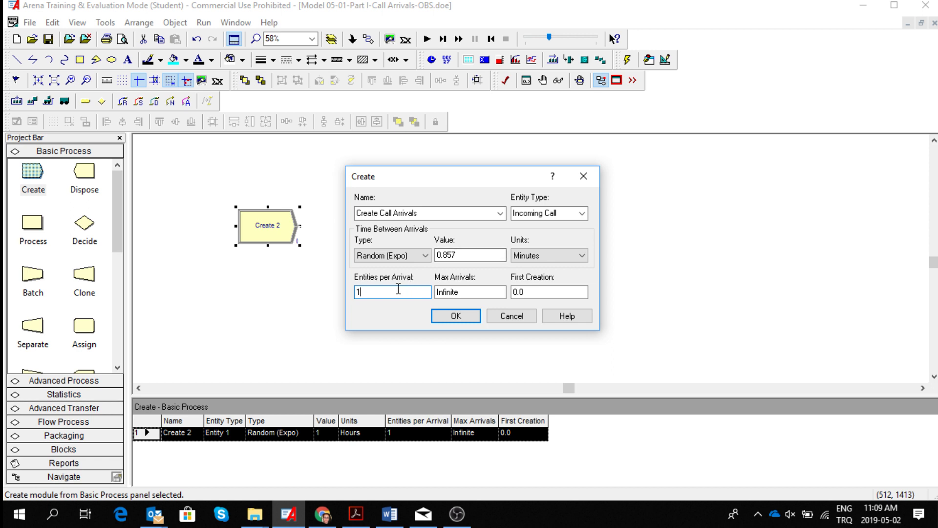
key(BackSpace)
text(CallsPerArrival)
click(471, 291)
key(BackSpace)
key(BackSpace)
key(BackSpace)
key(BackSpace)
key(BackSpace)
key(BackSpace)
key(BackSpace)
key(BackSpace)
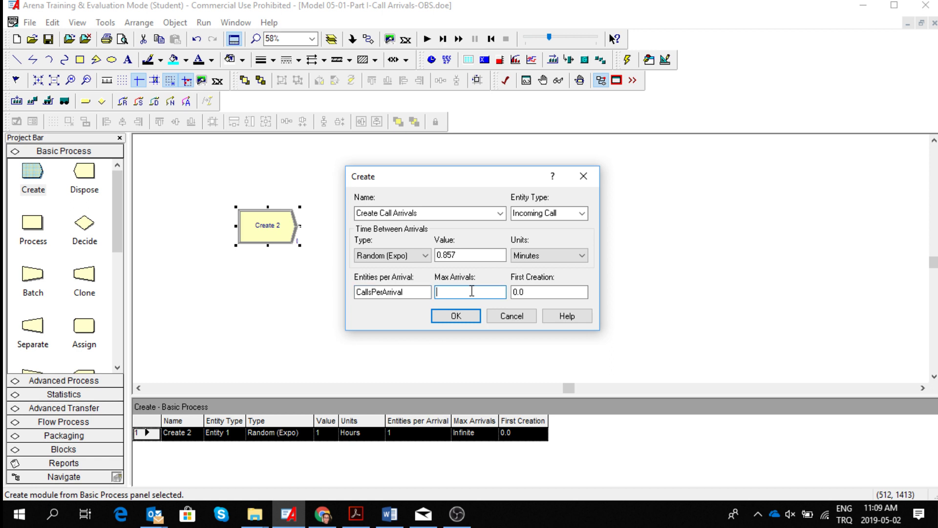
text(MaxCalls)
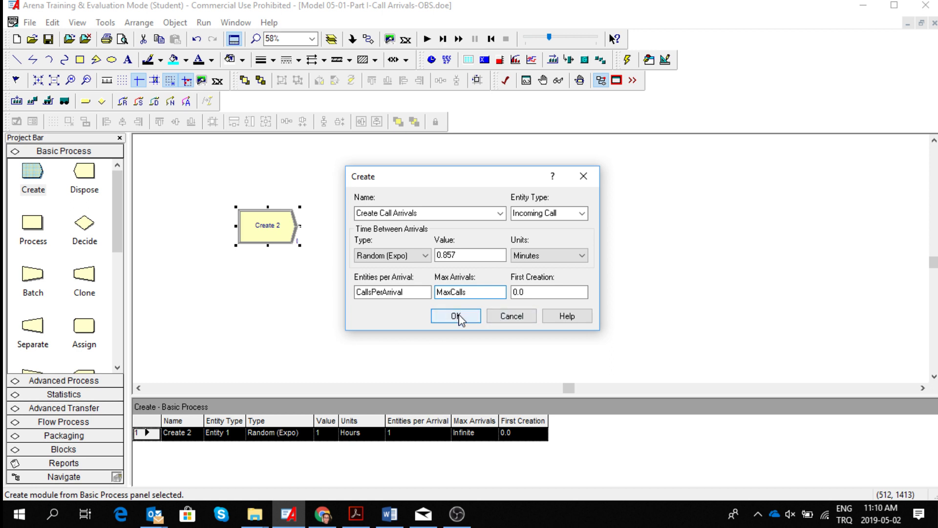
click(455, 316)
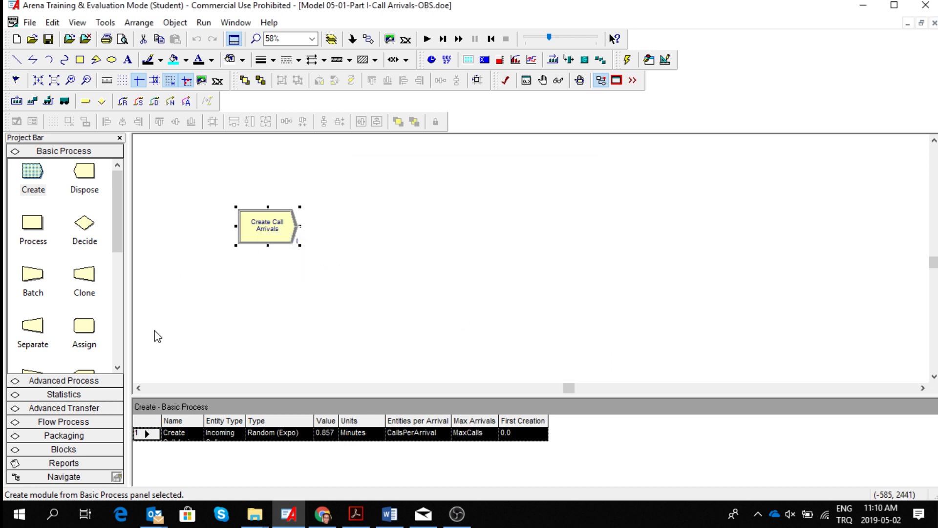
Step: Delete the Total WIP row from the Variable data module
click(117, 368)
scroll(118, 374, down, 3)
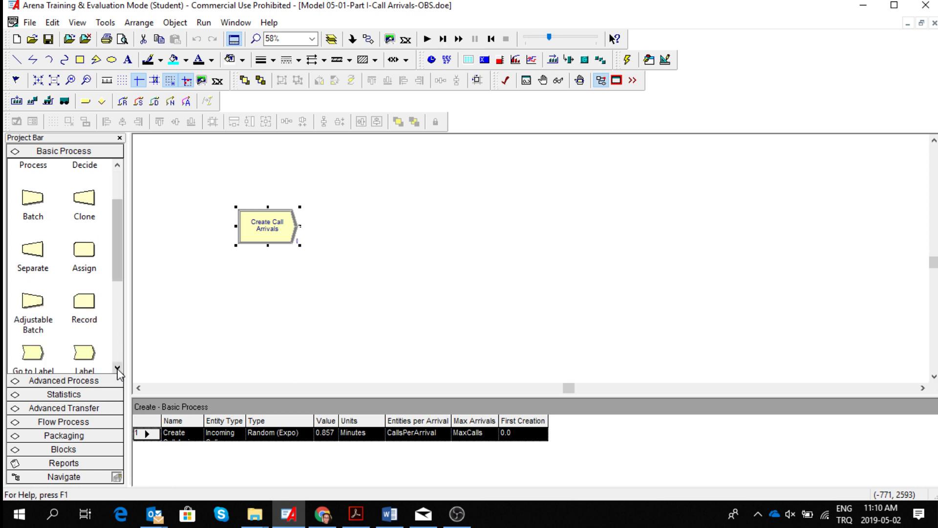
scroll(118, 374, down, 1)
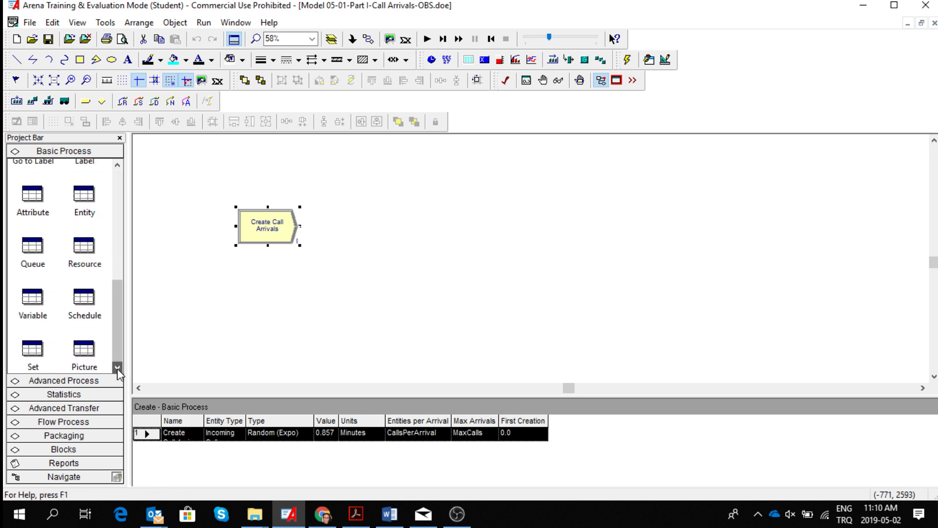
click(29, 302)
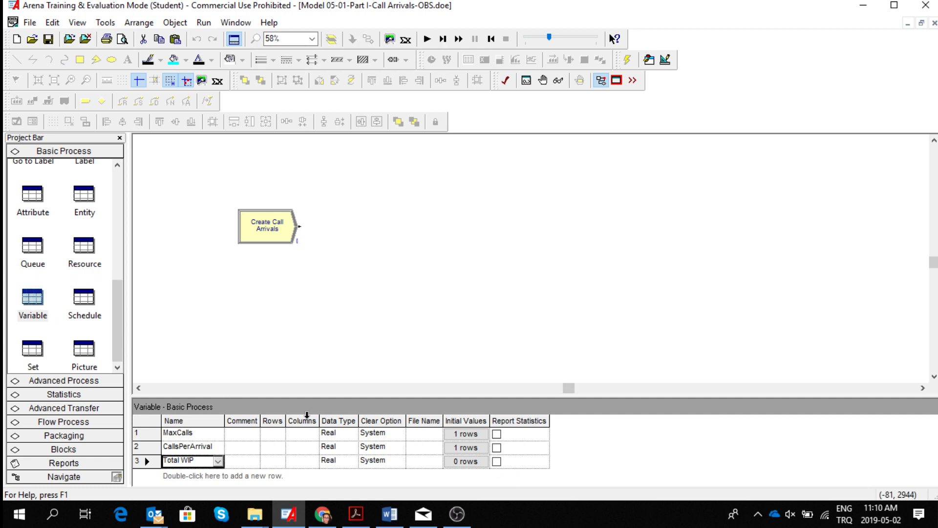
click(141, 461)
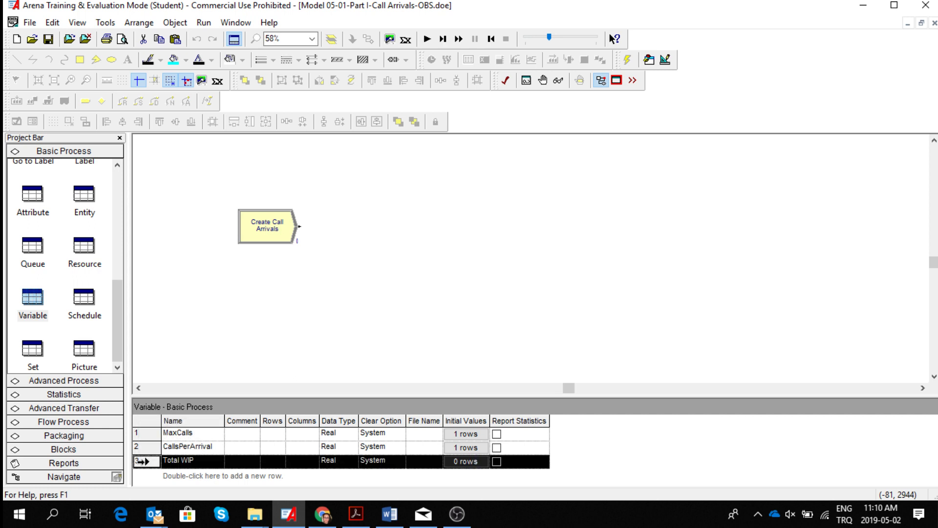
right_click(141, 460)
click(189, 398)
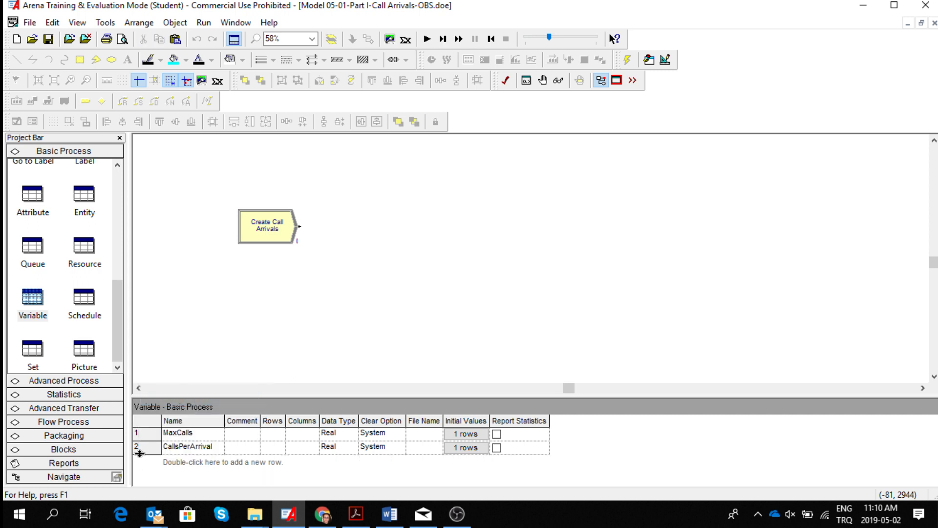
Step: Delete the CallsPerArrival and MaxCalls rows from the Variable data module
click(138, 447)
right_click(139, 447)
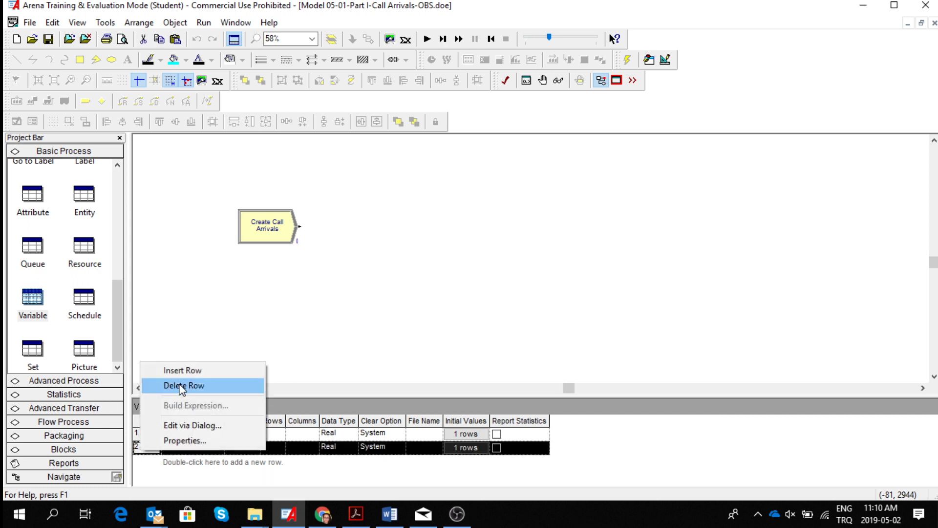
click(178, 386)
click(137, 436)
right_click(139, 442)
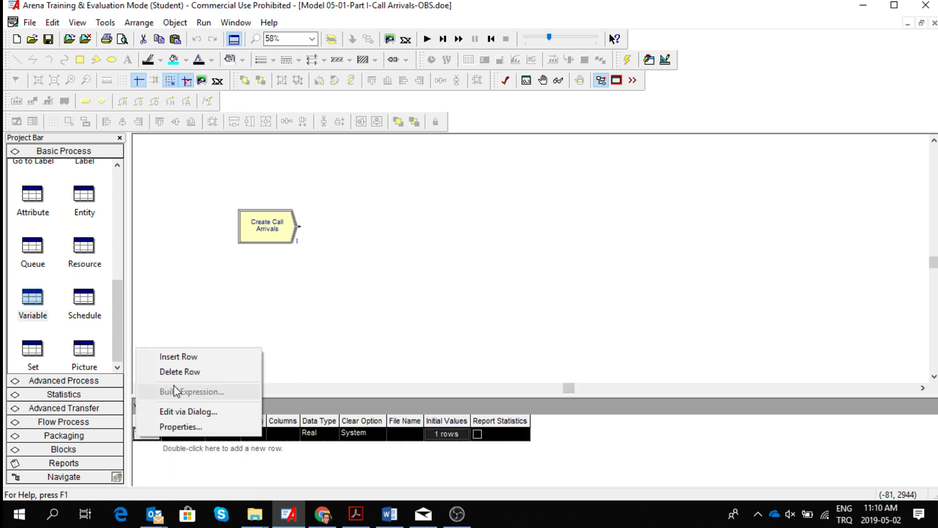
click(179, 374)
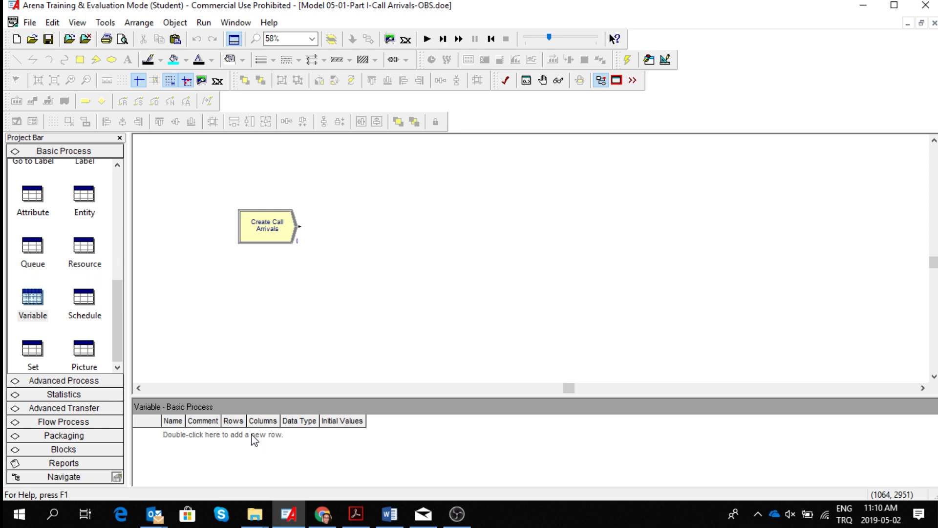
Step: Delete the Trunk Line row from the Resource data module and the Incoming Call row from the Entity data module
click(90, 244)
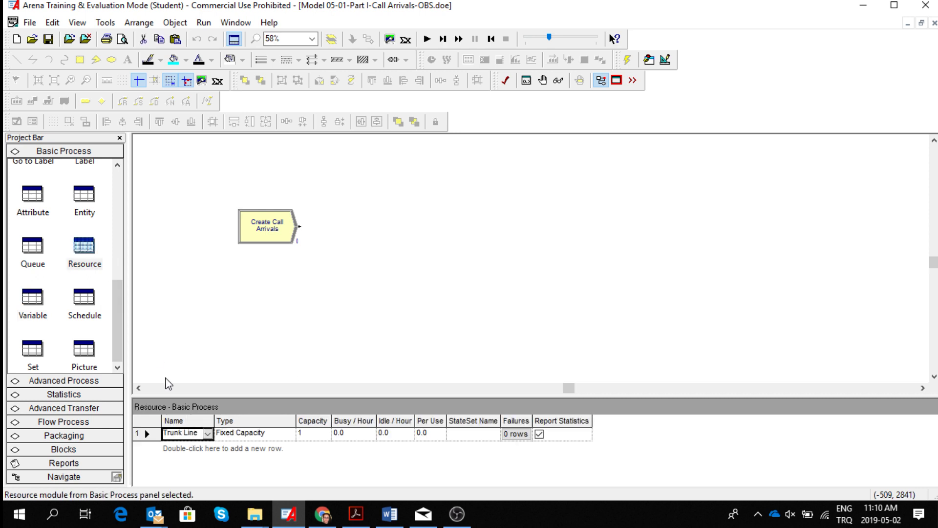
right_click(142, 434)
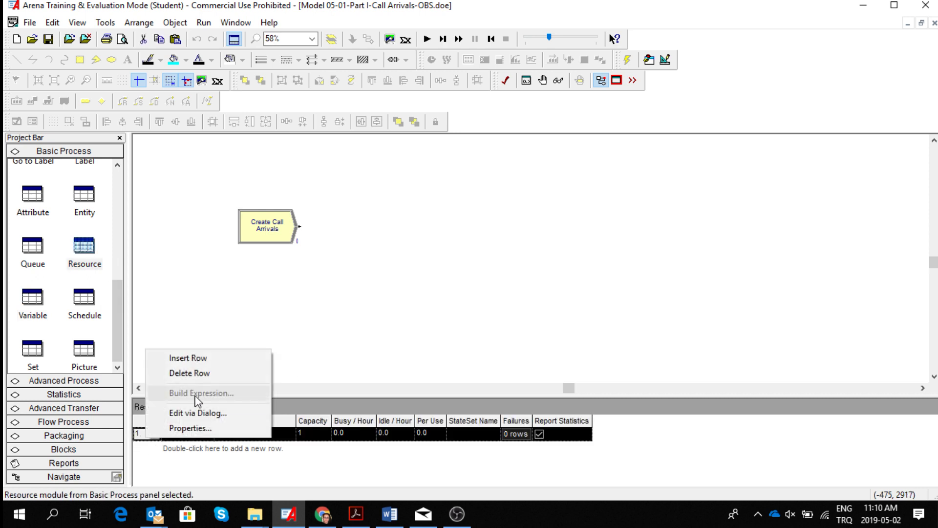
click(210, 374)
click(84, 196)
click(143, 433)
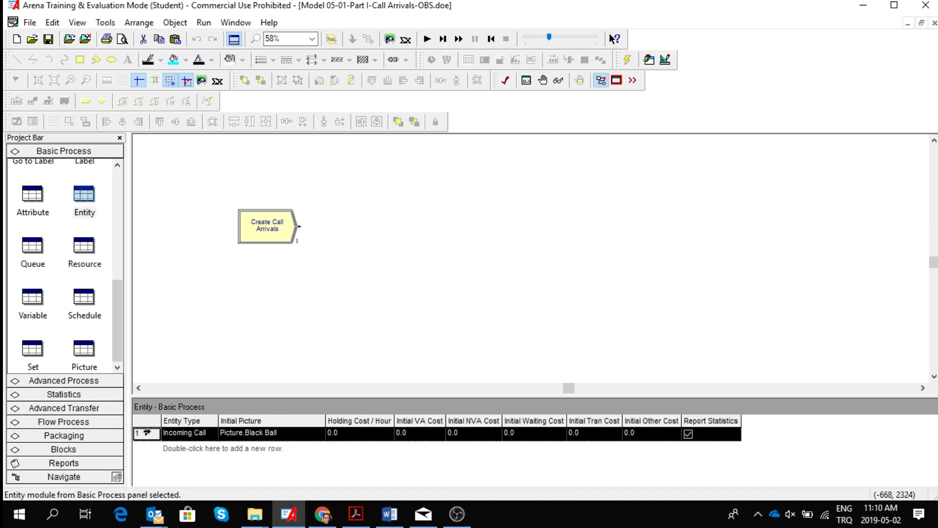
right_click(145, 433)
click(189, 371)
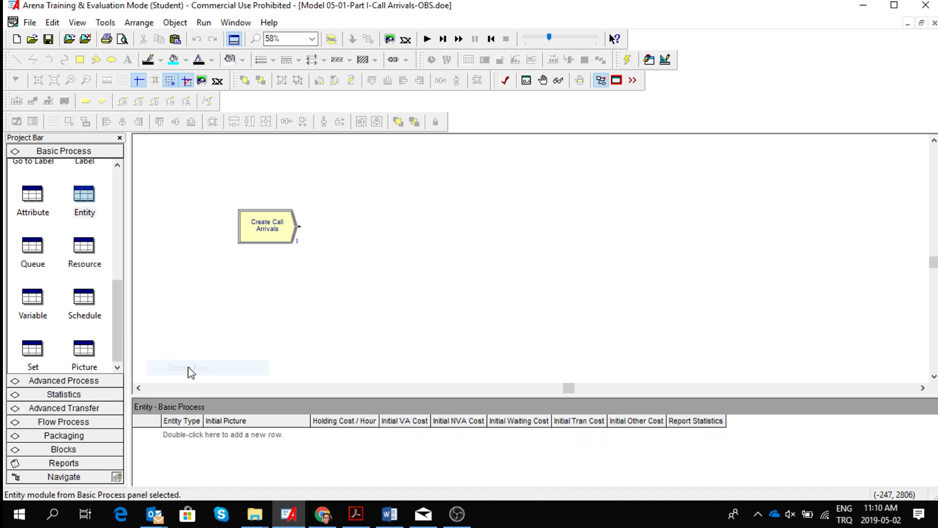
Step: Check the Attribute, Queue, Schedule, Picture, Set and Assign modules for leftover entries
click(40, 197)
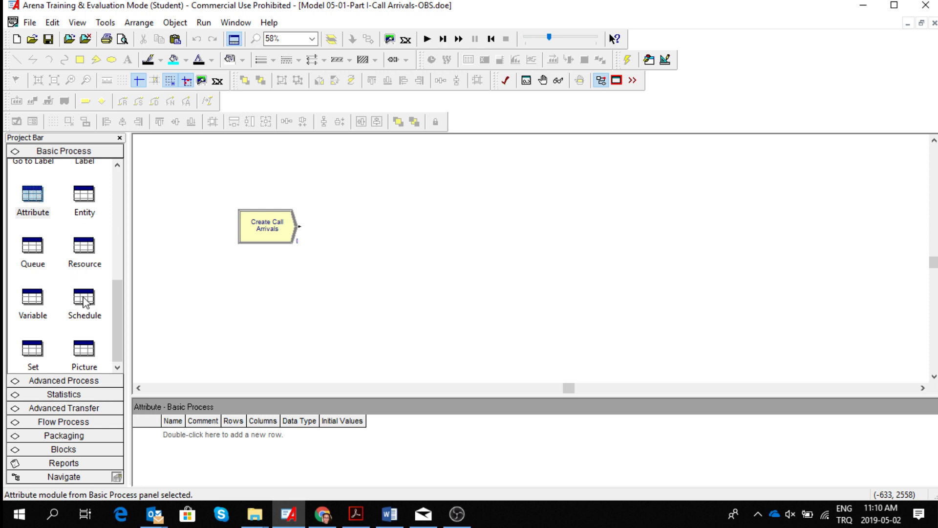
click(35, 250)
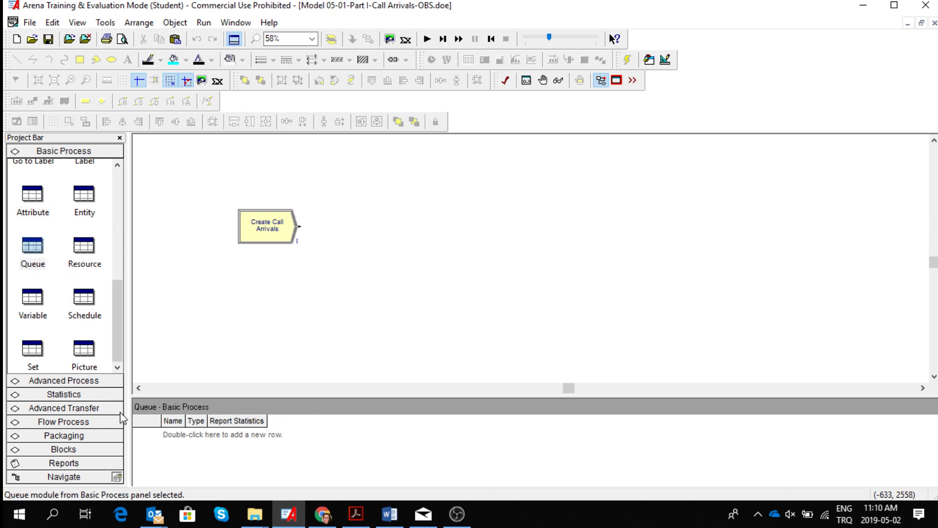
click(88, 306)
click(81, 359)
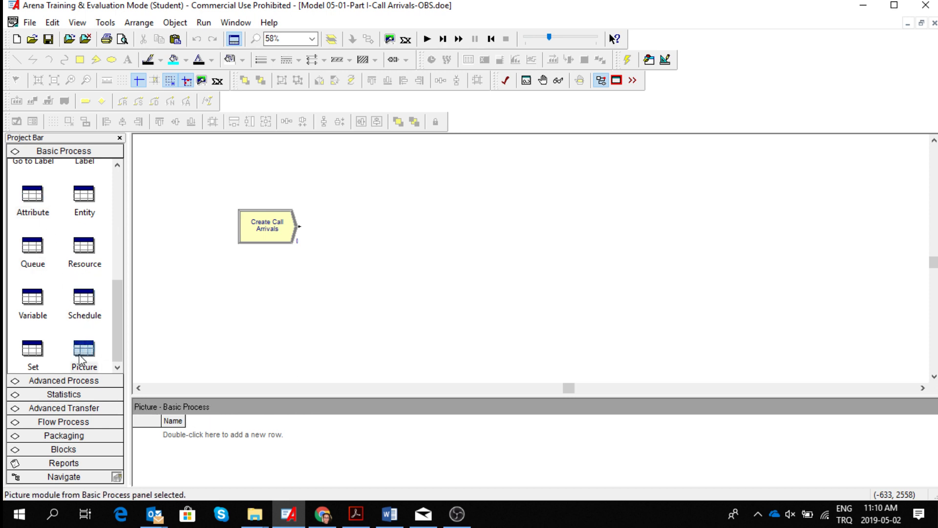
click(32, 354)
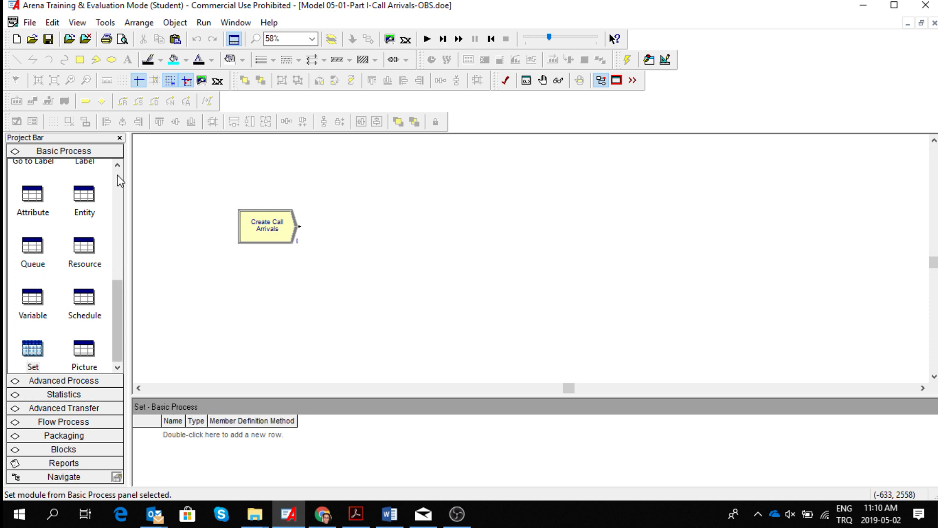
click(117, 177)
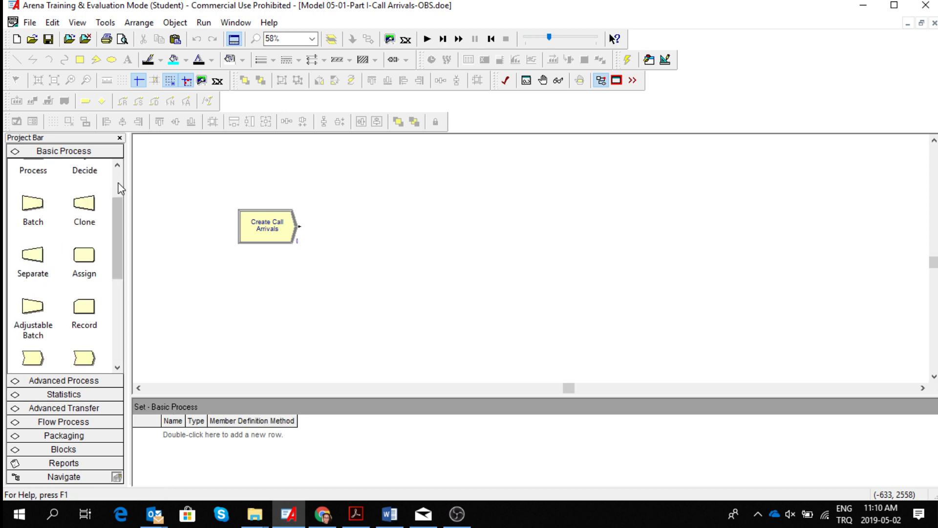
click(80, 257)
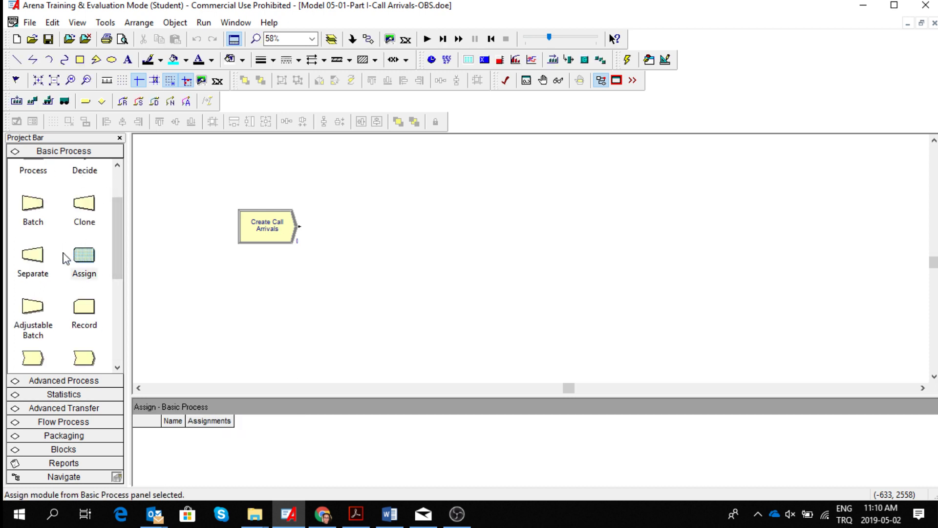
Step: Check the Decide, Process, Dispose and Create modules for leftover entries
click(119, 179)
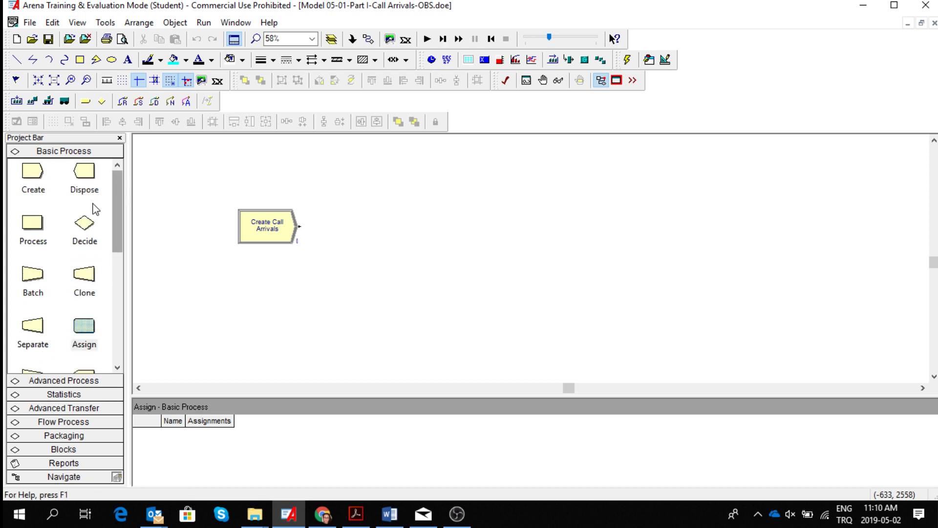
click(87, 230)
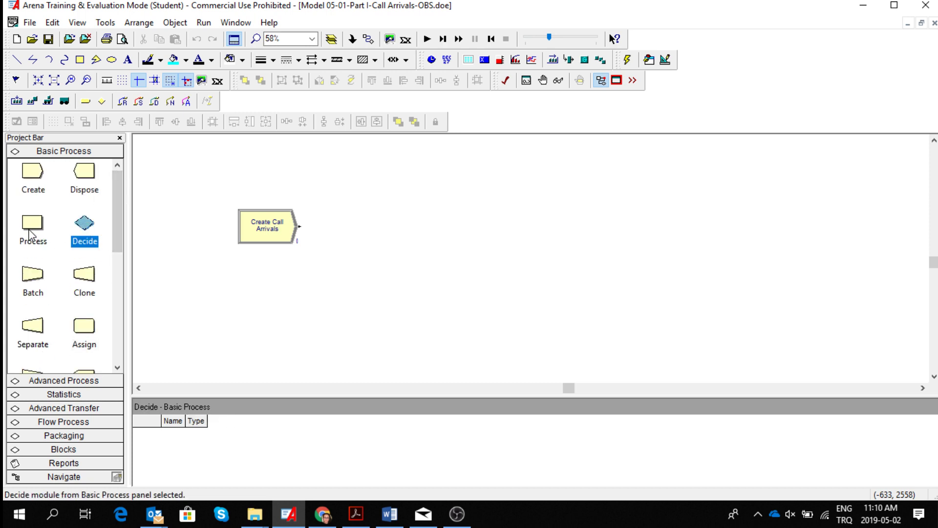
click(30, 235)
click(85, 181)
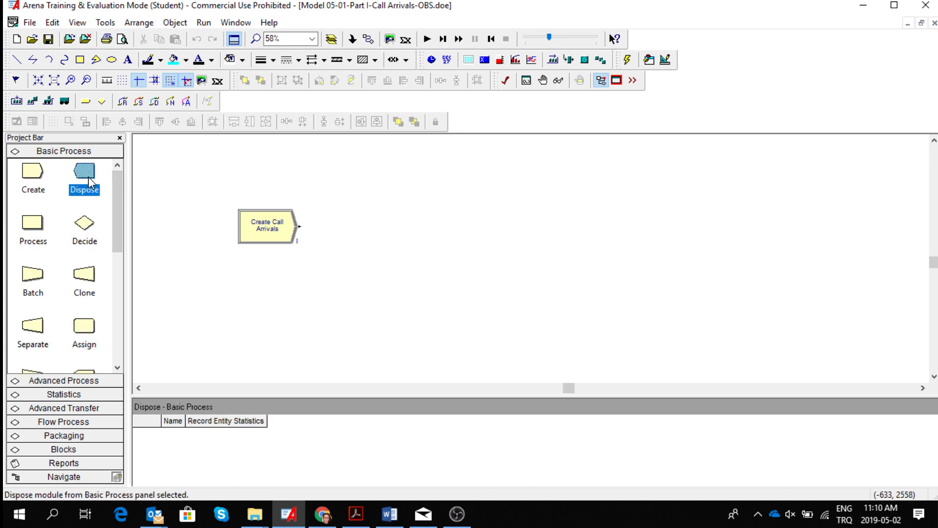
click(47, 181)
Step: Add a row to the Entity data module and name its entity type Trunk Line
click(117, 359)
scroll(119, 362, down, 5)
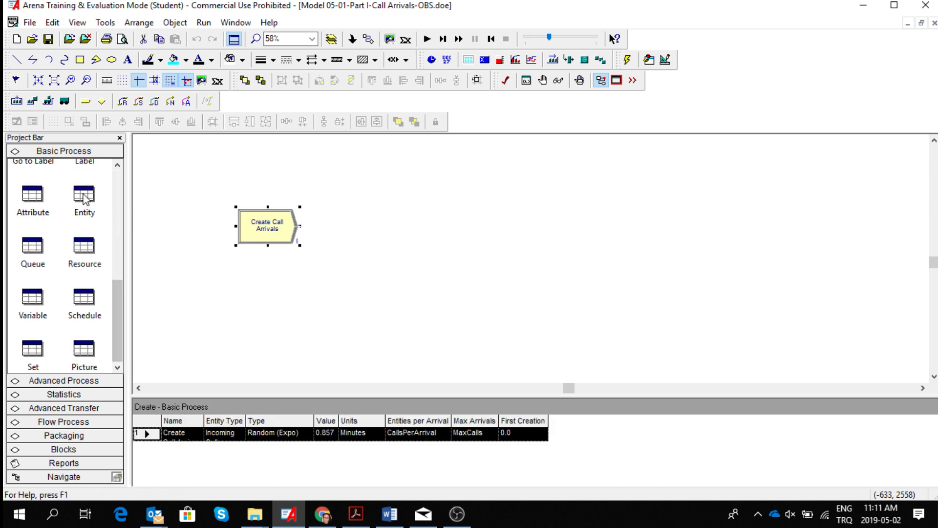
click(84, 196)
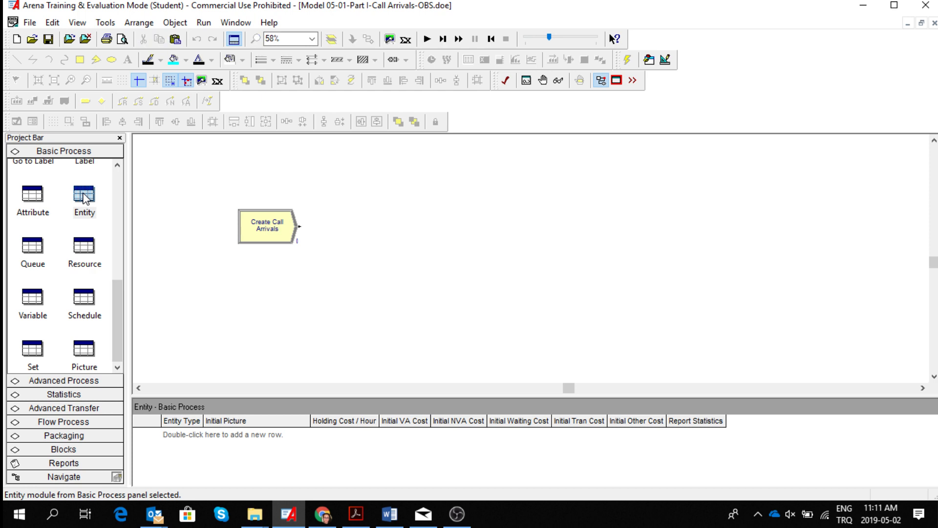
double_click(180, 437)
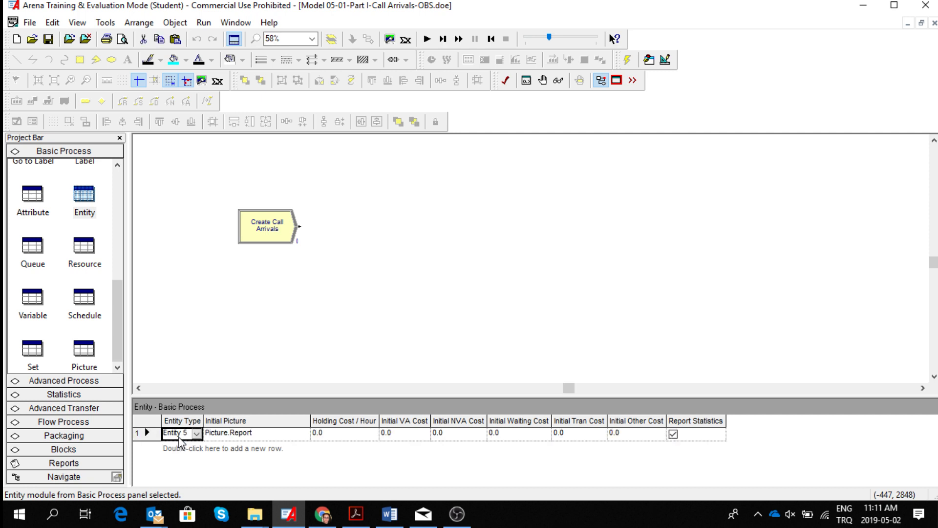
click(190, 434)
key(BackSpace)
key(BackSpace)
key(BackSpace)
key(BackSpace)
key(BackSpace)
key(BackSpace)
key(BackSpace)
key(BackSpace)
text(Trunk Line)
click(274, 439)
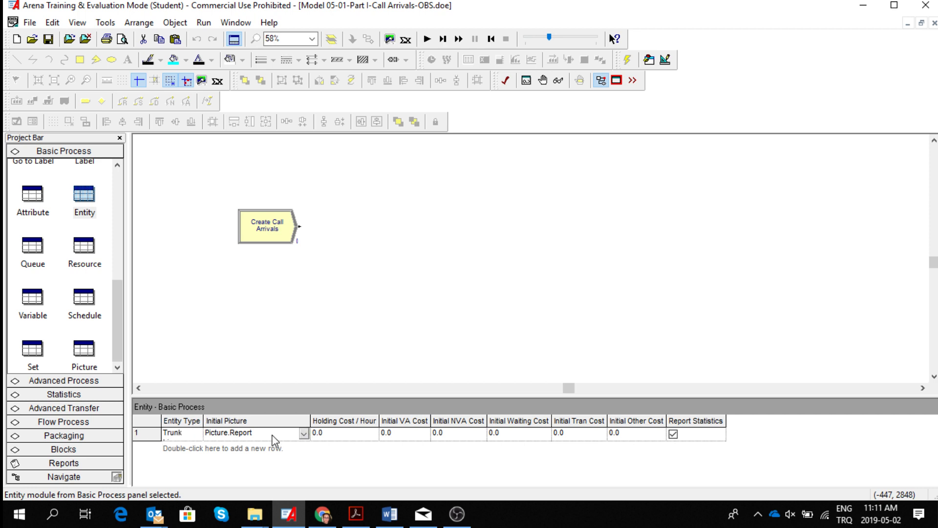
Step: Set the initial picture of the new entity to Picture.Black Ball
click(273, 435)
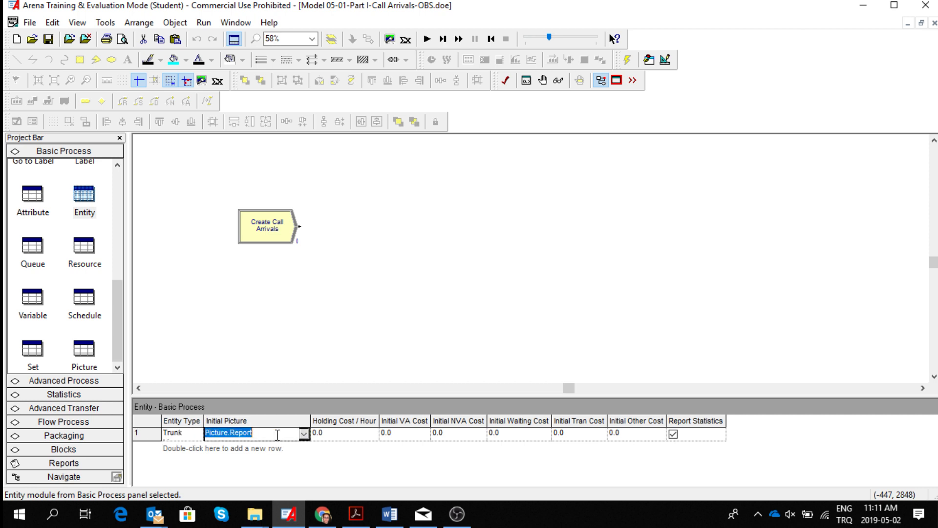
click(304, 433)
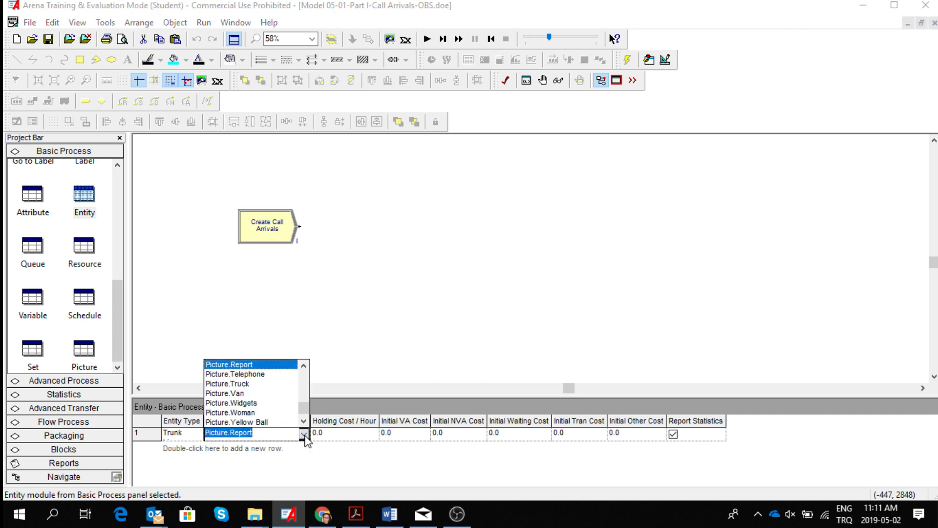
click(304, 375)
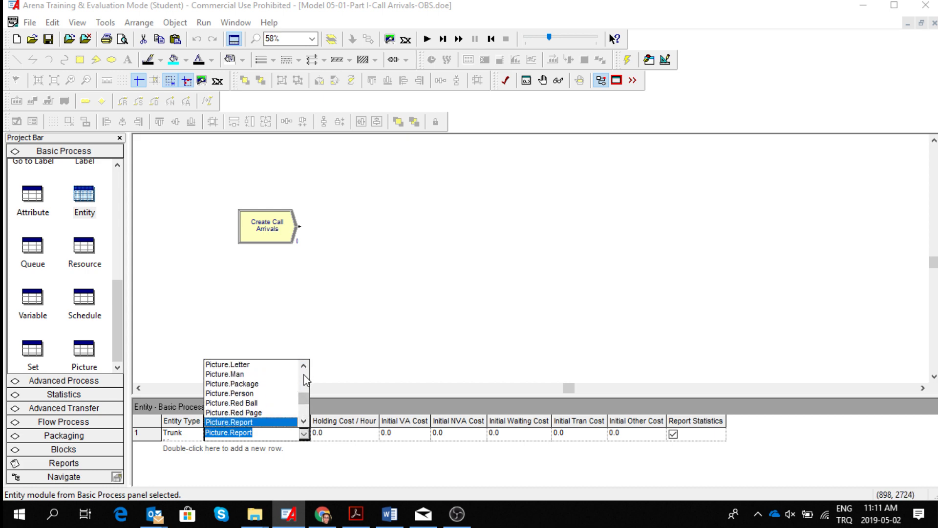
click(258, 404)
click(244, 435)
key(BackSpace)
key(BackSpace)
key(BackSpace)
key(BackSpace)
text(.Bl)
key(BackSpace)
key(BackSpace)
key(BackSpace)
text(Black Ball)
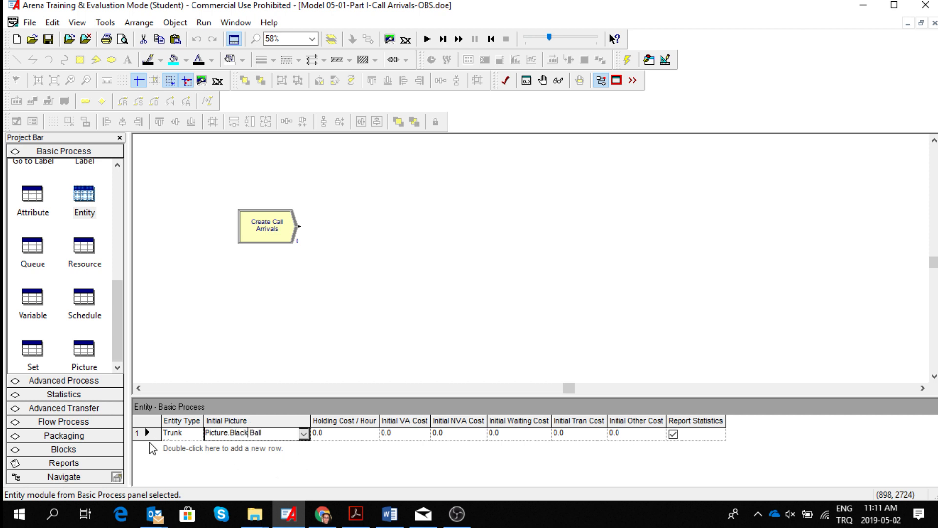
Step: Increase the height of the entity row and rename its entity type to Incoming Call
drag(146, 440, 146, 450)
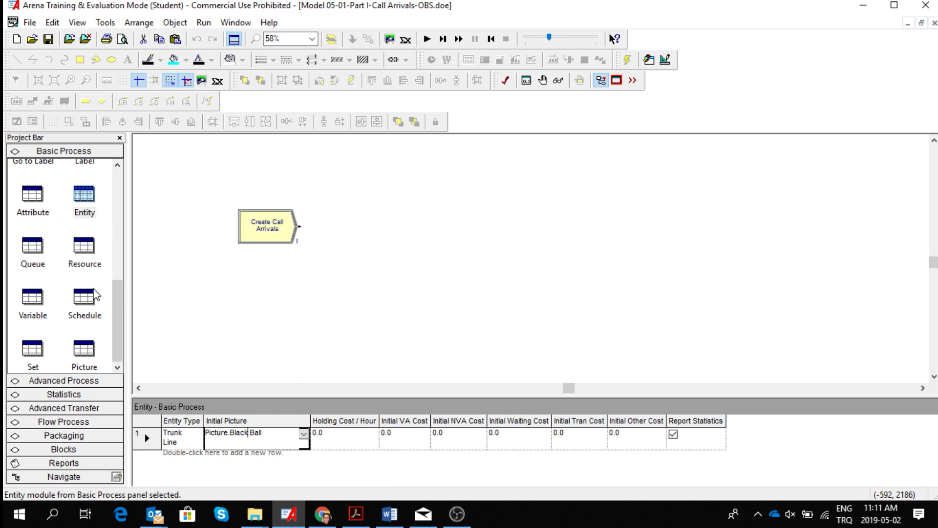
click(185, 445)
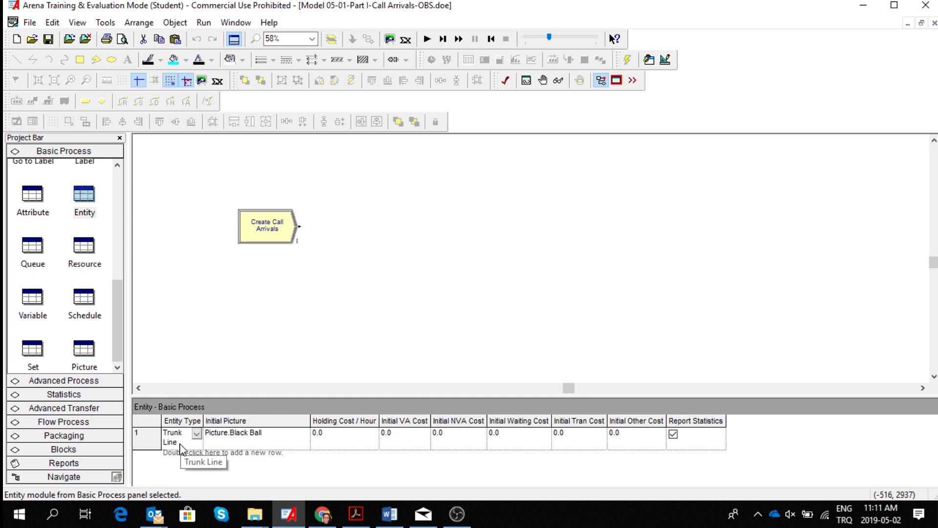
click(174, 442)
click(173, 440)
drag(179, 440, 165, 433)
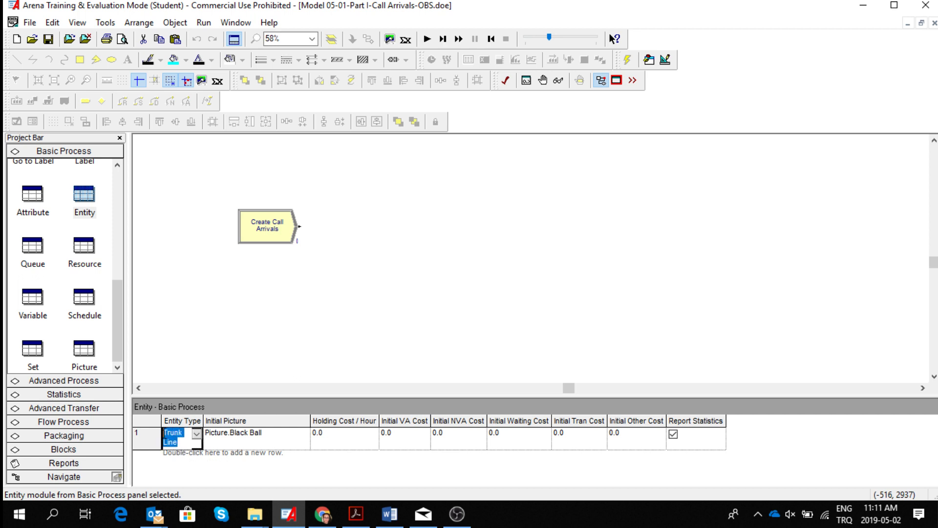
text(Incoming Call)
double_click(233, 474)
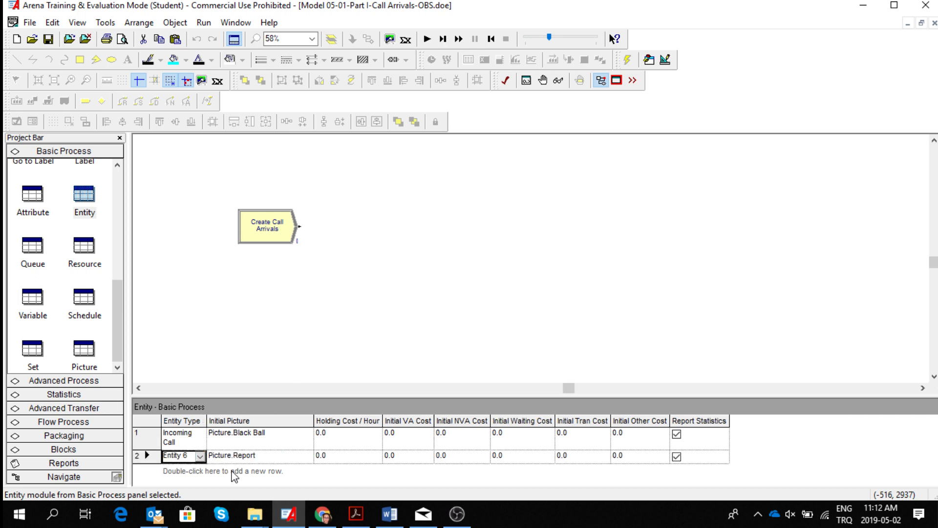
click(147, 455)
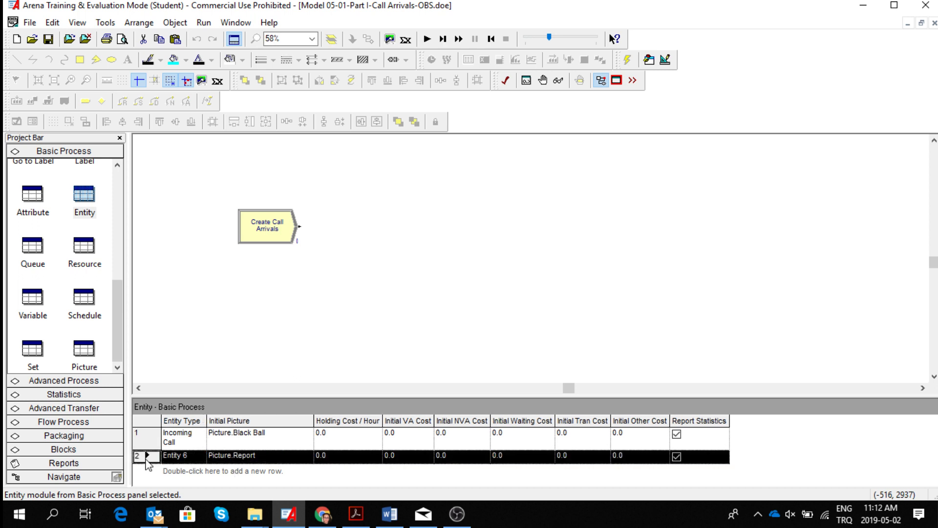
right_click(147, 456)
click(198, 393)
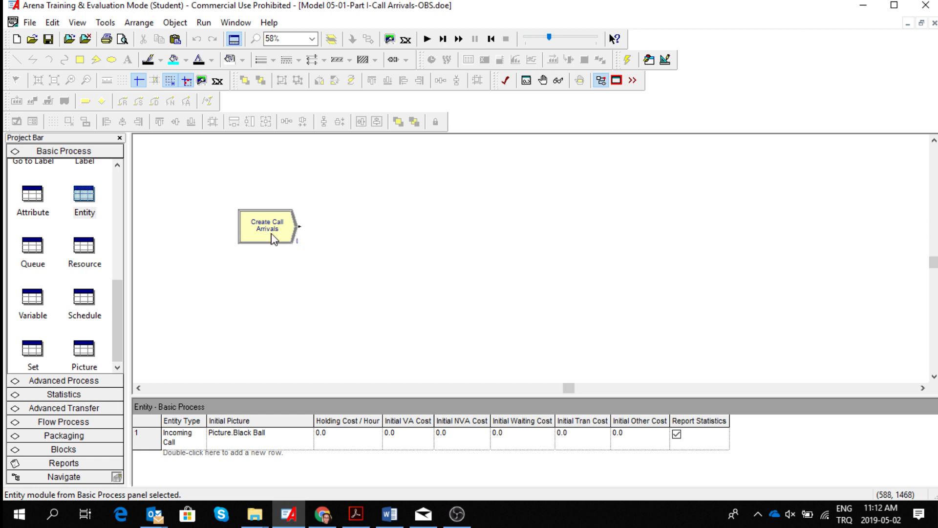
Step: Add a row to the Variable data module and look up the variable settings in the call center Word document, returning to Arena
click(33, 299)
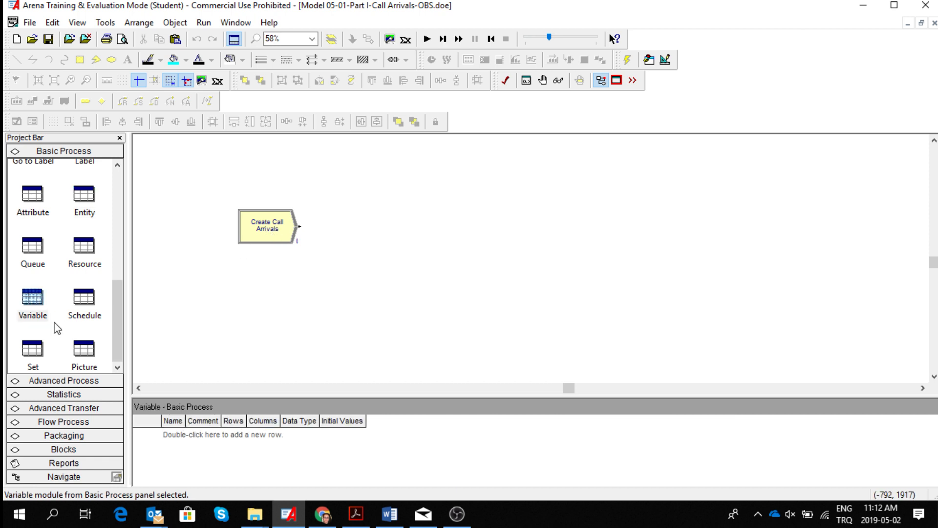
double_click(179, 437)
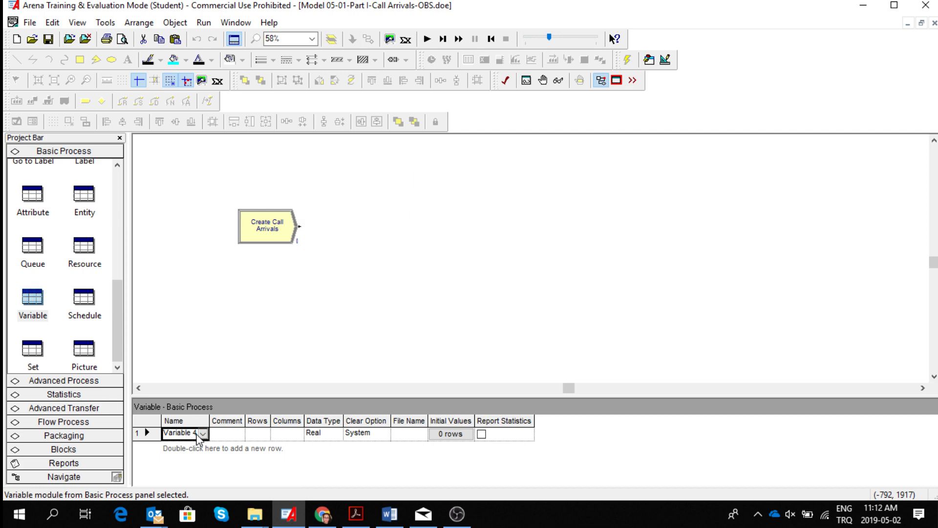
click(391, 522)
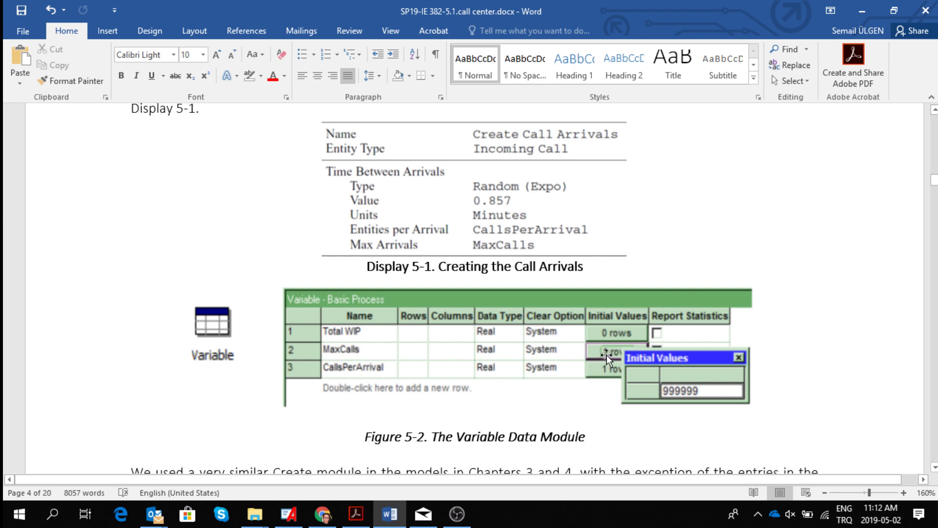
click(686, 395)
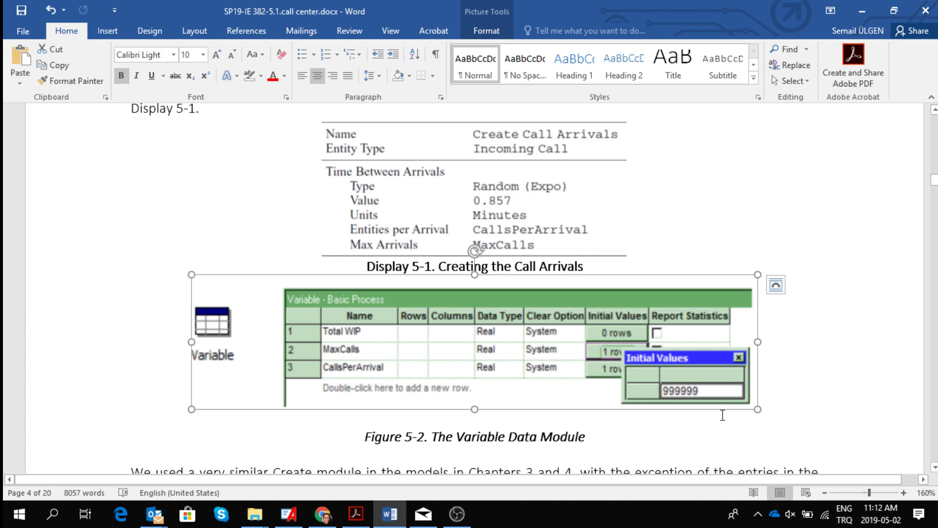
mouse_move(356, 514)
click(289, 513)
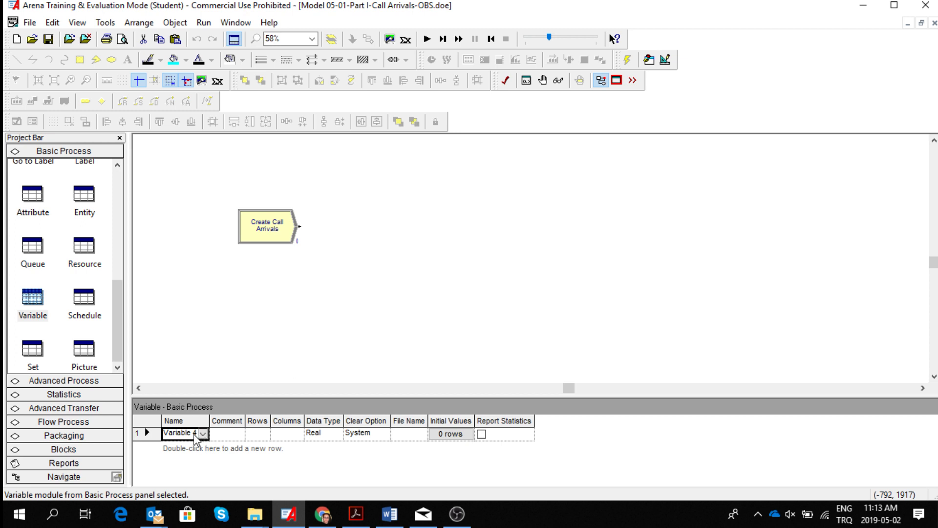
Step: Name the new variable CallsPerarrival and widen the Name column to fit it
key(BackSpace)
key(BackSpace)
key(BackSpace)
key(BackSpace)
key(BackSpace)
key(BackSpace)
key(BackSpace)
text(Ca)
text(lls)
text(PerPeri)
text(va)
drag(210, 419, 251, 421)
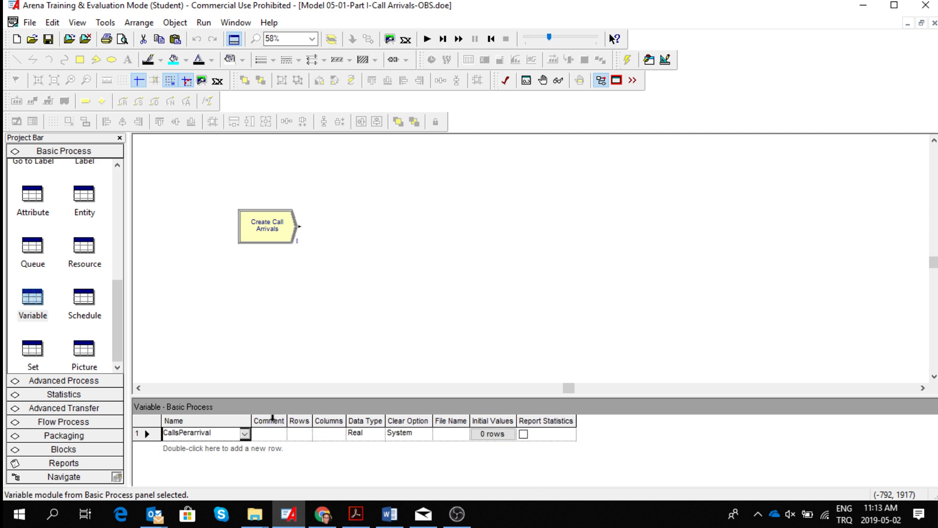
Step: Set the initial value of the CallsPerarrival variable to 1
click(494, 434)
click(494, 434)
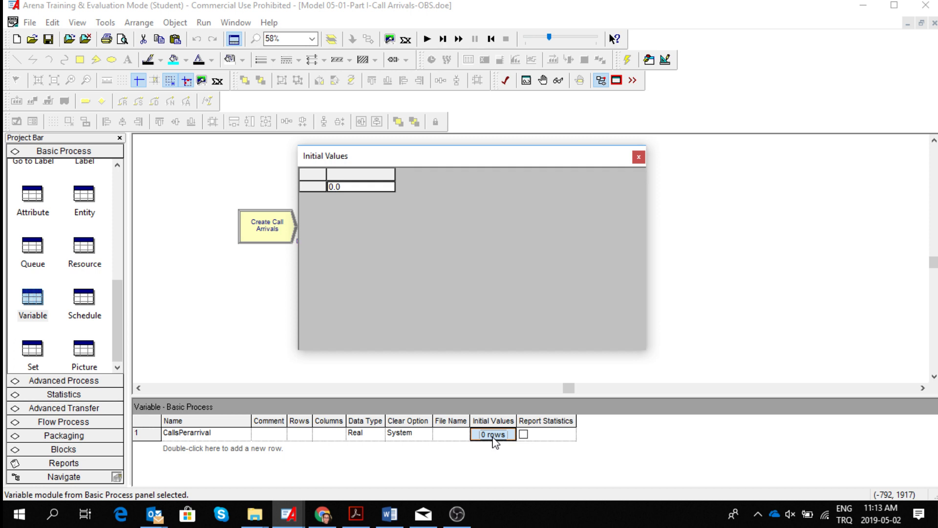
click(344, 187)
key(BackSpace)
key(BackSpace)
key(BackSpace)
text(1)
click(638, 157)
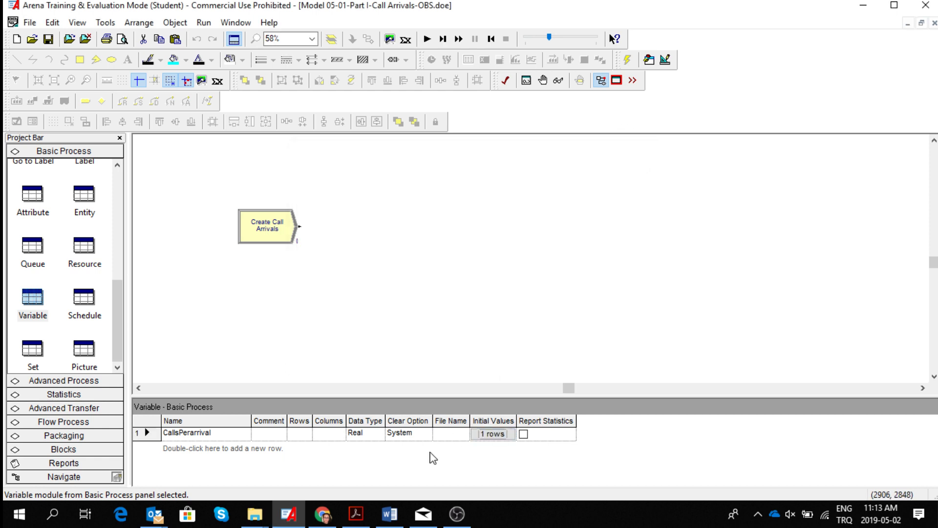
Step: Add a second row to the Variable data module and name it MaxCalls
double_click(180, 451)
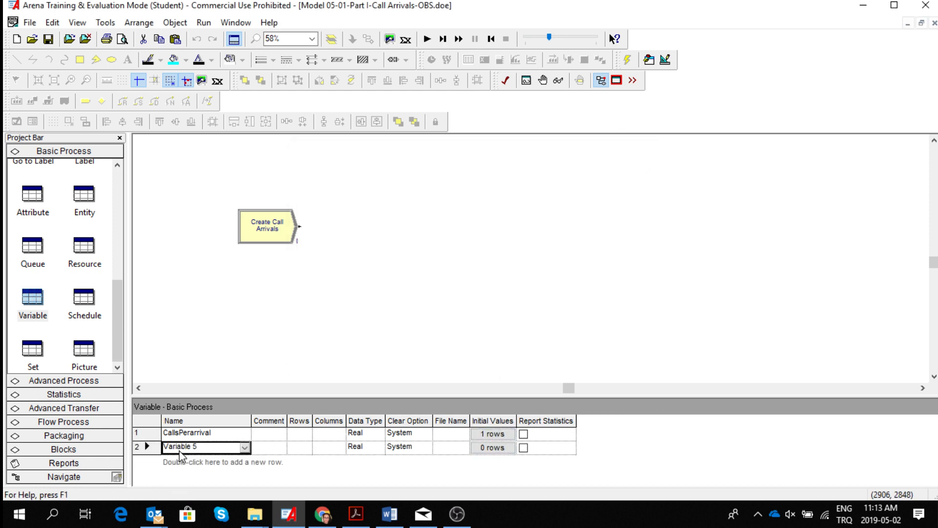
click(206, 447)
key(BackSpace)
text(MaxCalls)
Step: Set the initial value of the MaxCalls variable to 999999
click(494, 453)
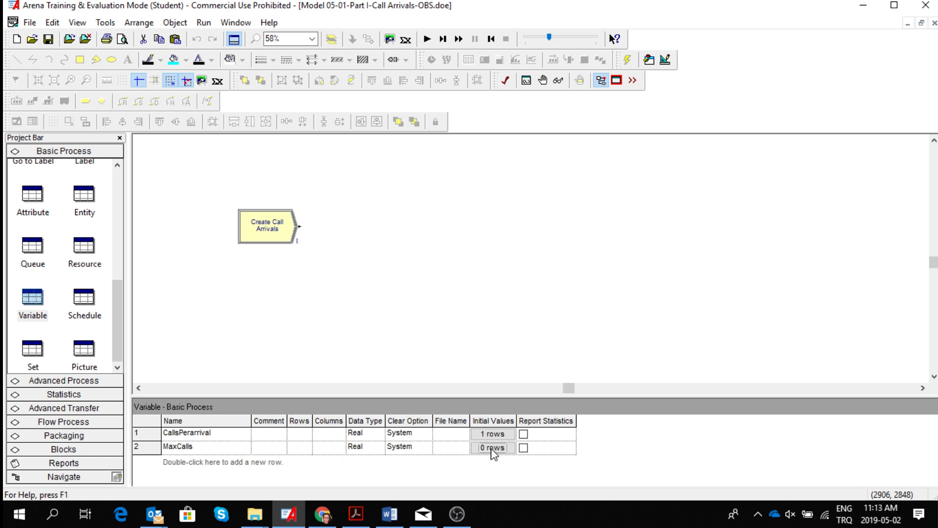
click(495, 454)
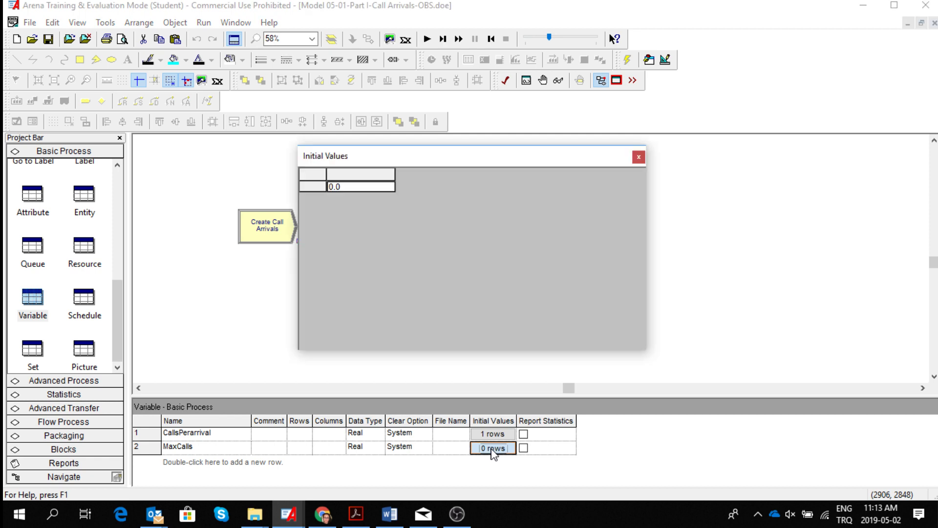
click(351, 187)
text(999999)
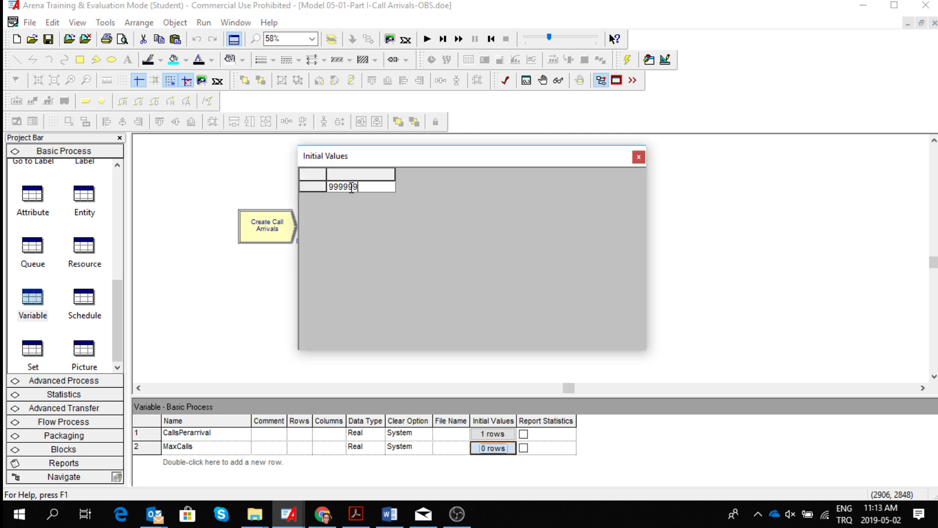
click(639, 158)
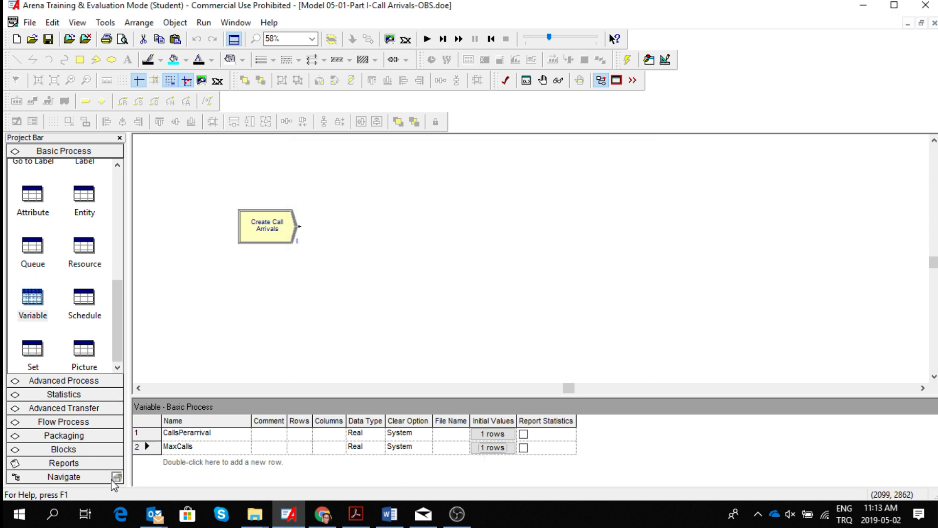
Step: Add a third row to the Variable data module and name it Total WIP
double_click(183, 462)
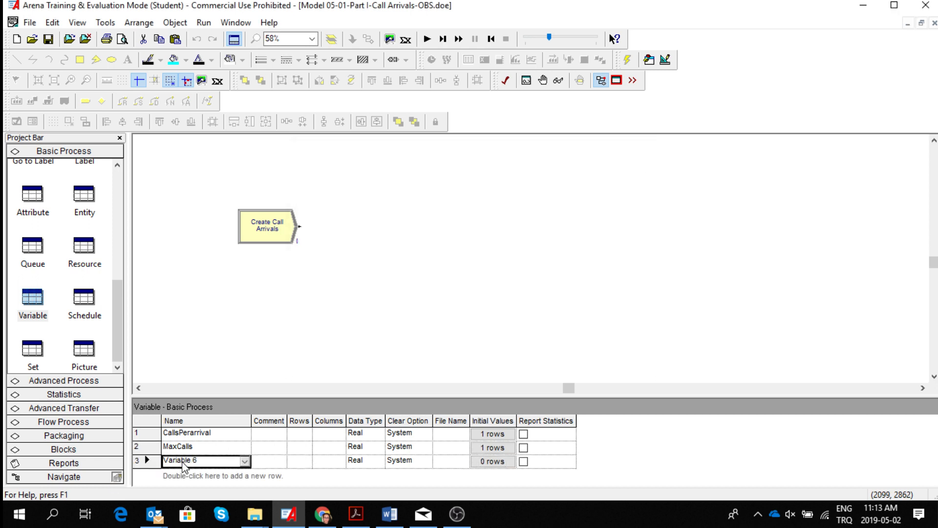
click(208, 462)
text(Total WIP)
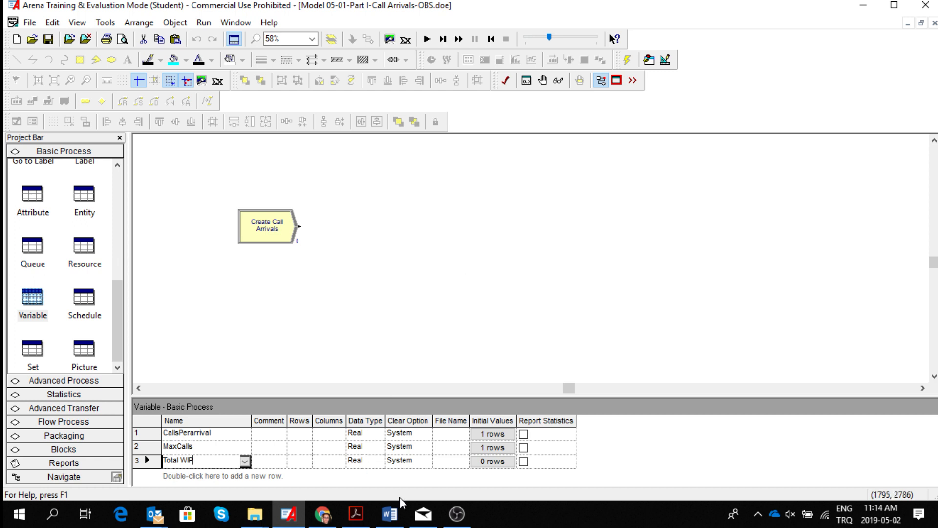
mouse_move(400, 522)
Step: Place a Record module to the right of Create Call Arrivals and connect the Create module's exit to its entry
click(121, 194)
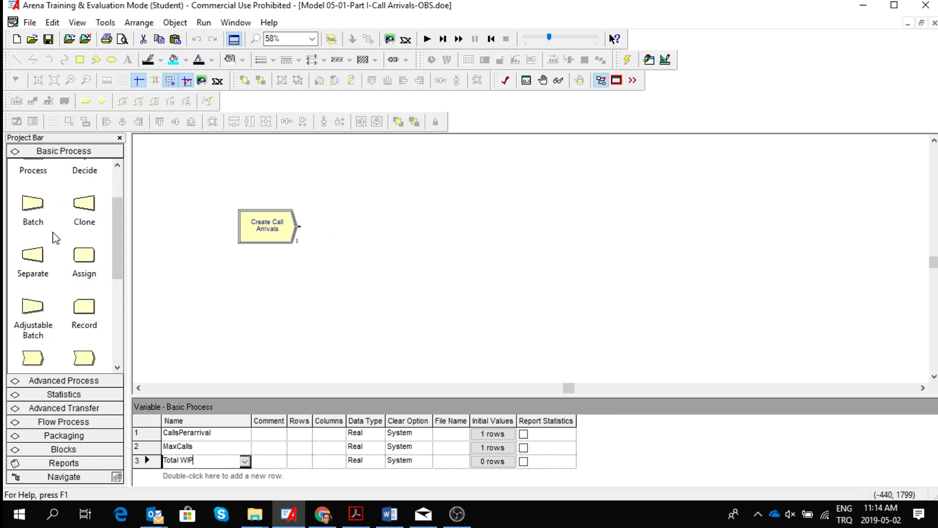
drag(89, 310, 343, 224)
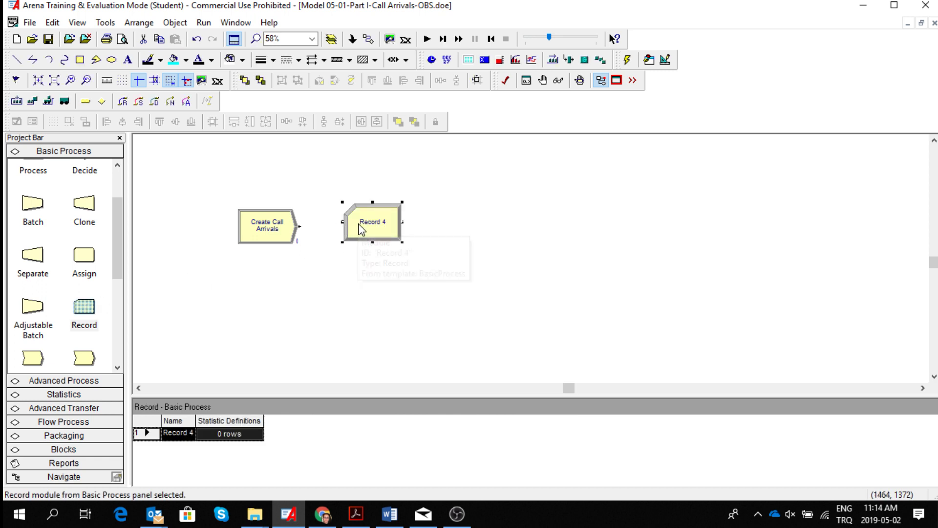
click(368, 39)
click(299, 226)
click(341, 223)
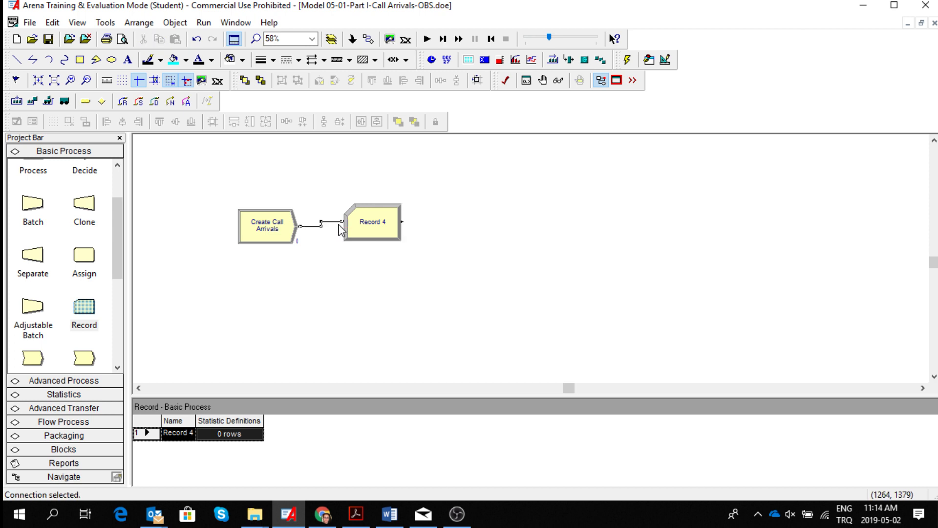
Step: Check Display 5-2 in the Word call center document, and name the Record module "Record Attempted Calls" in Arena
double_click(382, 228)
click(383, 200)
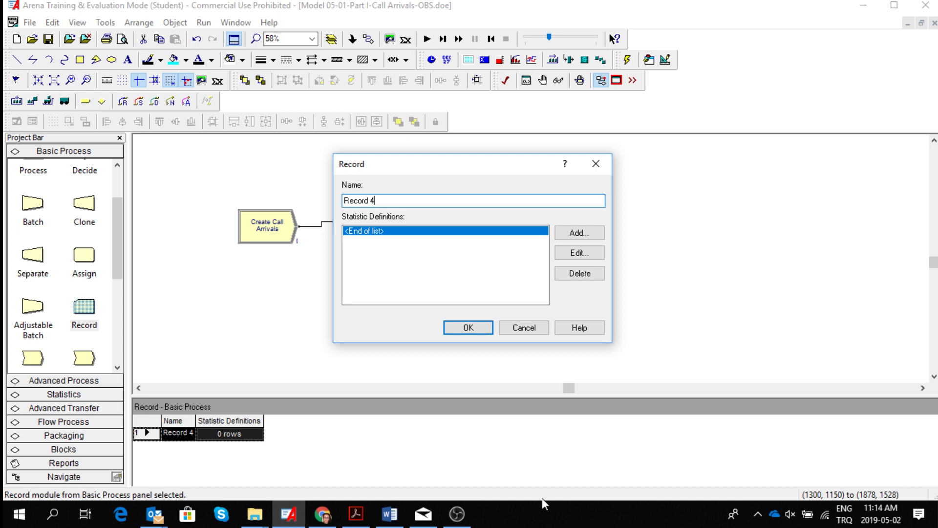
click(385, 523)
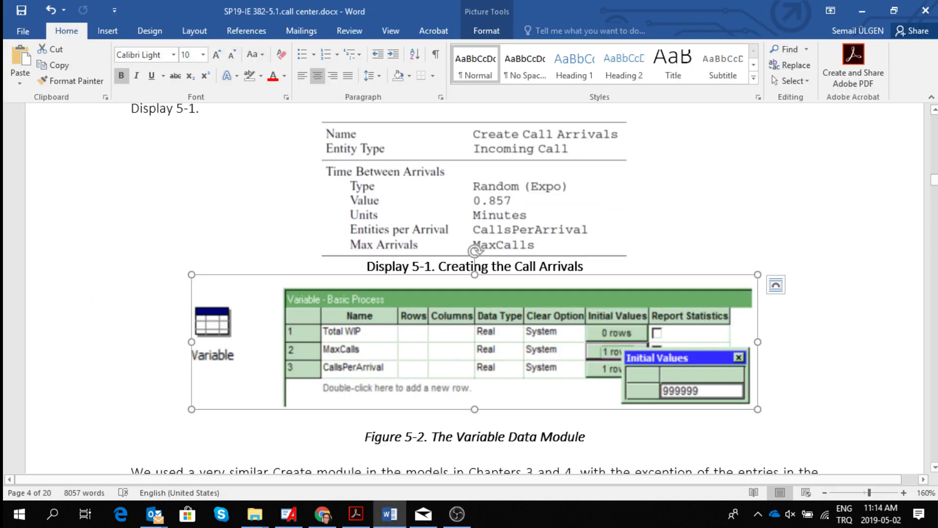
scroll(474, 286, down, 15)
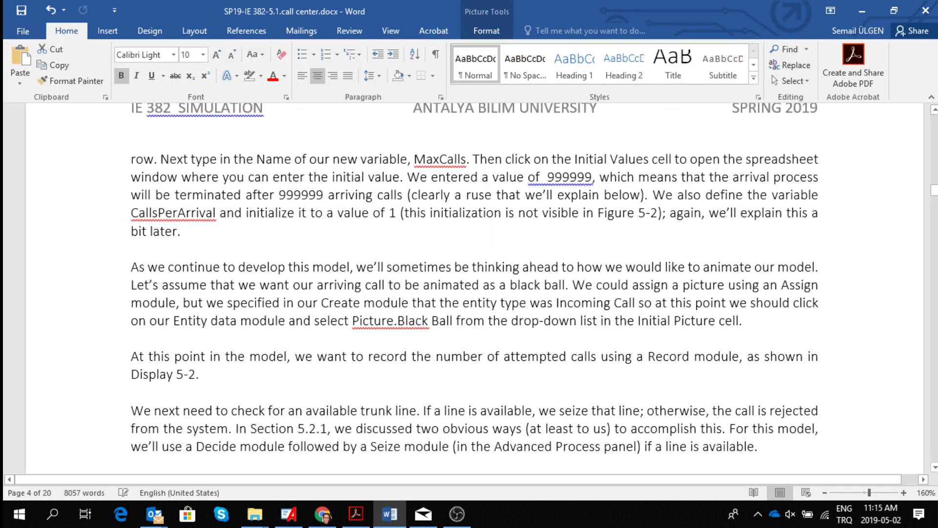
scroll(474, 286, down, 3)
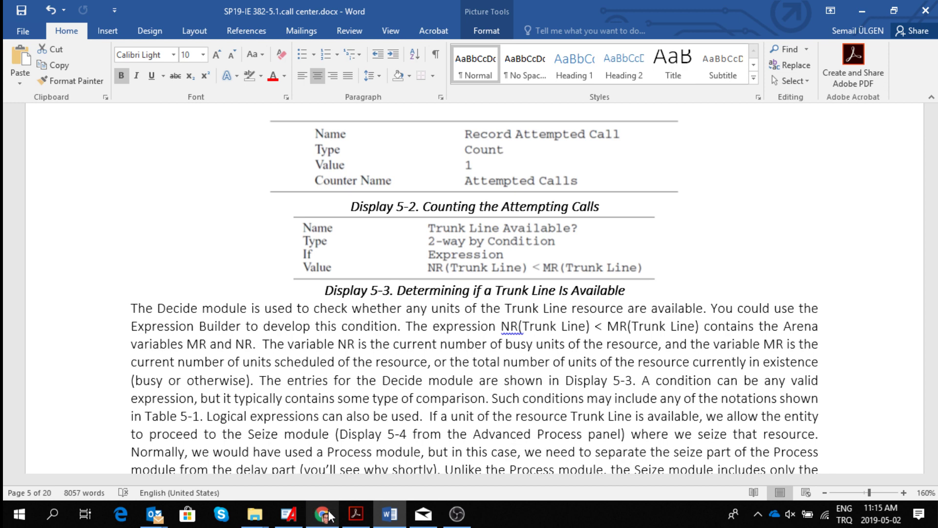
click(289, 514)
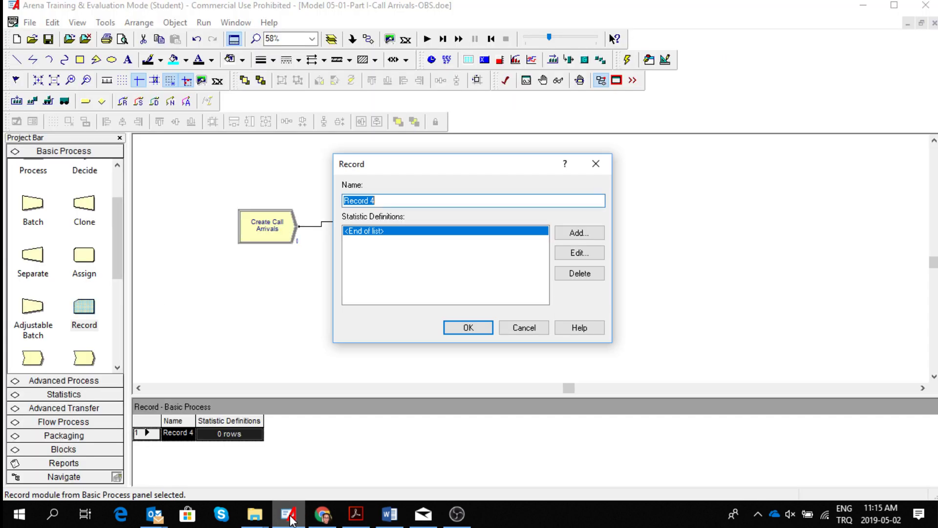
click(393, 202)
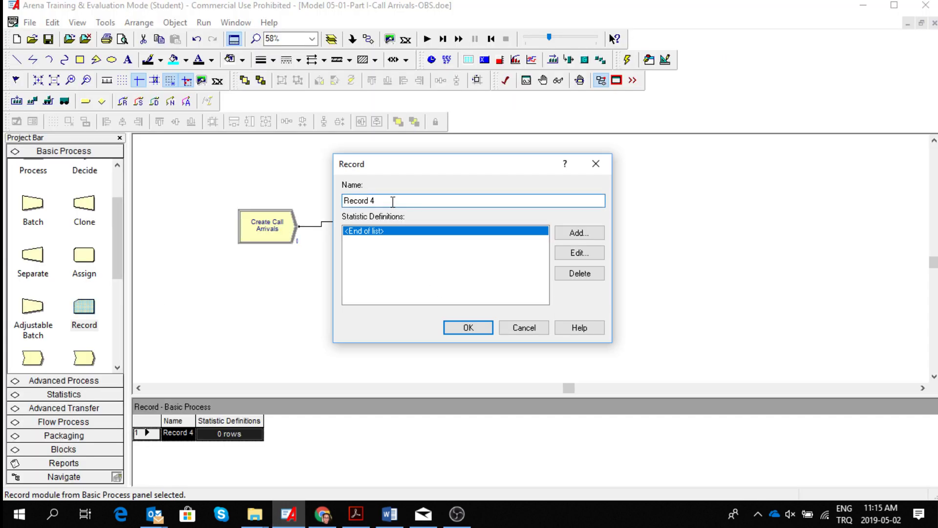
key(BackSpace)
text(Attempted Calls)
Step: Add a Count statistic with value 1 and counter name Attempted Calls to the Record module, and accept the module's settings
click(580, 234)
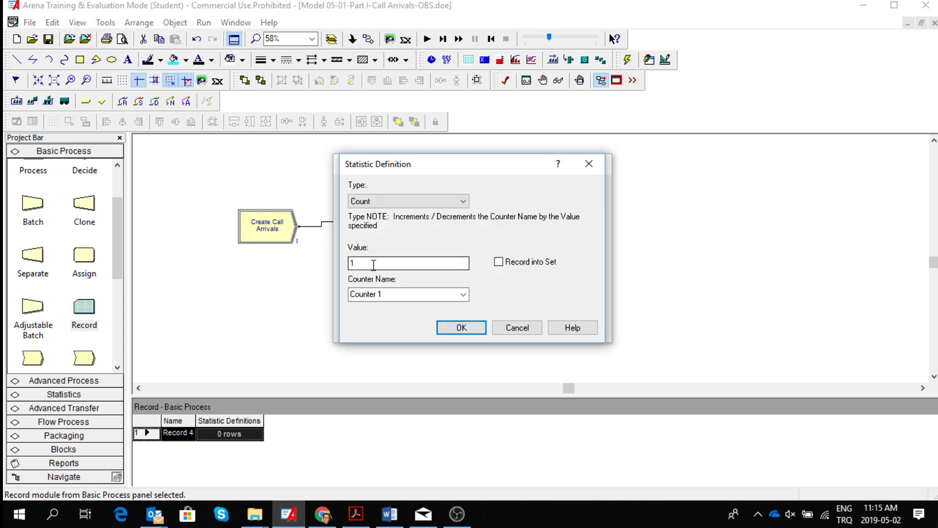
click(465, 201)
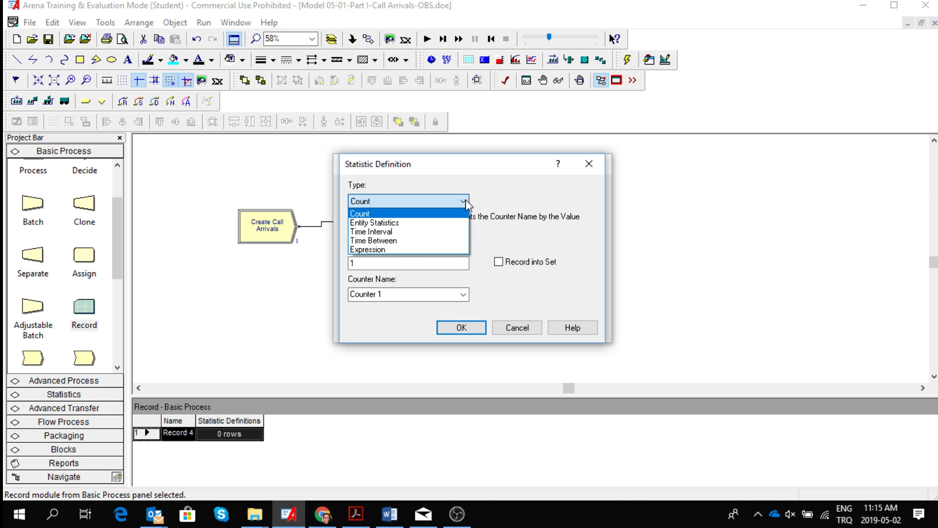
click(466, 201)
click(418, 264)
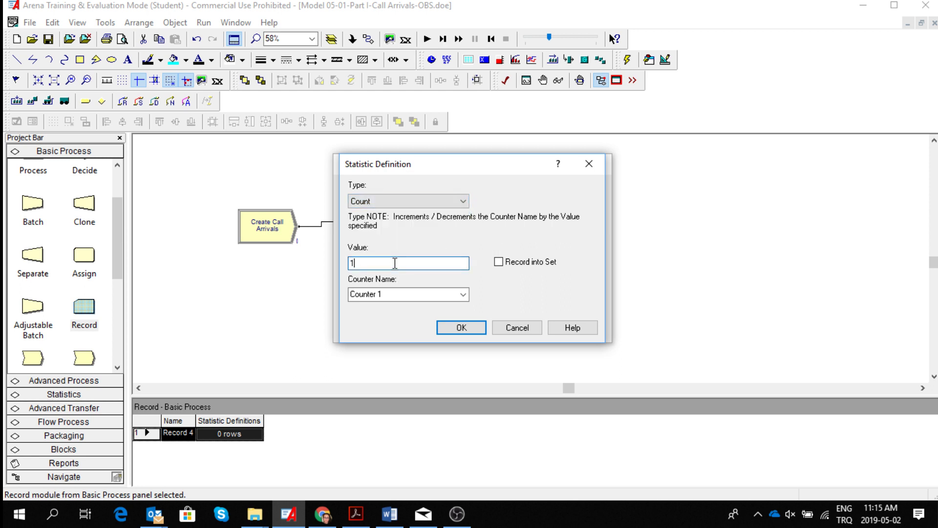
click(399, 293)
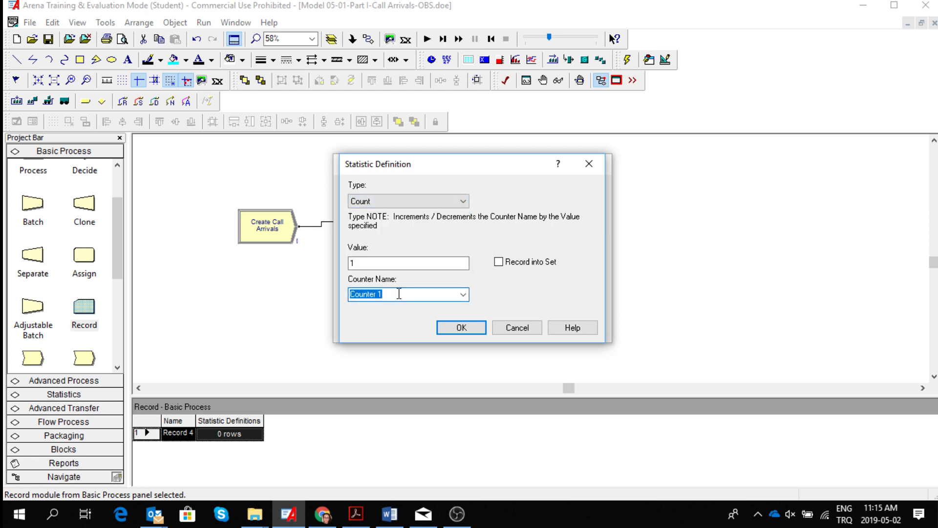
text(Attempted Calls)
click(461, 330)
click(462, 328)
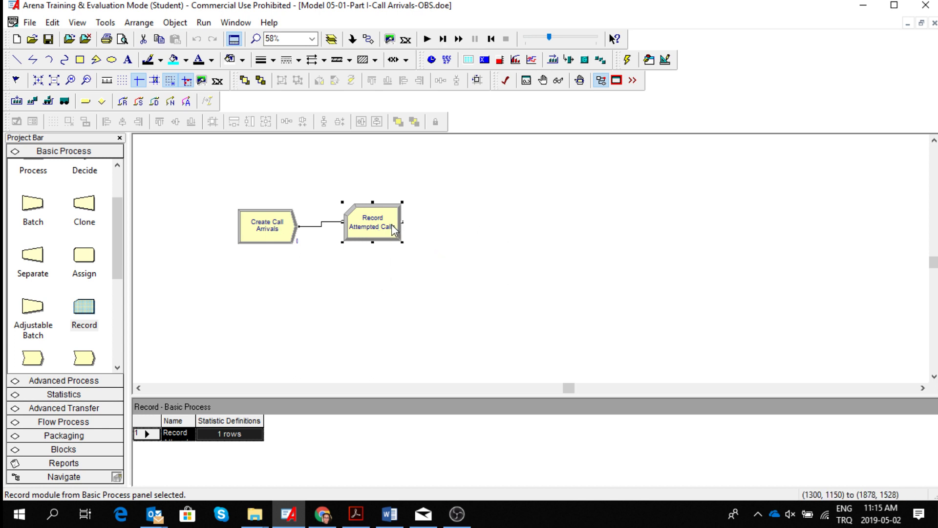
Step: Nudge the Record module into line with Create Call Arrivals, and connect its exit to a new Decide module placed on its right
drag(392, 224, 404, 235)
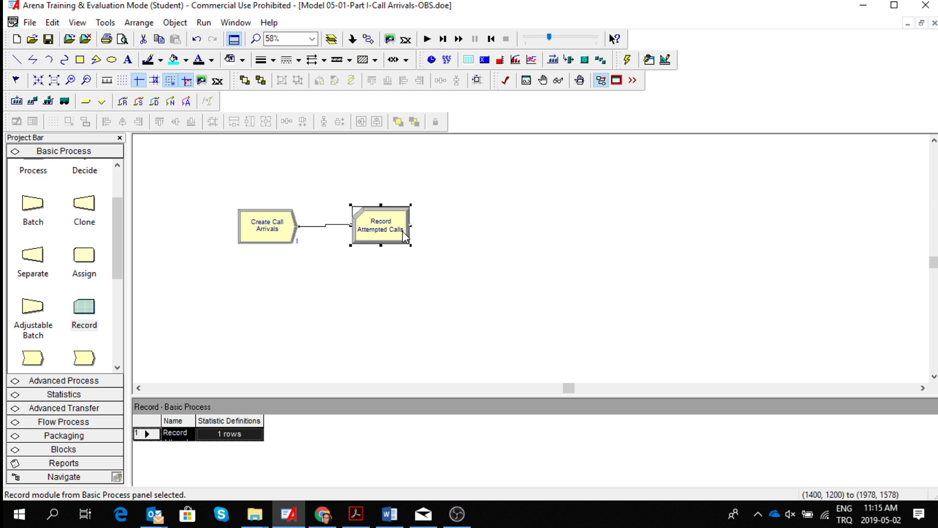
click(486, 226)
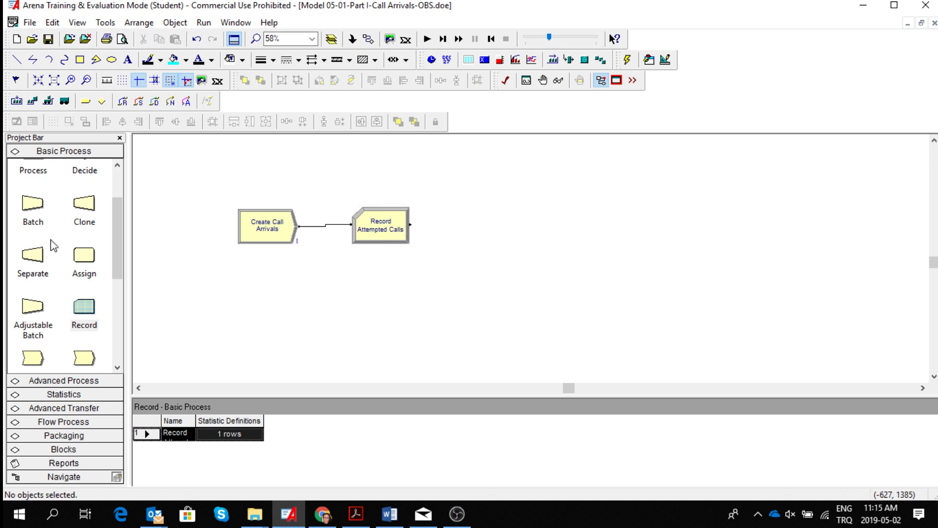
click(117, 165)
drag(86, 183, 447, 224)
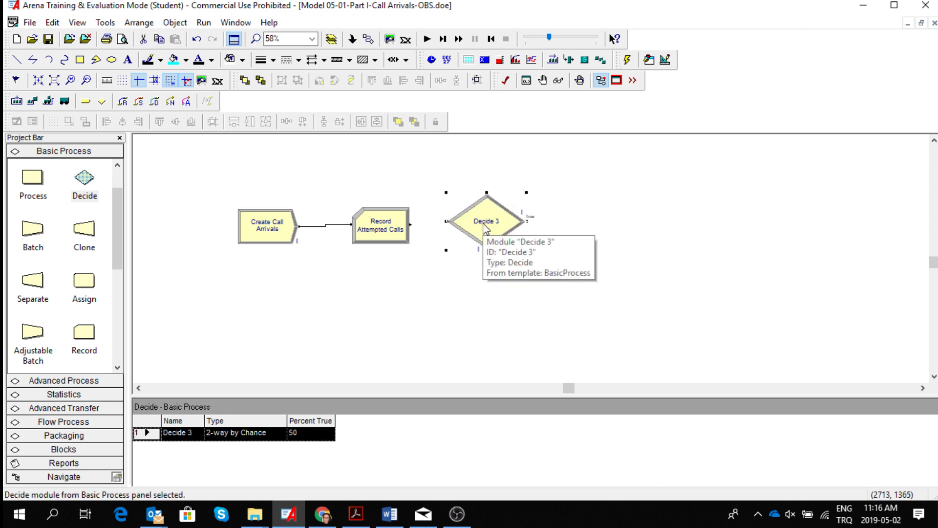
click(368, 39)
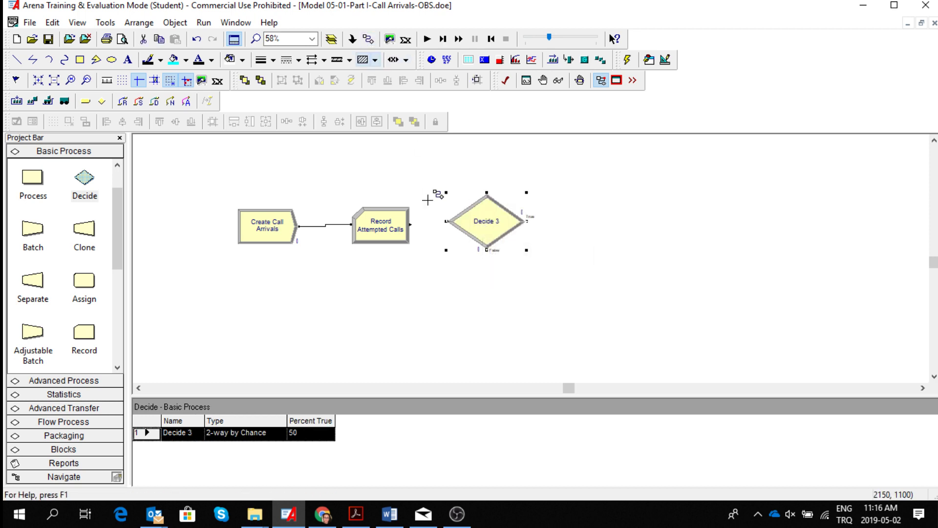
click(411, 223)
click(447, 221)
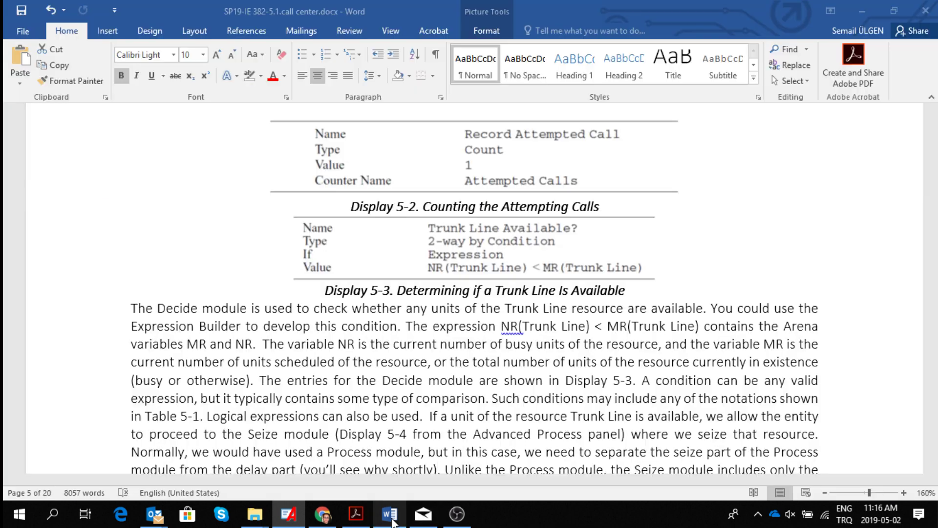
Step: Check Display 5-3 in the Word document, and name the Decide module "Trunk Line Available?" with type 2-way by Condition in Arena
click(390, 514)
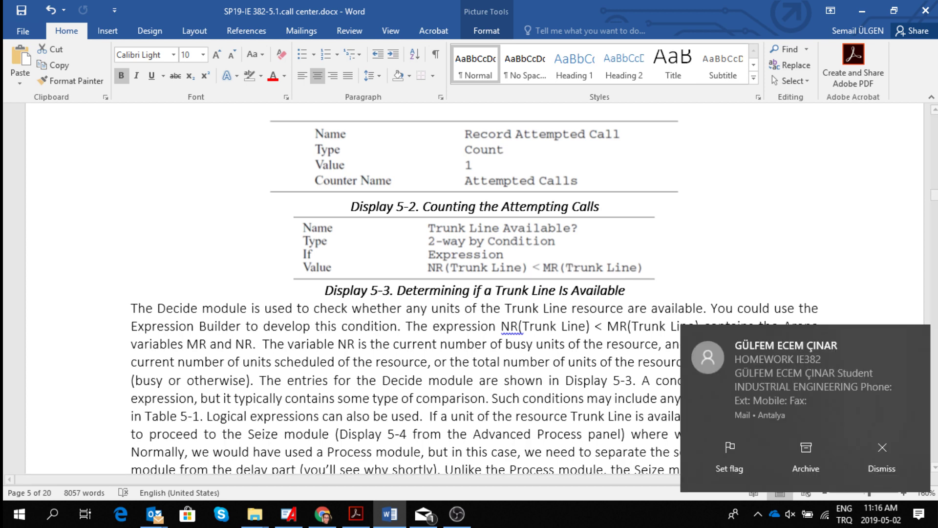
click(884, 447)
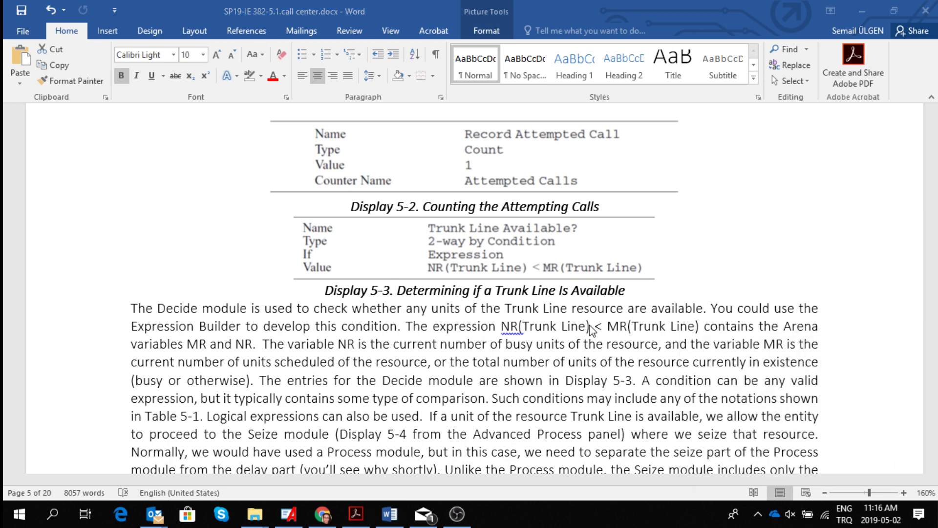
mouse_move(385, 519)
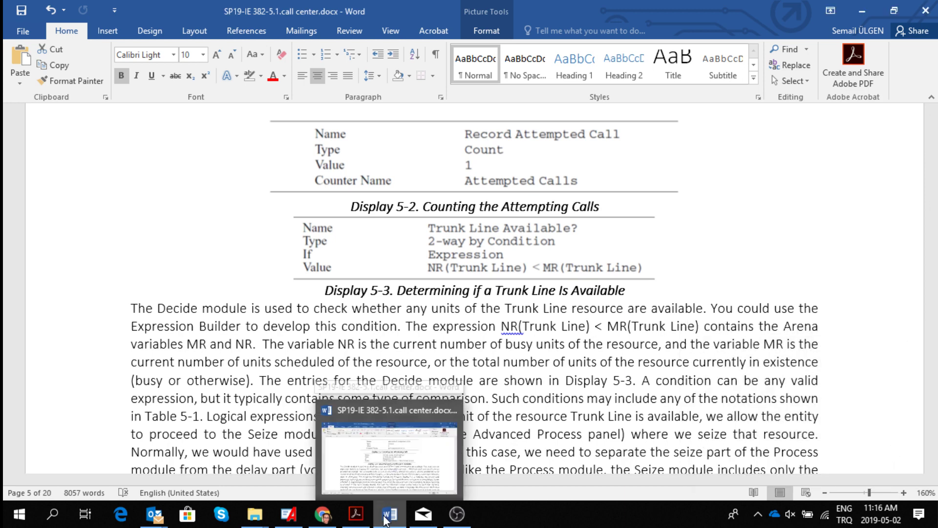
click(286, 516)
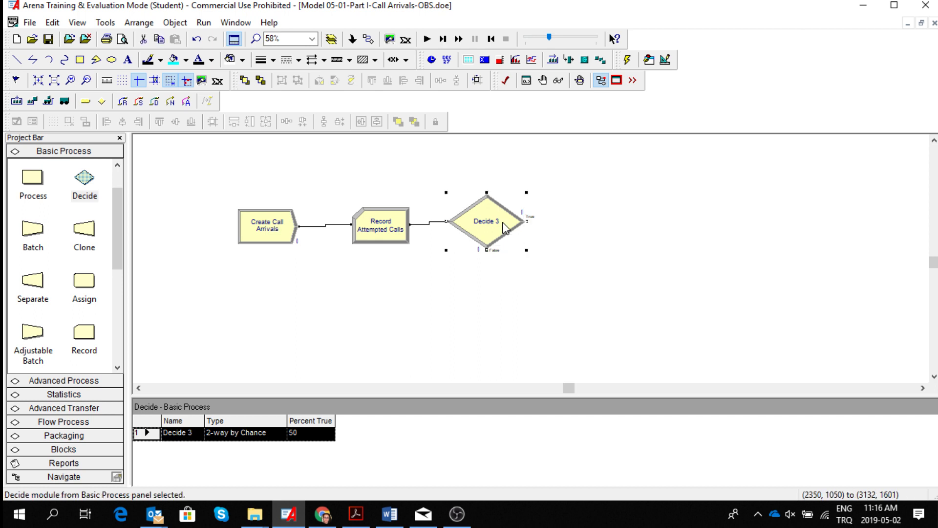
double_click(503, 227)
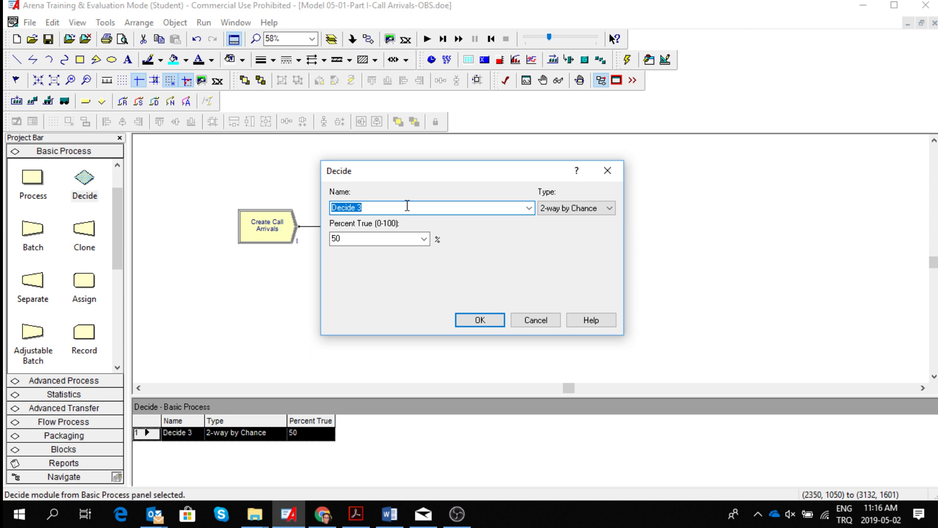
text(Trunk Line Available?)
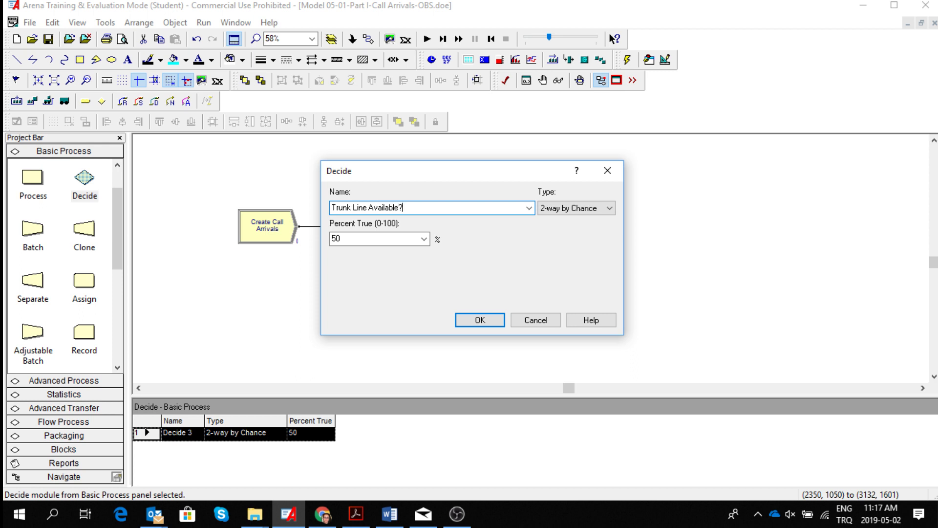
click(610, 209)
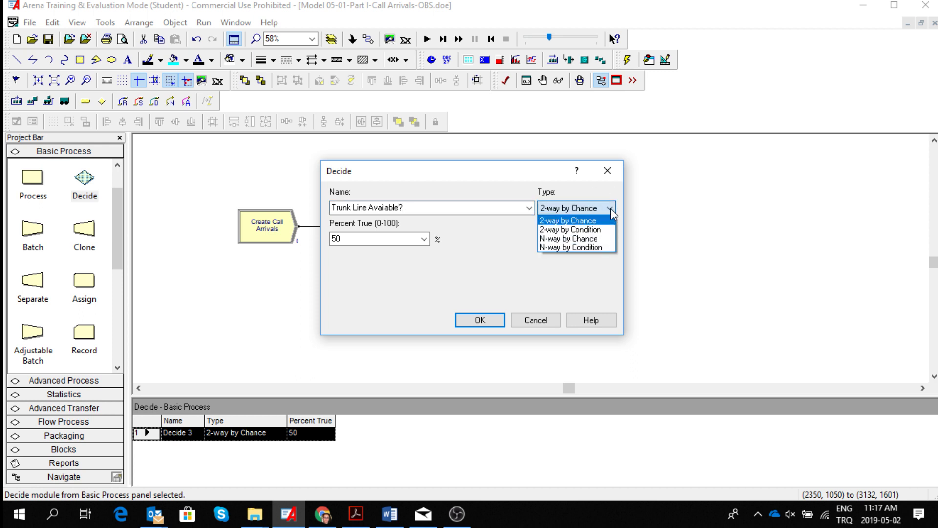
click(609, 230)
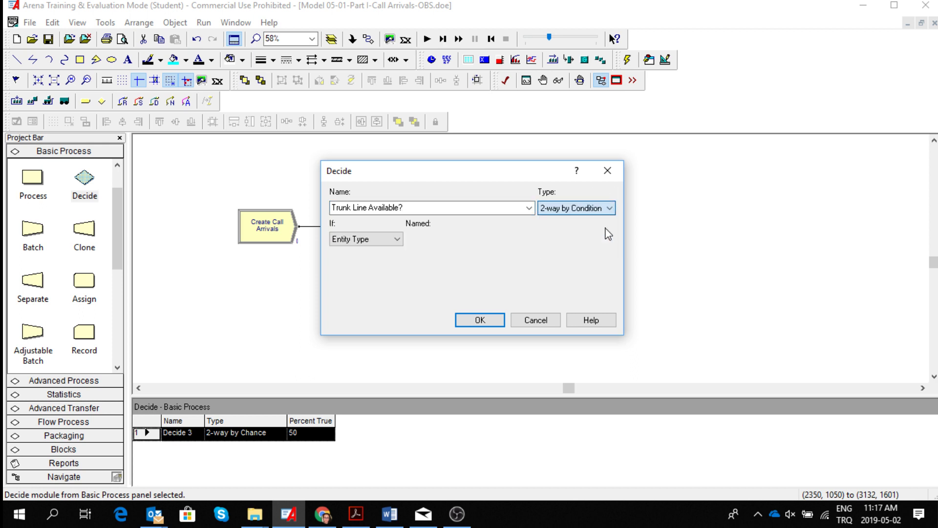
Step: Base the Decide module's condition on an Expression and clear its value
click(397, 239)
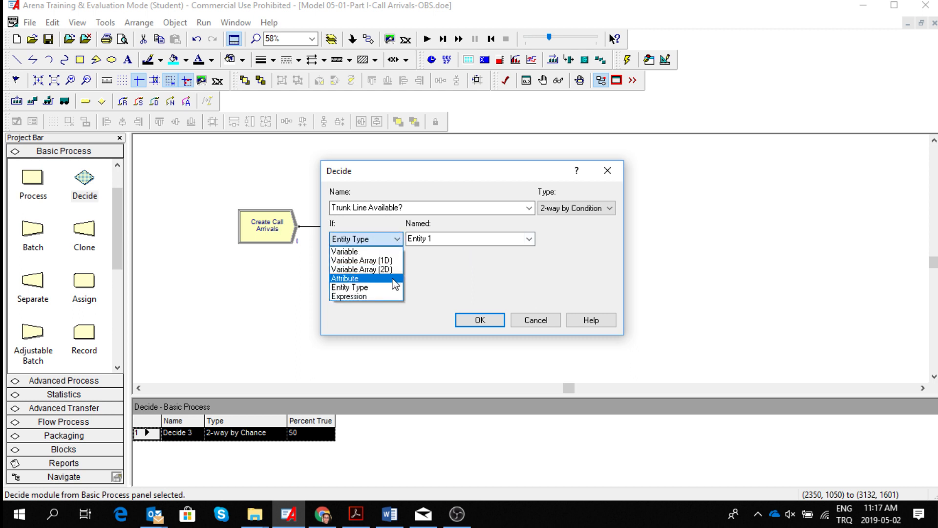
click(392, 295)
click(362, 270)
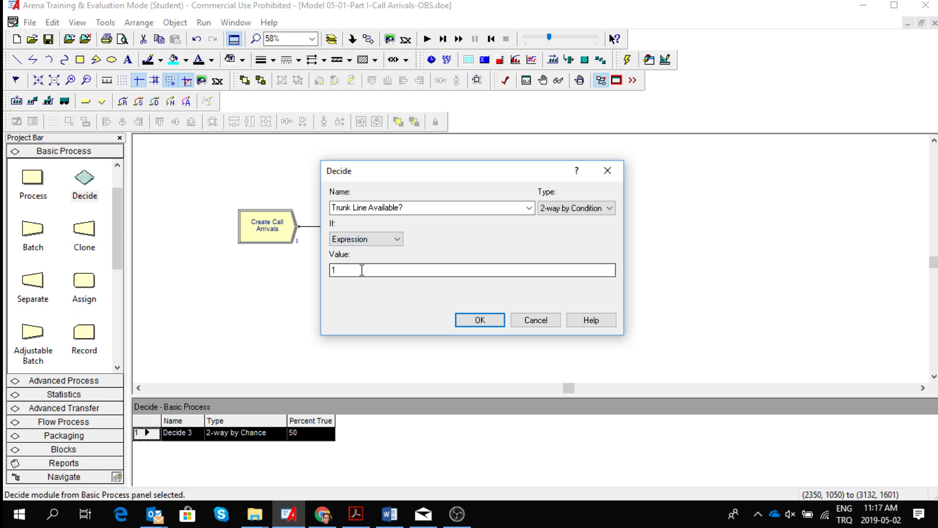
key(BackSpace)
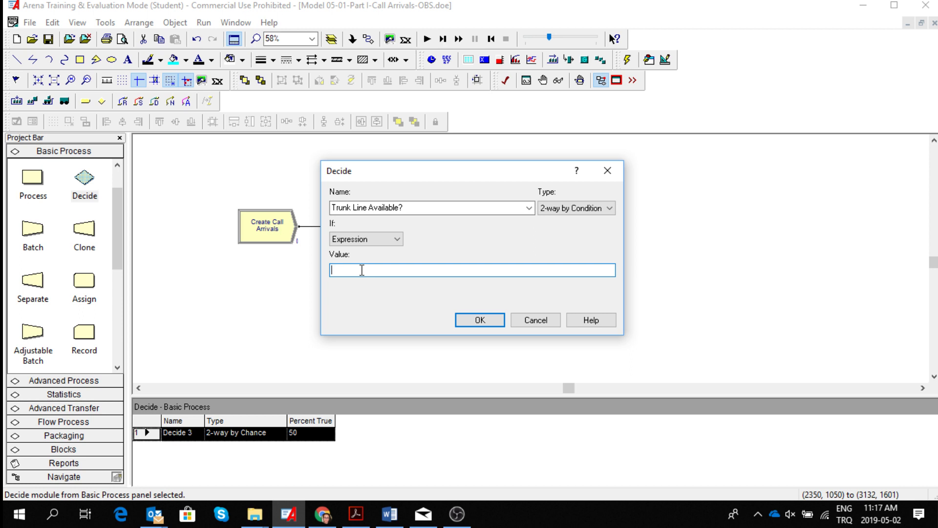
Step: Examine the Basic Process Variables in the Expression Builder for the Decide condition, and close the builder without an expression
right_click(362, 271)
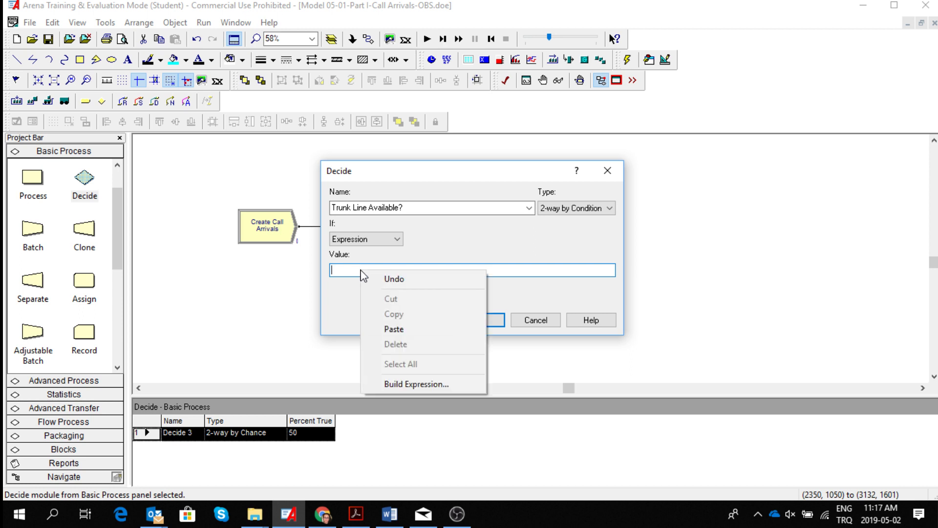
click(425, 386)
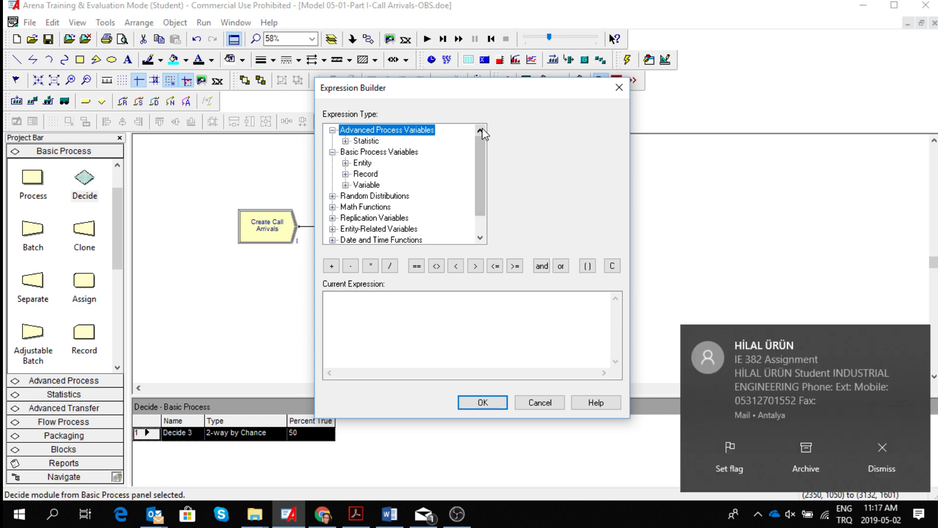
click(879, 447)
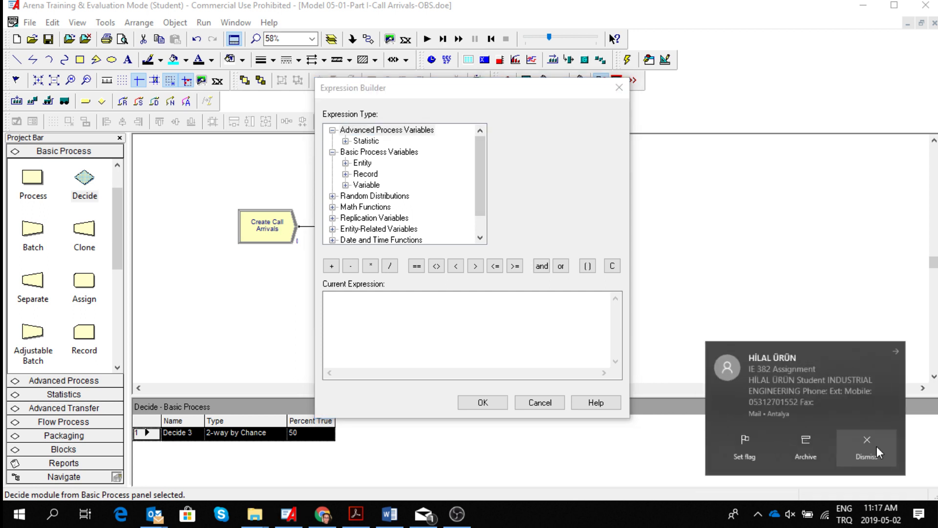
click(372, 151)
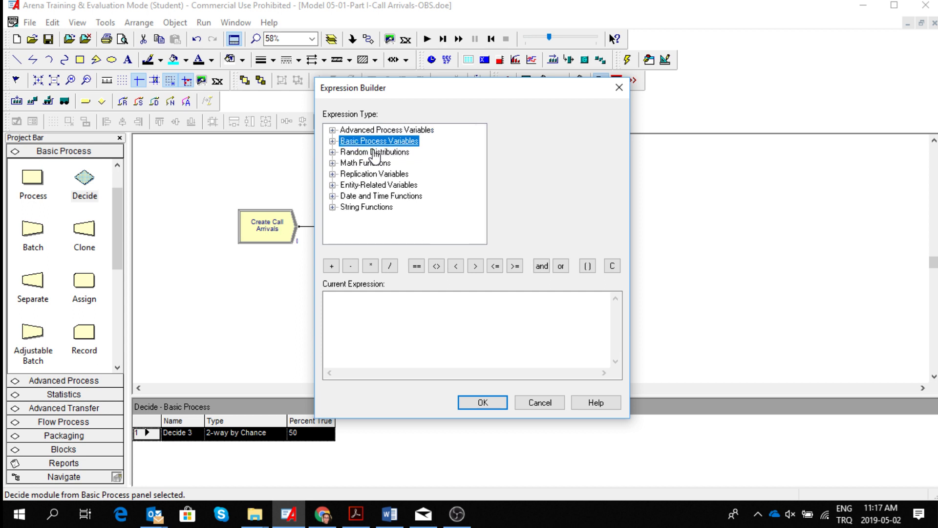
click(332, 141)
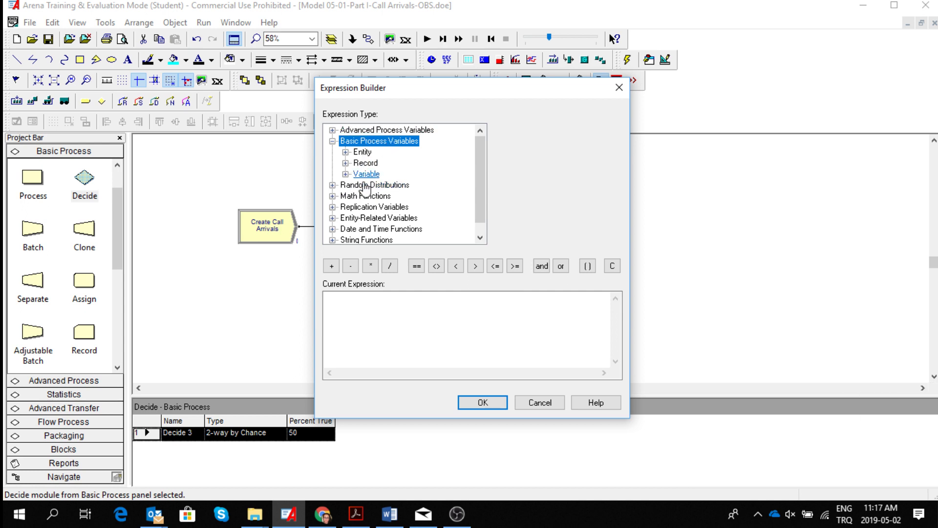
click(482, 402)
Step: Enter 1 as the Decide module's expression value and accept the module's settings
text(1)
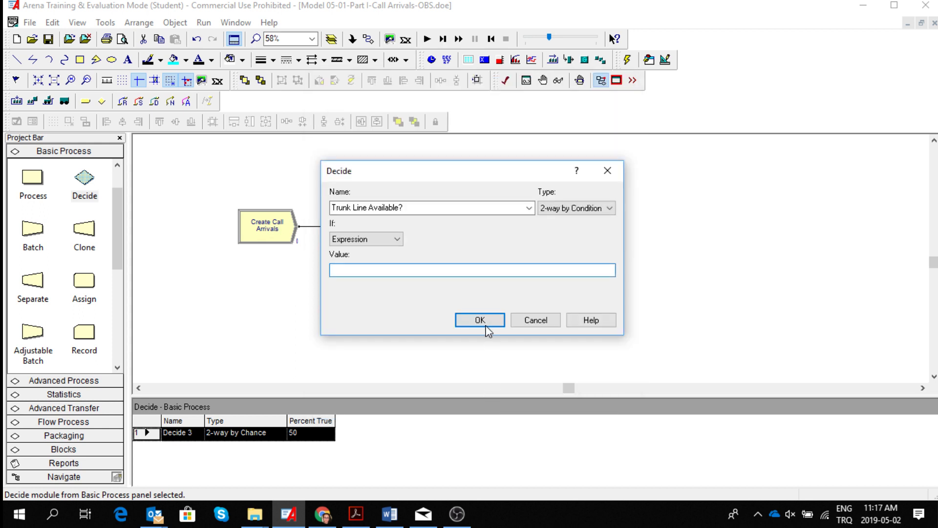
click(486, 325)
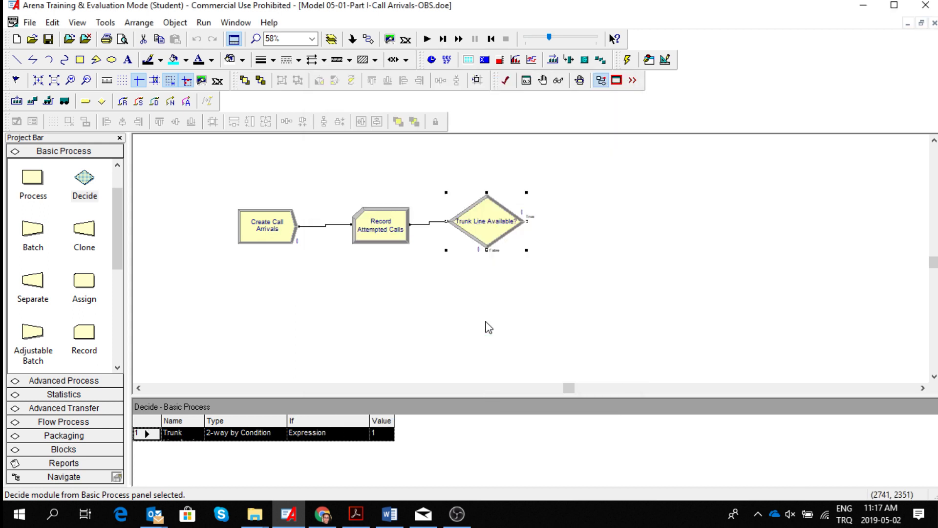
Step: Rename the existing resource in the Basic Process Resource data as Trunk Line
click(118, 364)
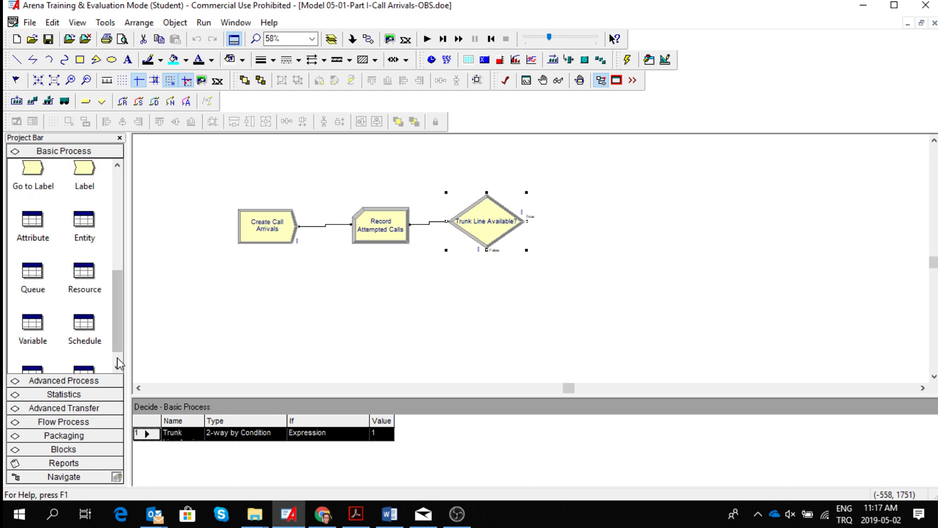
click(84, 272)
double_click(194, 434)
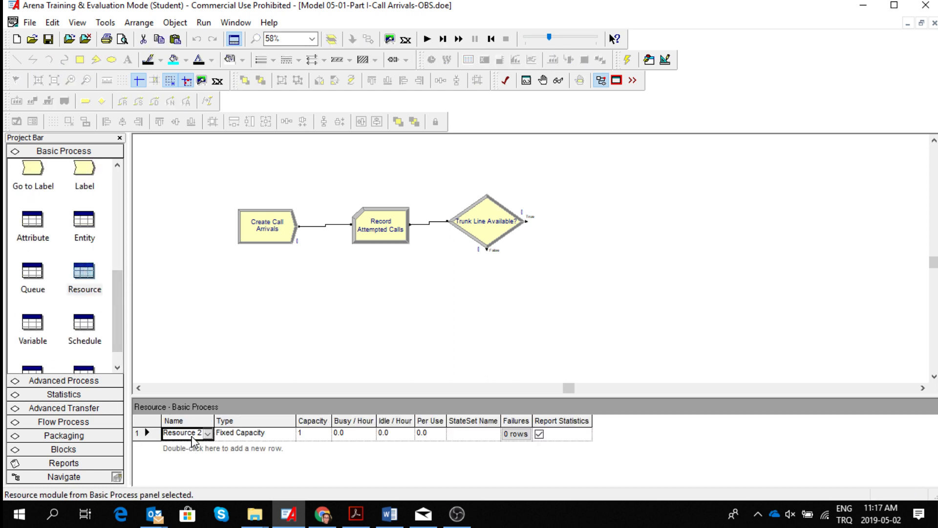
key(BackSpace)
key(BackSpace)
key(BackSpace)
key(BackSpace)
key(BackSpace)
key(BackSpace)
key(BackSpace)
key(BackSpace)
key(BackSpace)
text(Trunk Line)
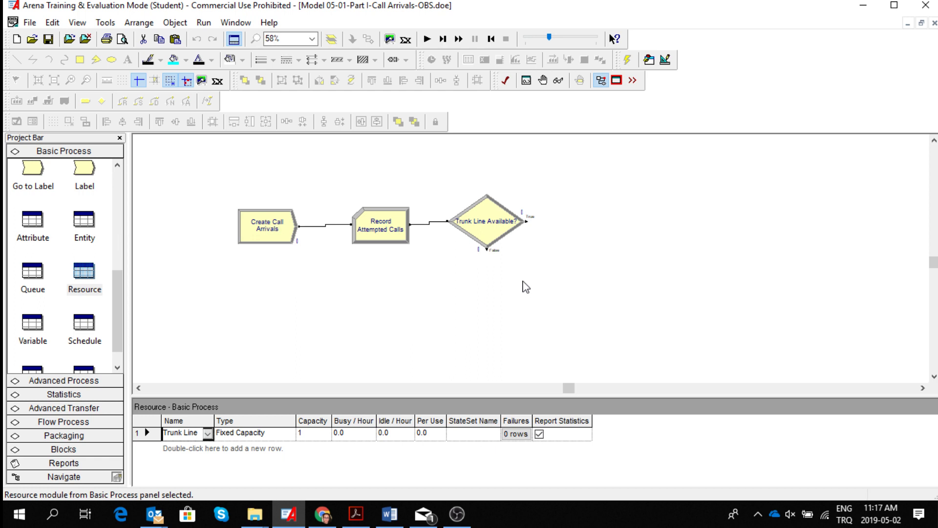
Step: Clear the expression value of the "Trunk Line Available?" Decide module and open the Expression Builder for it
double_click(489, 224)
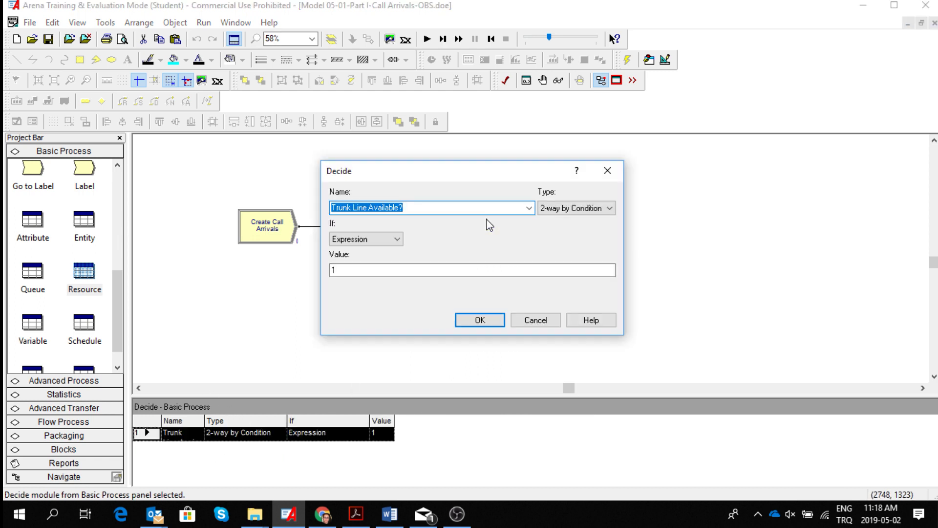
double_click(342, 269)
key(BackSpace)
right_click(342, 270)
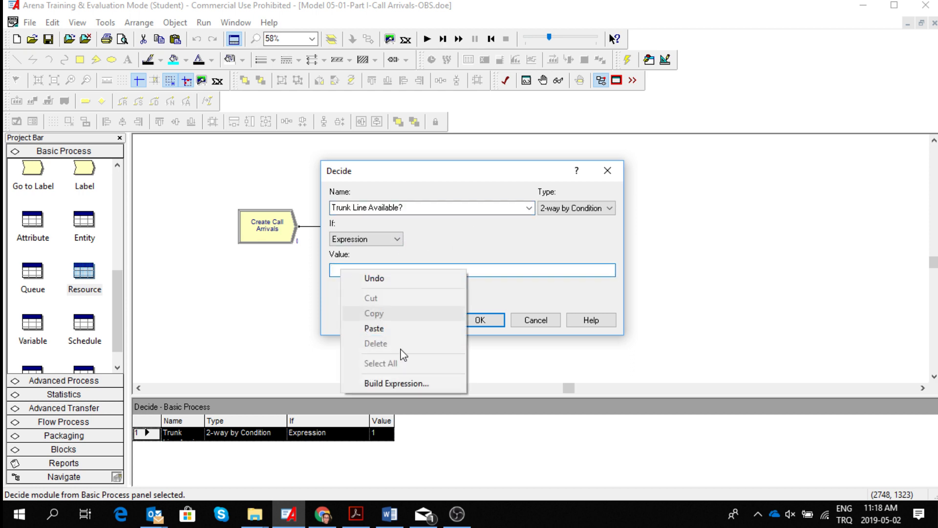
click(404, 385)
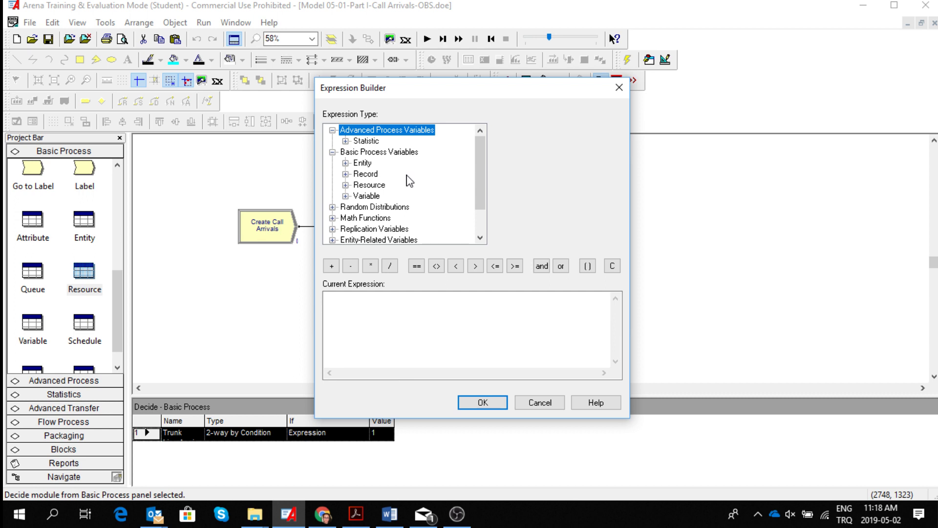
Step: Begin the condition with the current number busy of the Trunk Line resource, NR(Trunk Line), from the resource usage variables
click(363, 153)
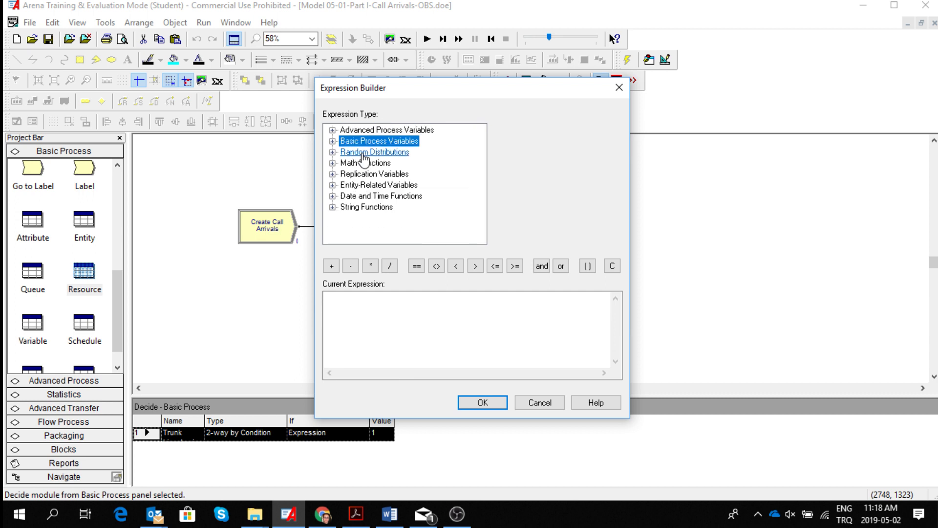
double_click(363, 143)
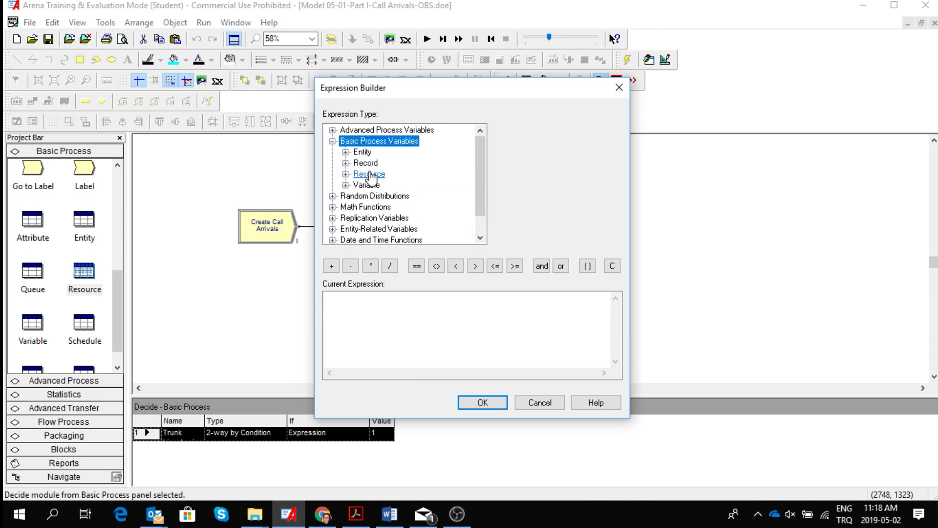
double_click(370, 175)
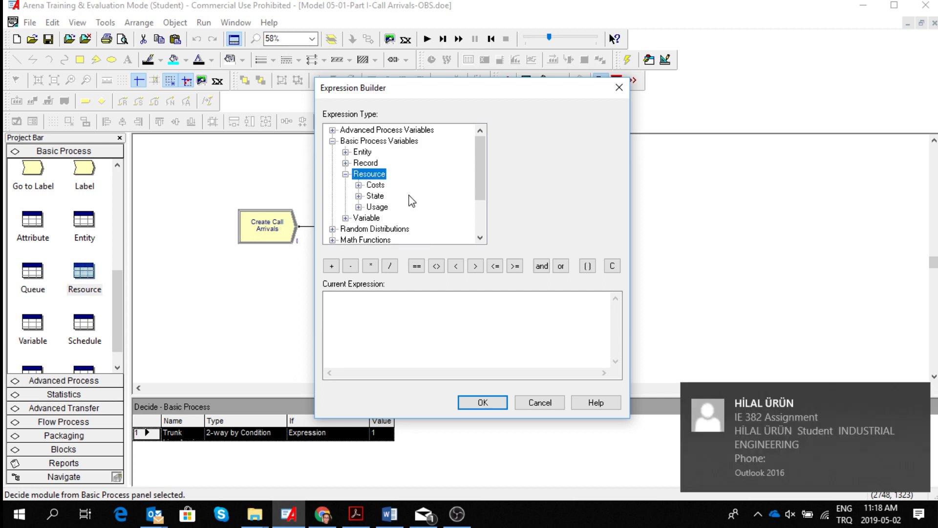
double_click(377, 207)
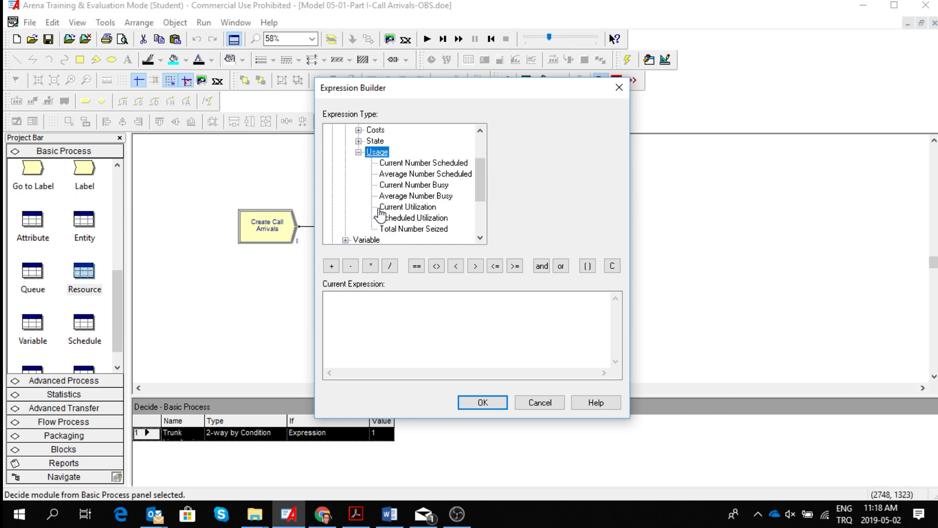
click(418, 185)
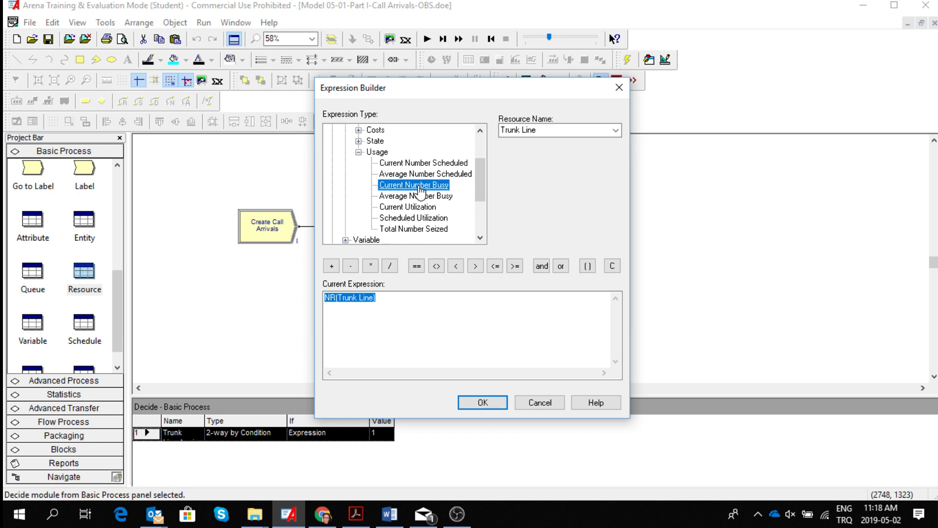
Step: Complete the condition as NR(Trunk Line) <= MR(Trunk Line) using the current number scheduled, and accept the expression and the Decide settings
click(385, 300)
click(495, 267)
click(414, 164)
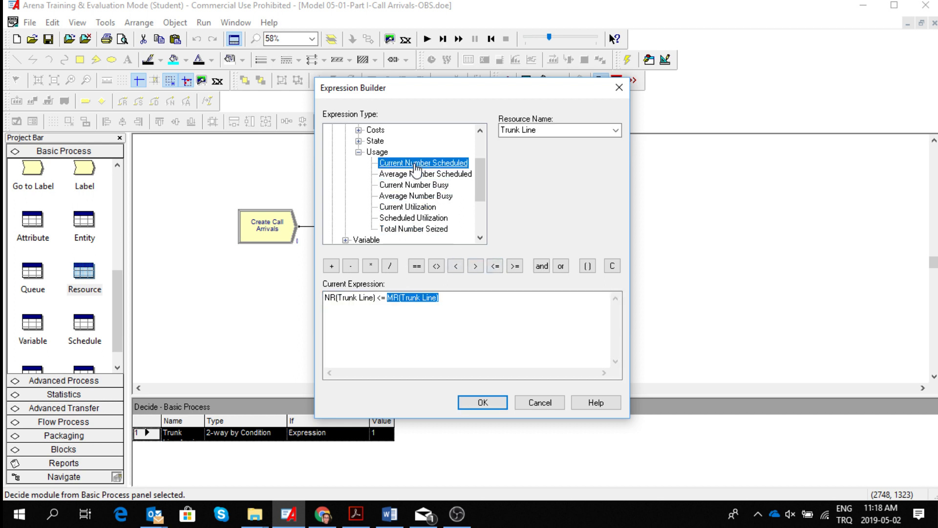
click(469, 300)
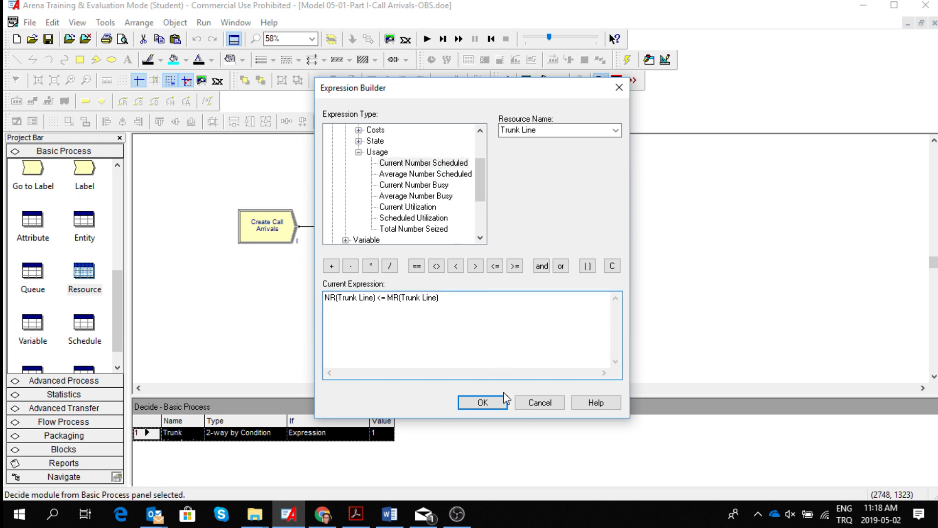
click(499, 405)
click(477, 320)
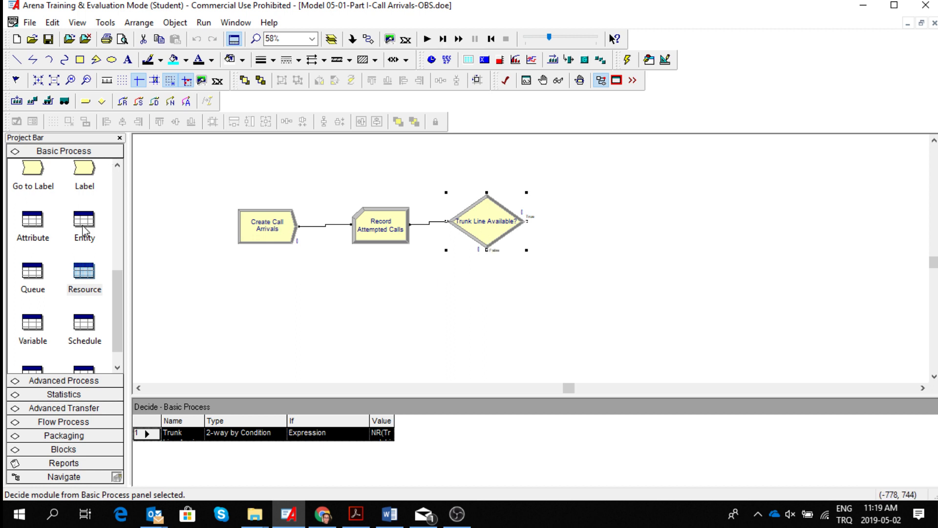
Step: Place a Record module below the Decide module and delete the automatic connection from the True exit
click(118, 184)
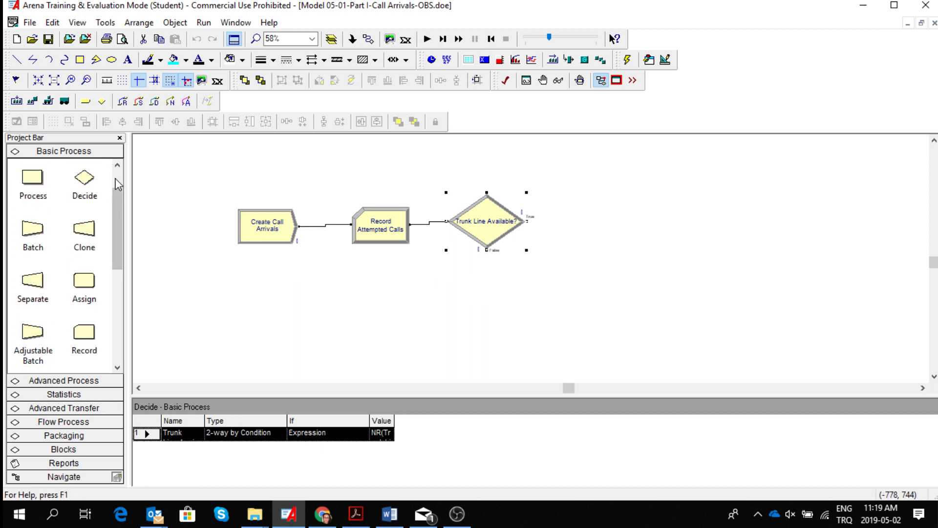
drag(84, 332, 491, 311)
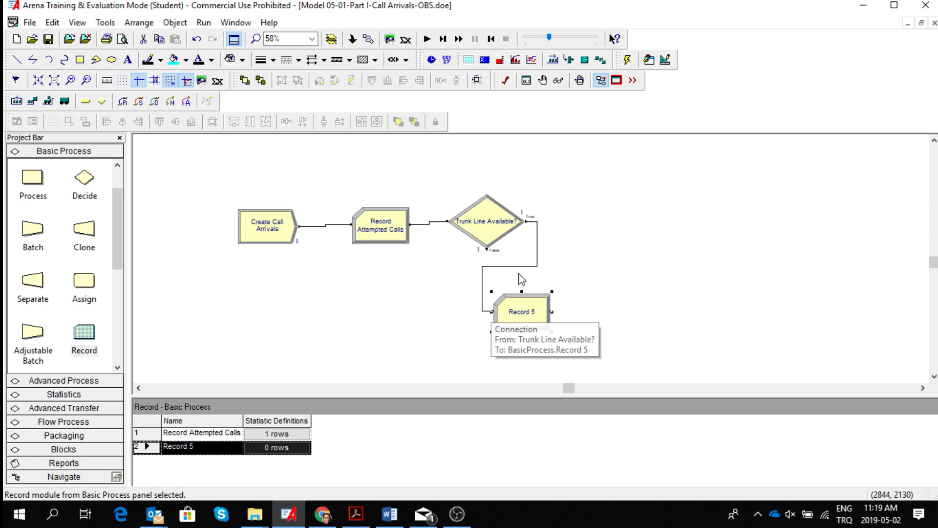
click(538, 262)
key(Delete)
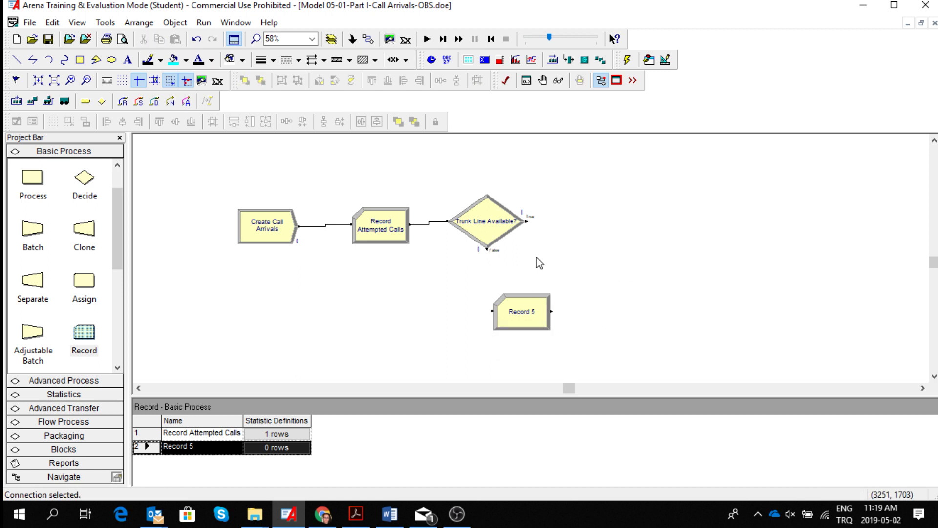
Step: Name the new Record module "Record Rejected Calls"
double_click(527, 333)
click(377, 200)
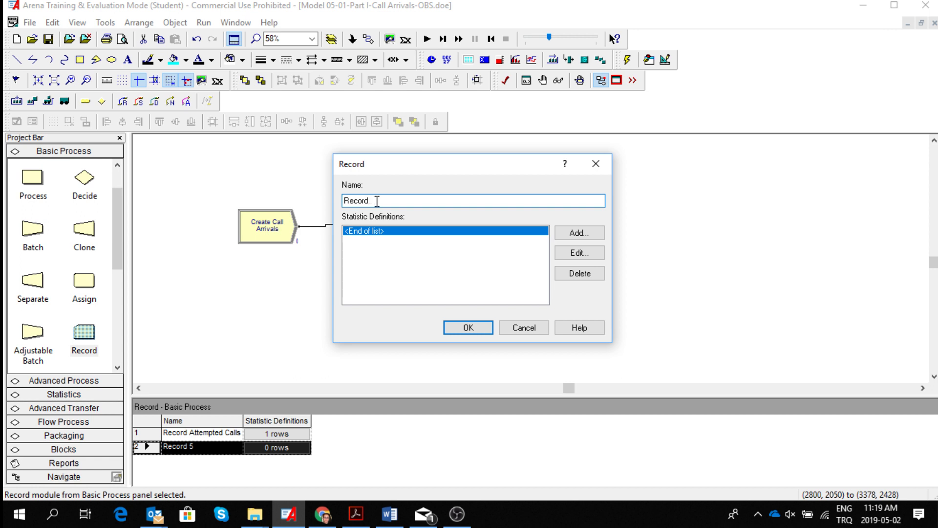
text(Rejected Calls)
Step: Add a Count statistic with value 1 and counter name "Rejected Calls" to the Record module, and accept its settings
click(579, 234)
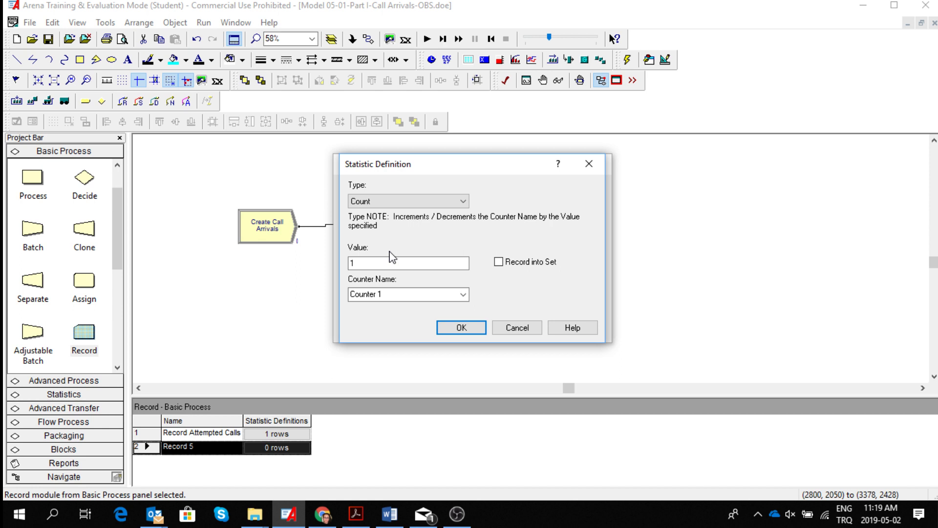
click(414, 263)
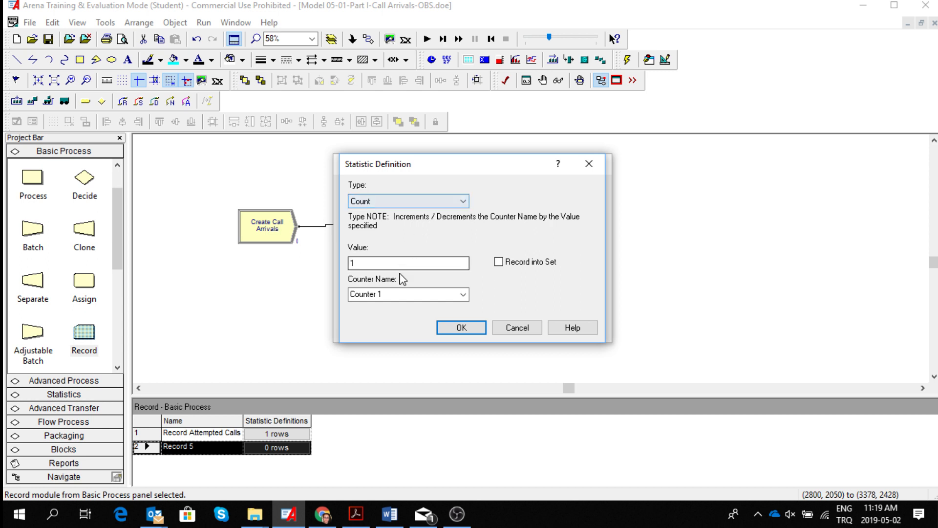
click(404, 295)
text(Rejected Calls)
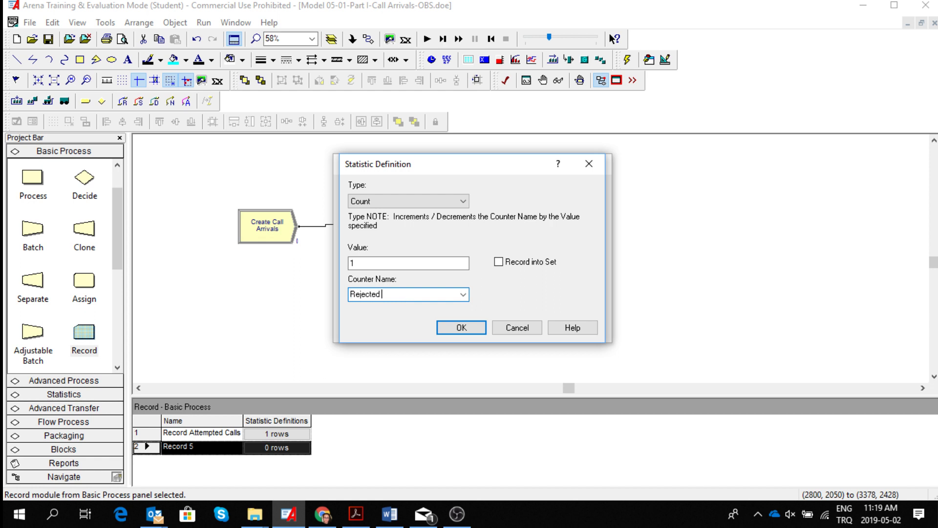
click(471, 325)
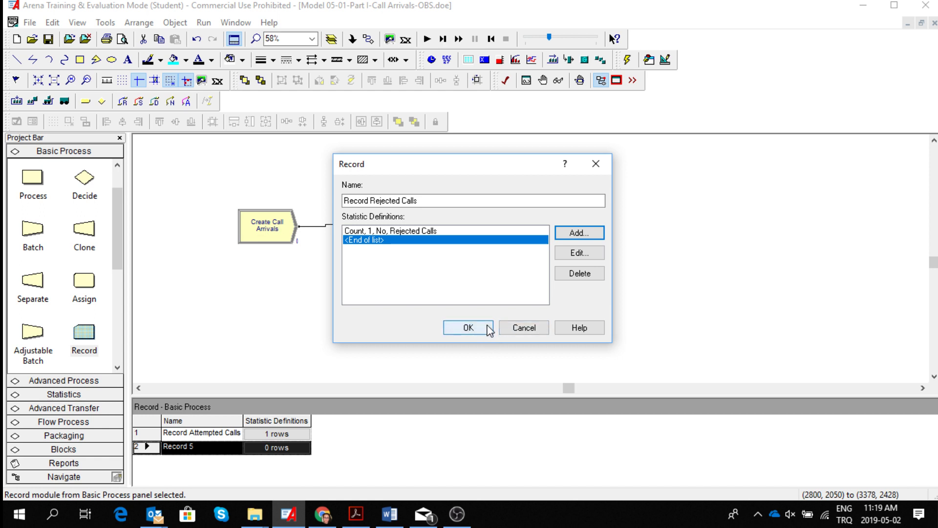
click(489, 329)
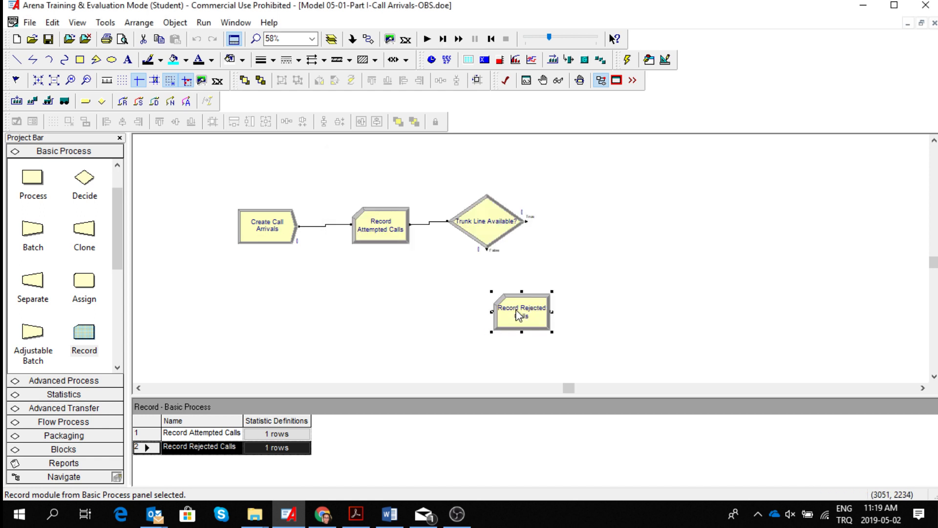
Step: Connect the False exit of the "Trunk Line Available?" Decide module to the Record Rejected Calls module
click(368, 39)
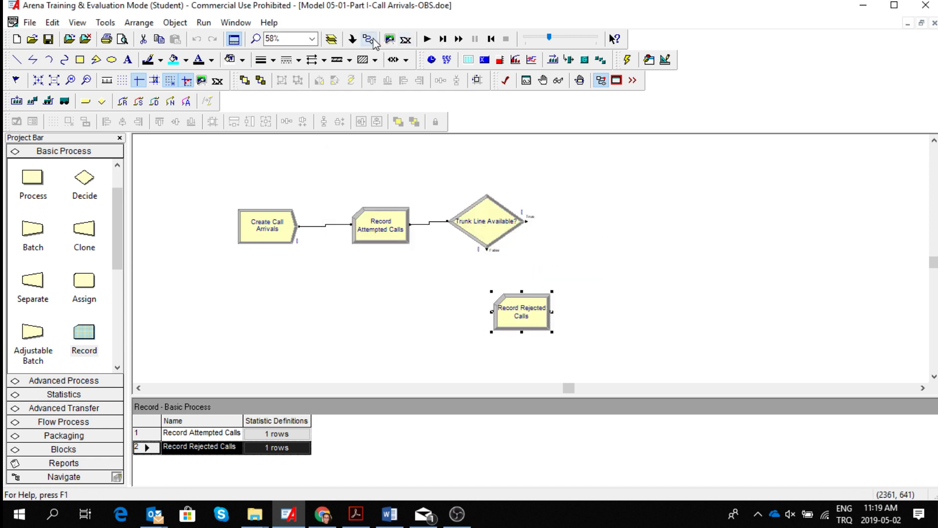
click(488, 249)
click(491, 310)
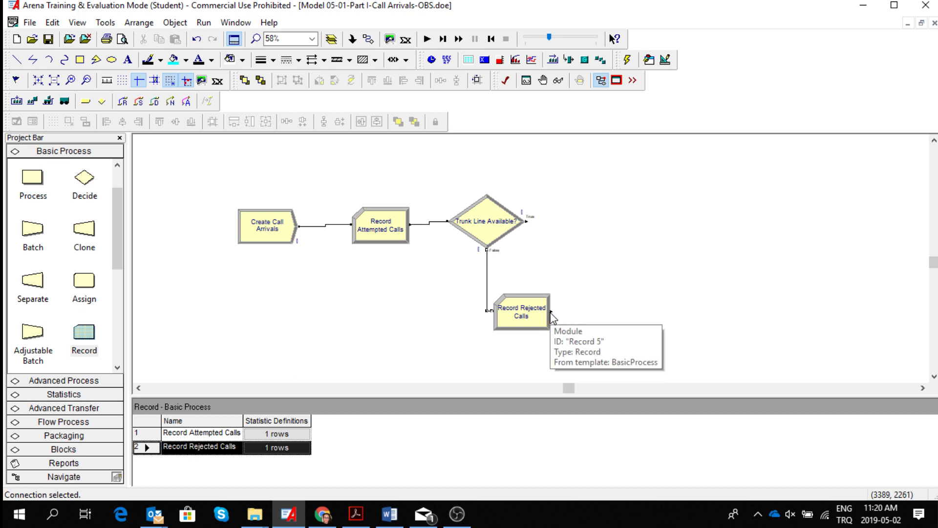
Step: Place a Dispose module beside the Record Rejected Calls module
click(118, 367)
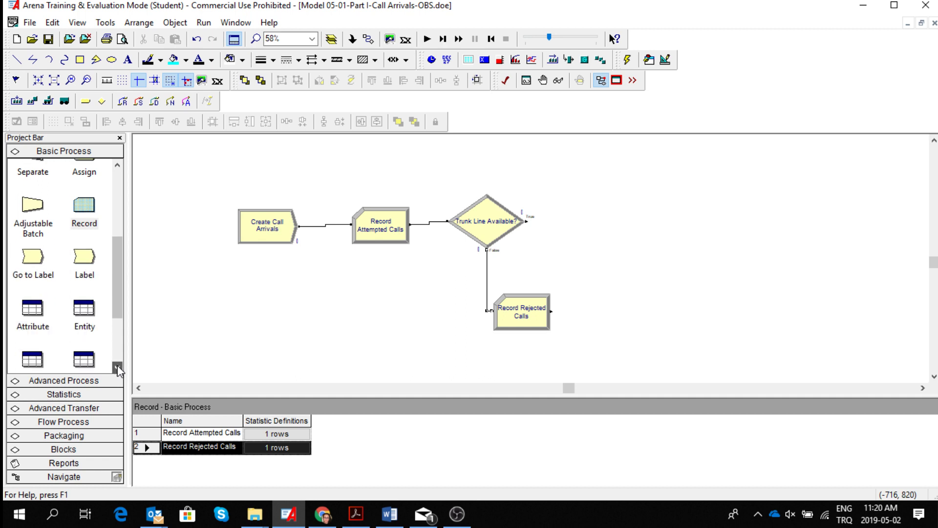
click(117, 367)
click(118, 367)
click(118, 367)
click(118, 367)
click(117, 367)
click(117, 367)
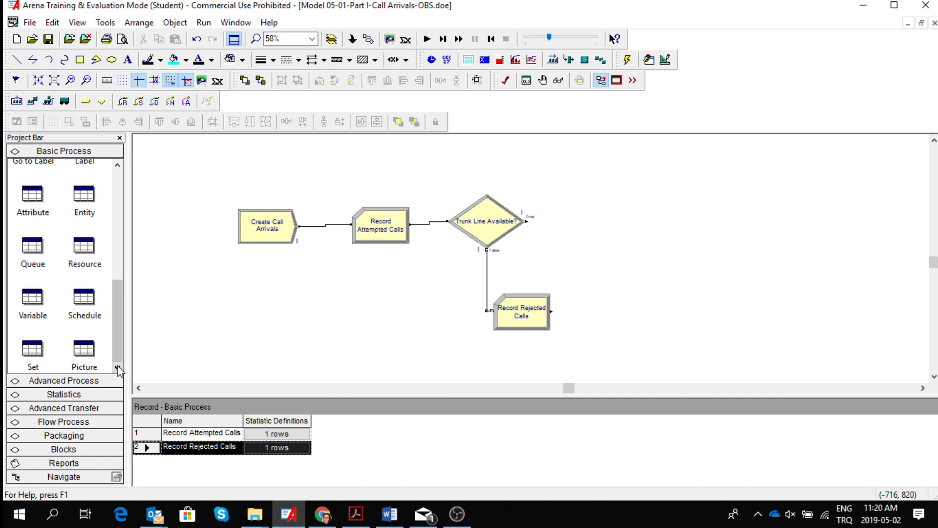
click(116, 207)
click(119, 192)
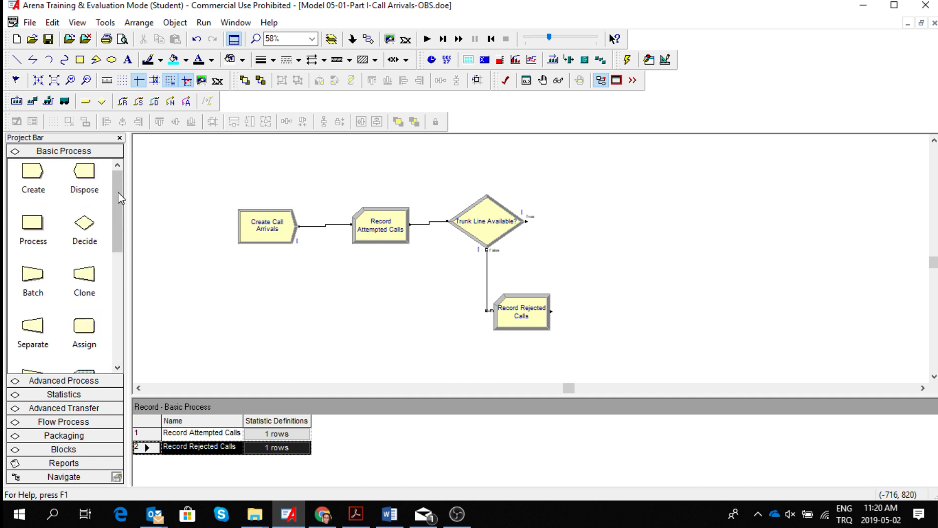
drag(84, 171, 582, 316)
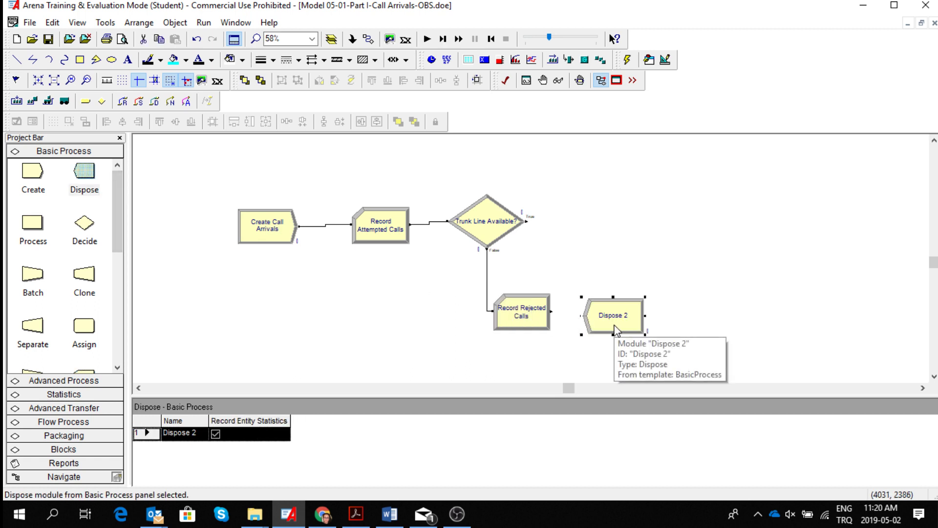
Step: Name the Dispose module "Dispose Rejected Calls" and accept its settings
double_click(614, 331)
key(End)
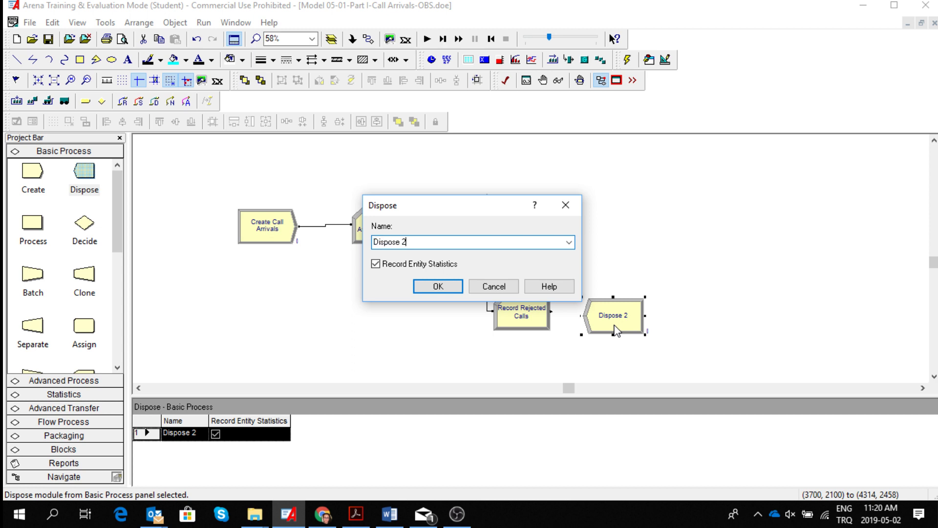
text(Rejected Calls)
click(428, 287)
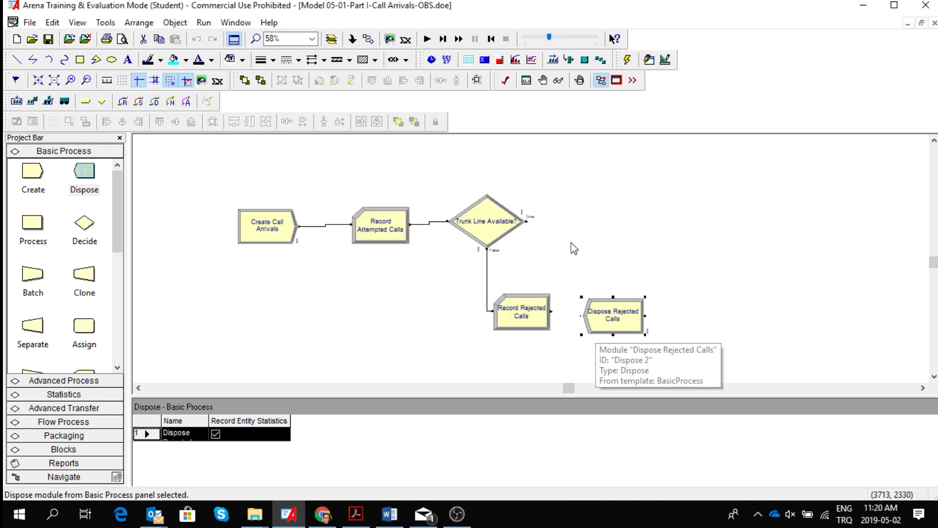
Step: Connect the Record Rejected Calls module to the Dispose Rejected Calls module
click(438, 58)
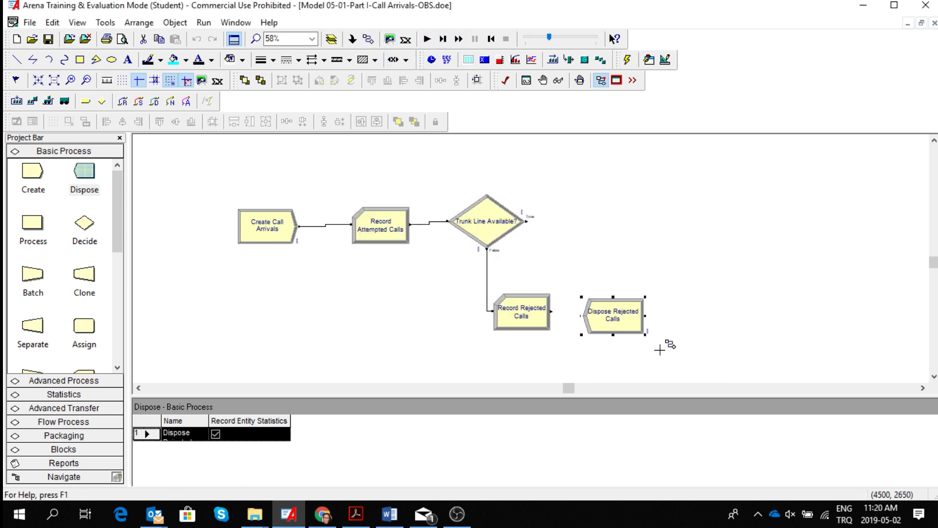
click(551, 310)
click(581, 315)
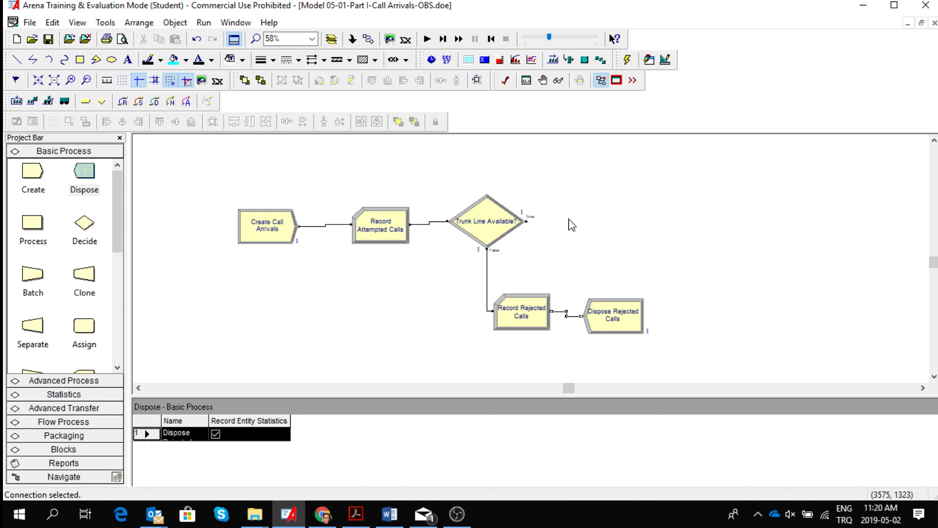
Step: Place a Seize module from Advanced Process beside the Decide module's True exit and name it "Seize Trunk Line"
click(85, 383)
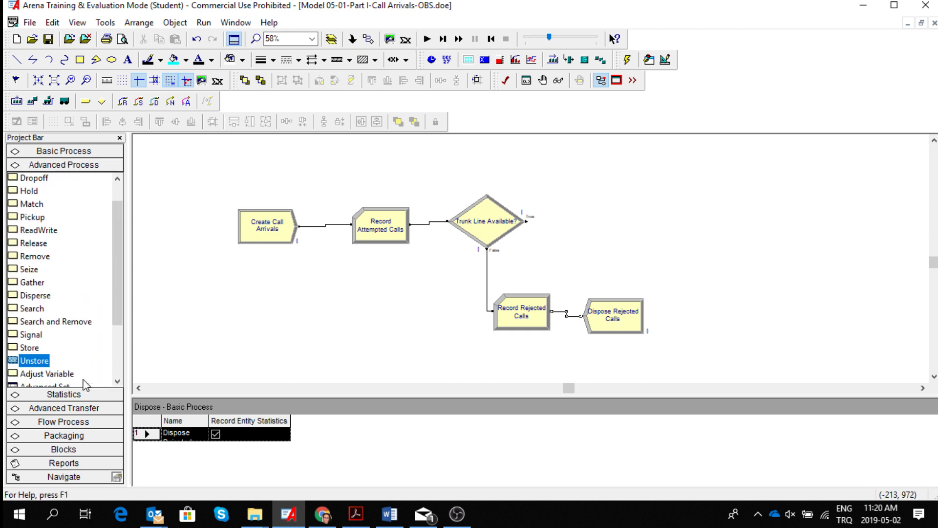
click(27, 270)
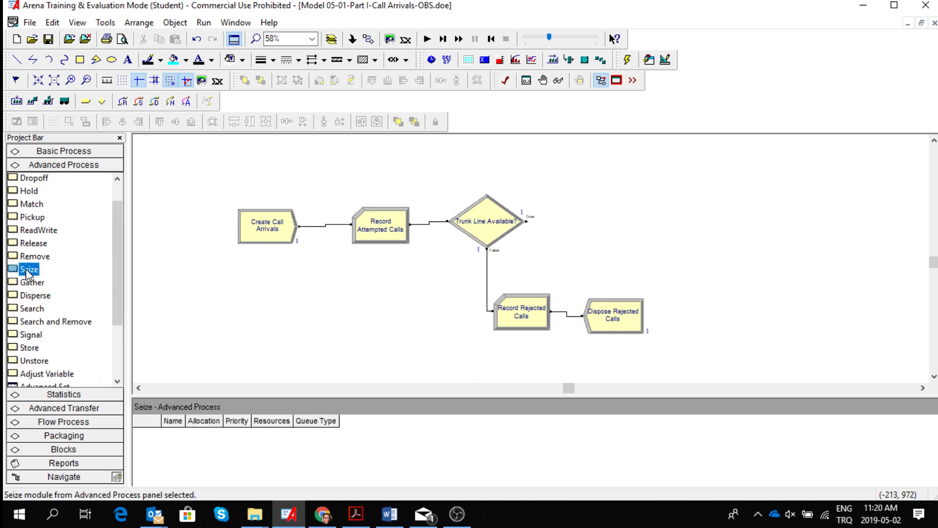
drag(26, 271, 556, 218)
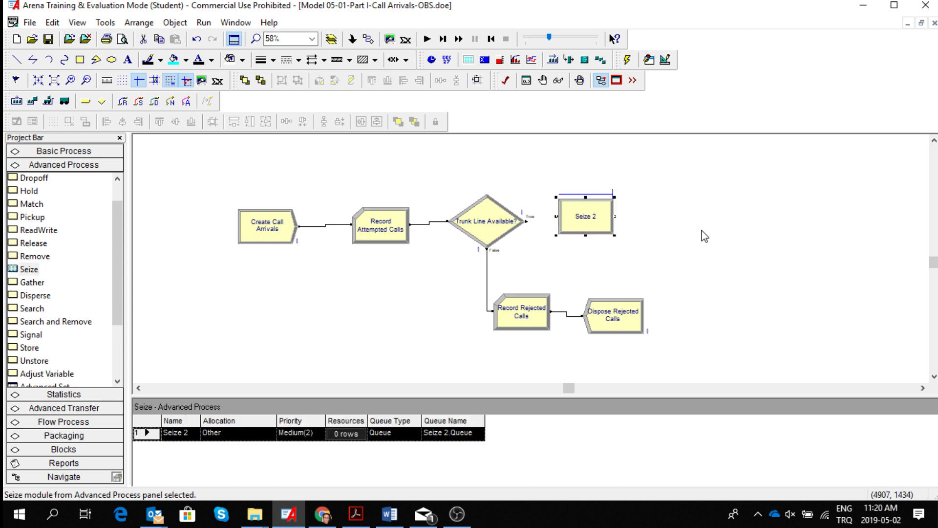
double_click(596, 223)
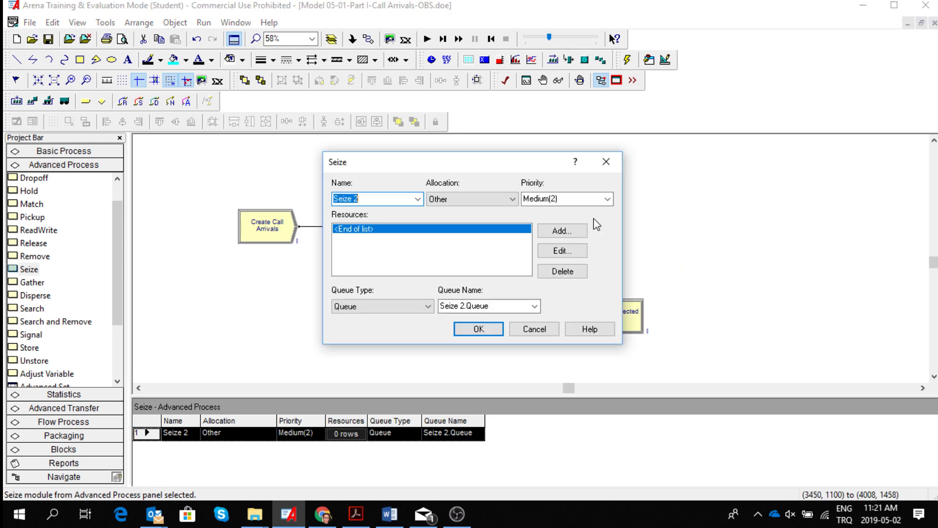
click(377, 198)
text(Tru)
text(nk Line)
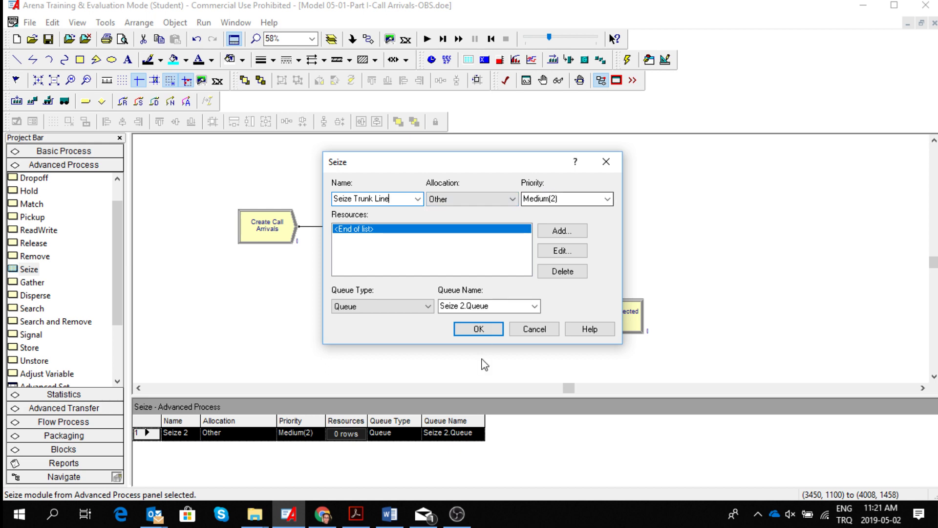
Step: Switch to the call center document in Word and look up the Seize module settings in Display 5-4
click(403, 520)
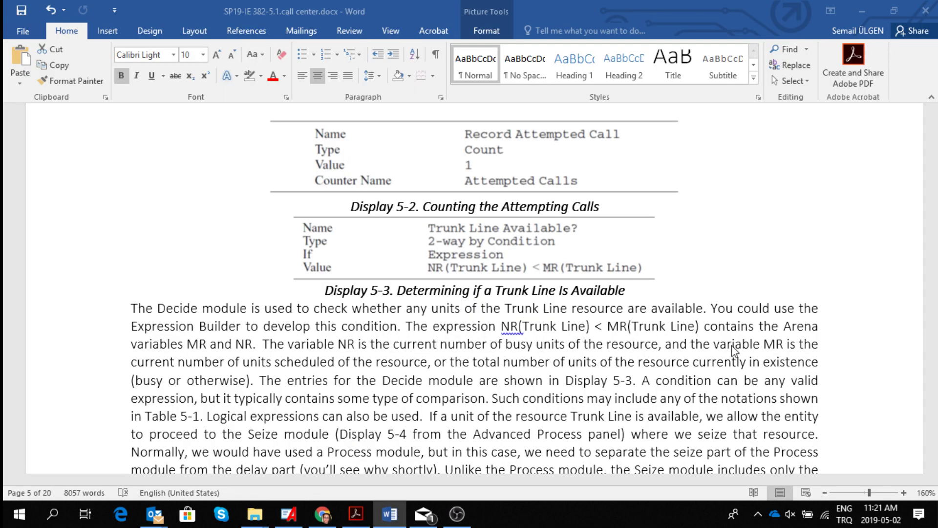
scroll(745, 350, down, 8)
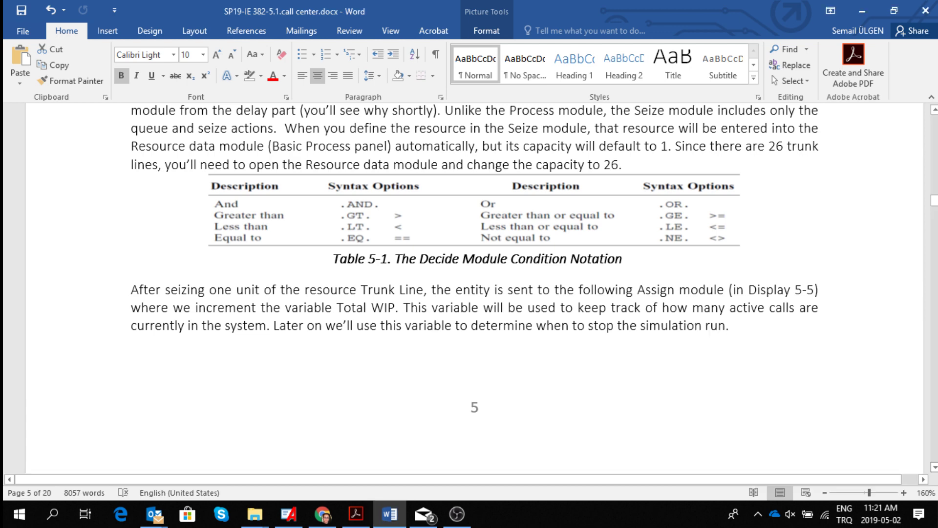
click(936, 456)
click(935, 469)
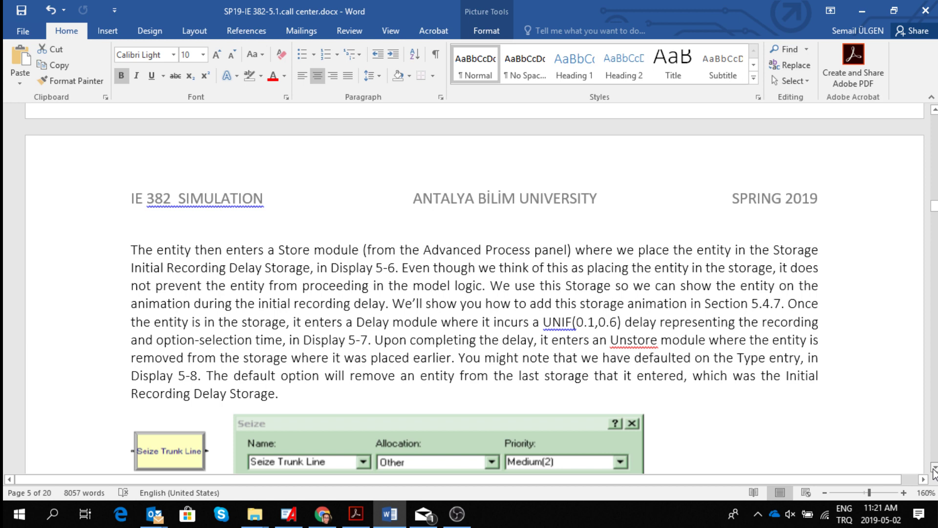
scroll(934, 469, down, 4)
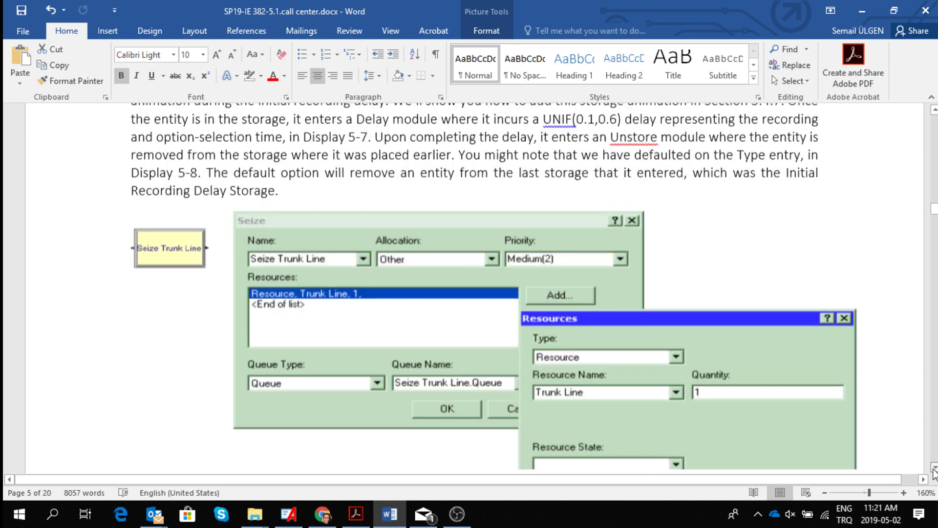
scroll(935, 469, down, 2)
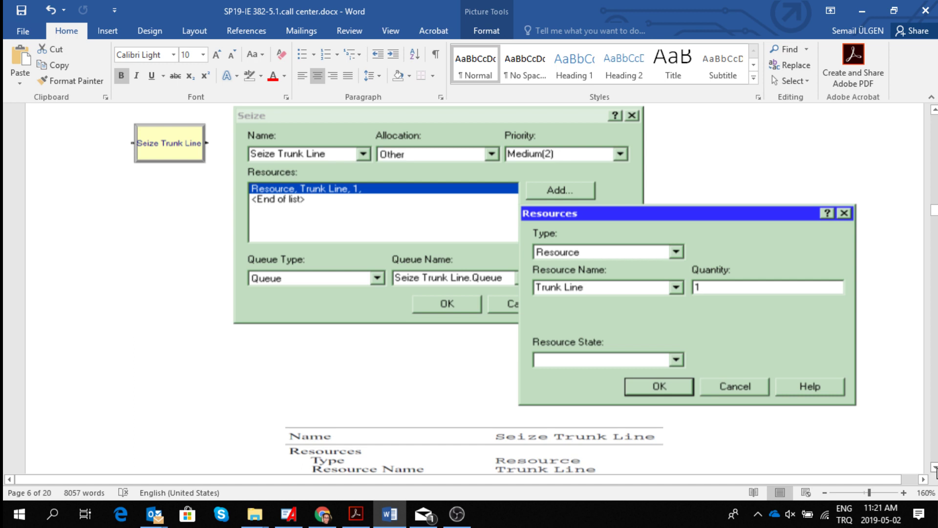
scroll(934, 469, down, 3)
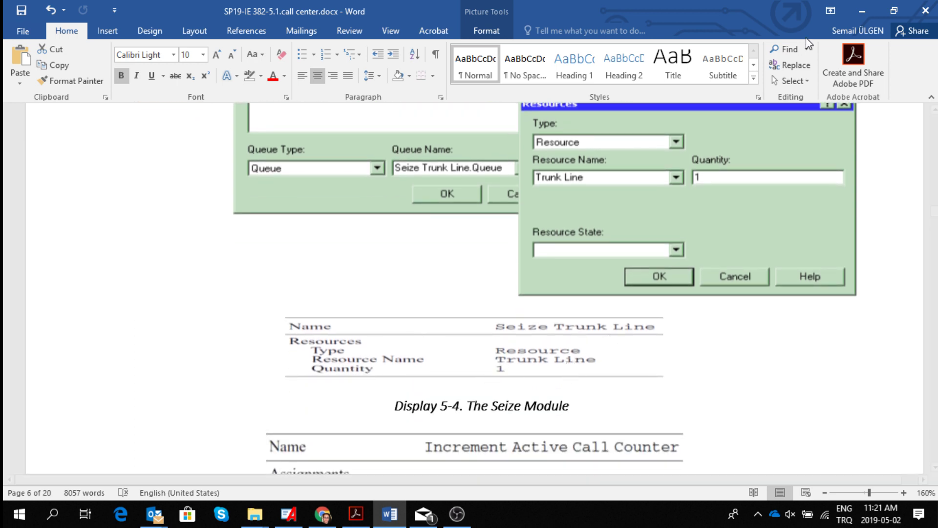
Step: Switch back to Arena, add the resource "Trunk Line" to the Seize module and accept its settings
click(288, 519)
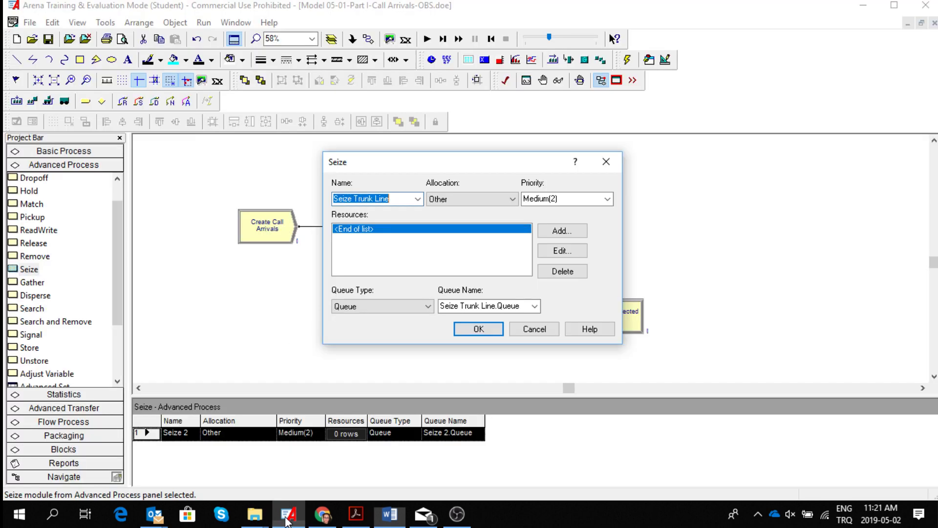
click(565, 232)
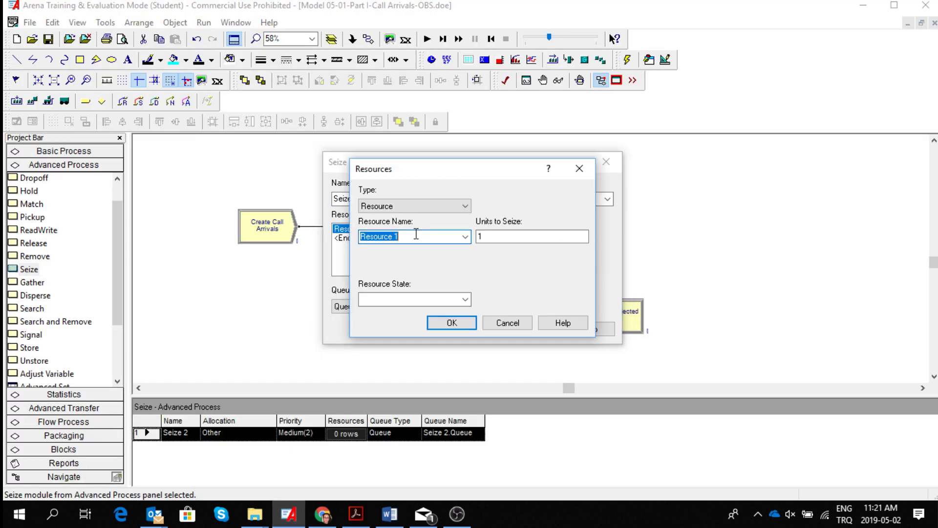
text(Trunk)
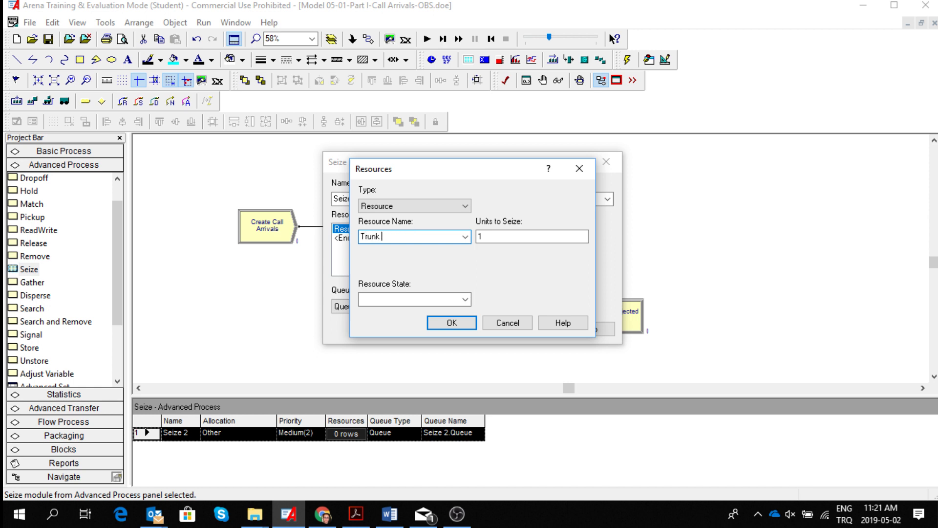
text( Line)
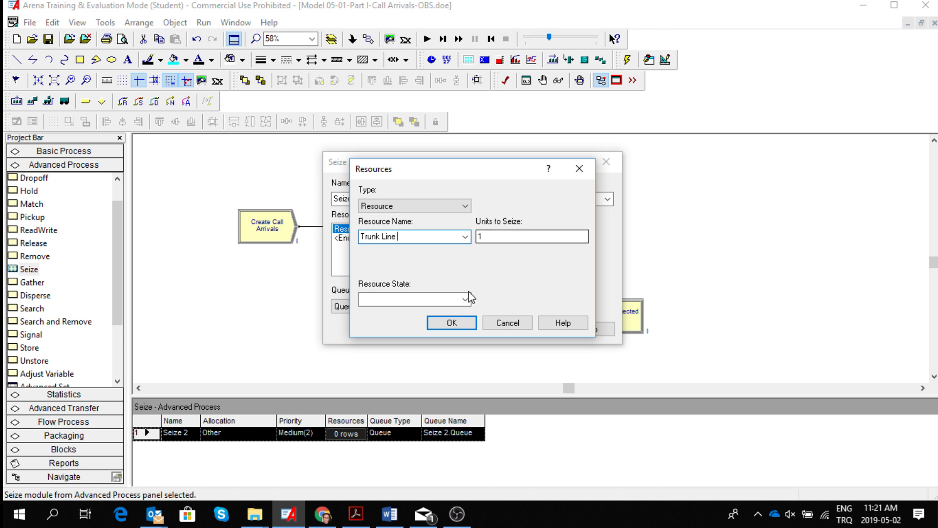
click(451, 324)
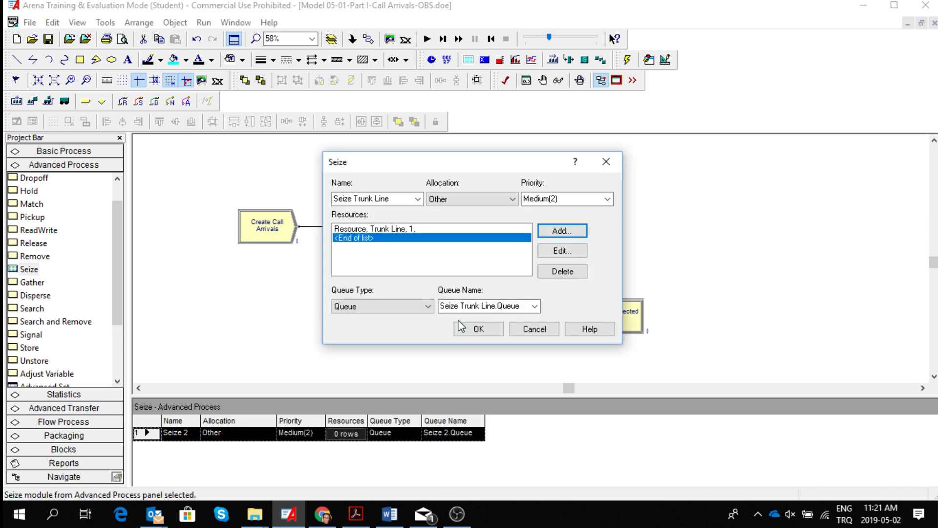
click(478, 333)
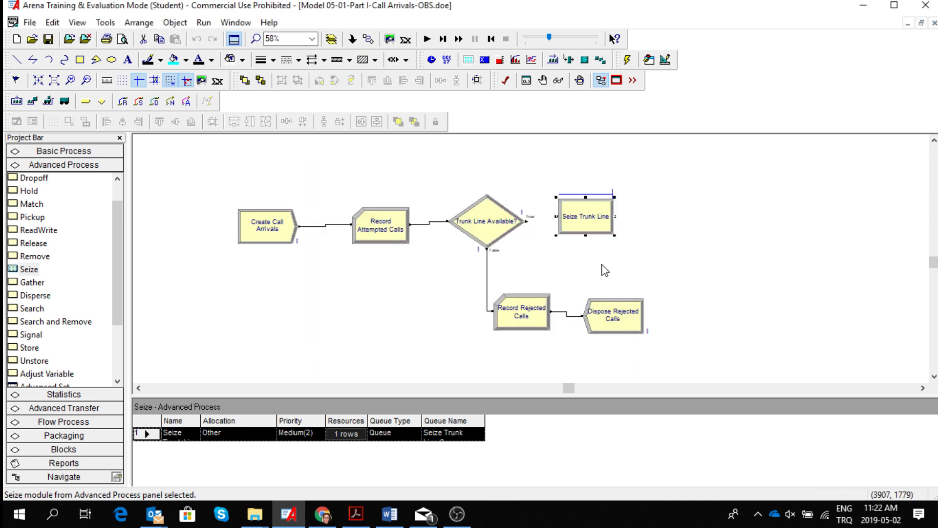
Step: Connect the True exit of the "Trunk Line Available?" module to Seize Trunk Line and shift the Seize module slightly away from it
click(370, 39)
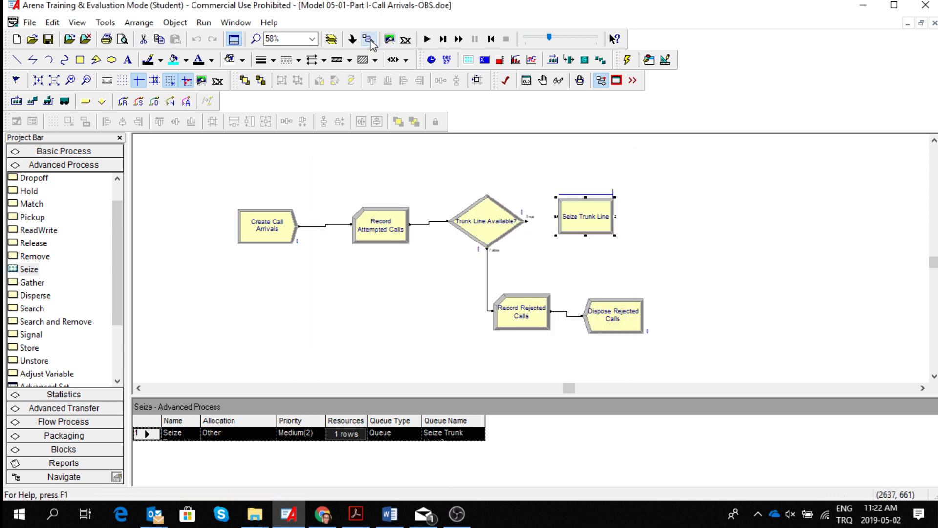
click(526, 221)
click(561, 217)
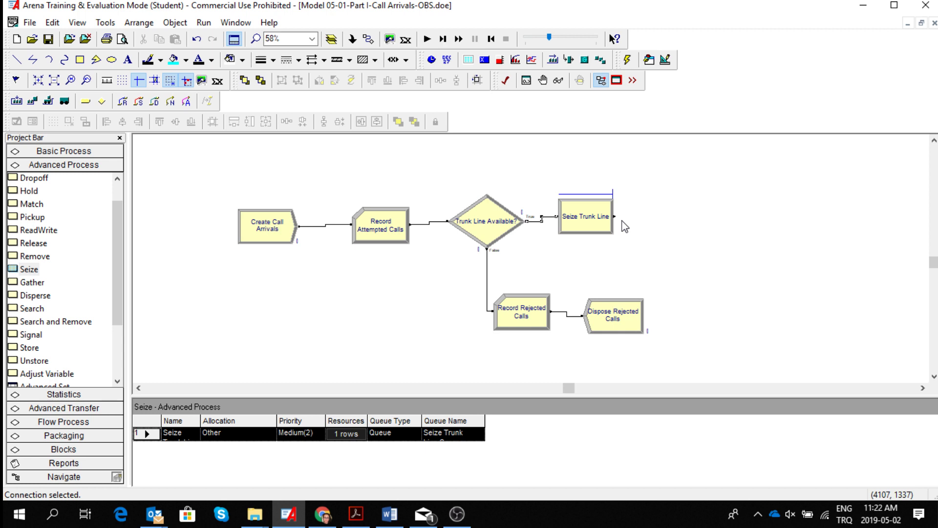
mouse_move(601, 219)
mouse_down()
mouse_move(608, 227)
mouse_move(606, 217)
mouse_up()
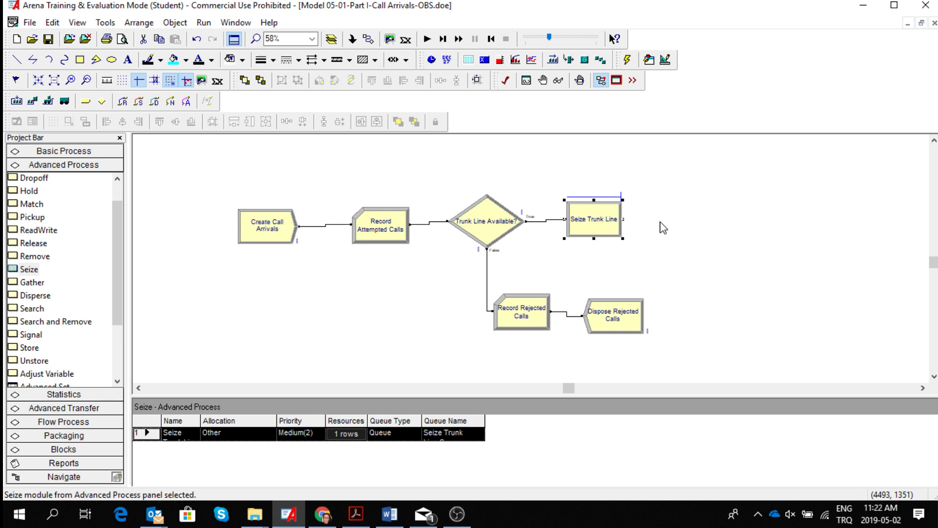
Step: Place an Assign module beside the Seize Trunk Line module and connect the Seize module's exit to it
click(94, 154)
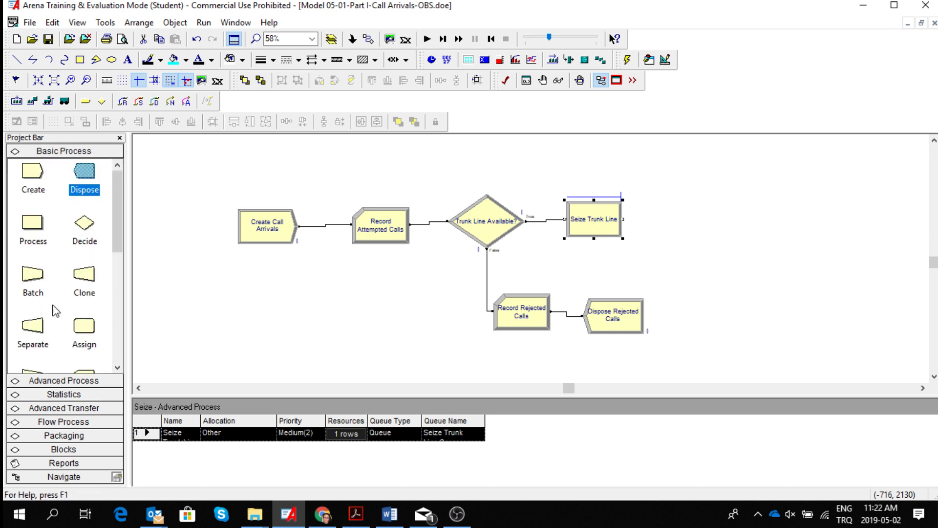
drag(84, 326, 650, 220)
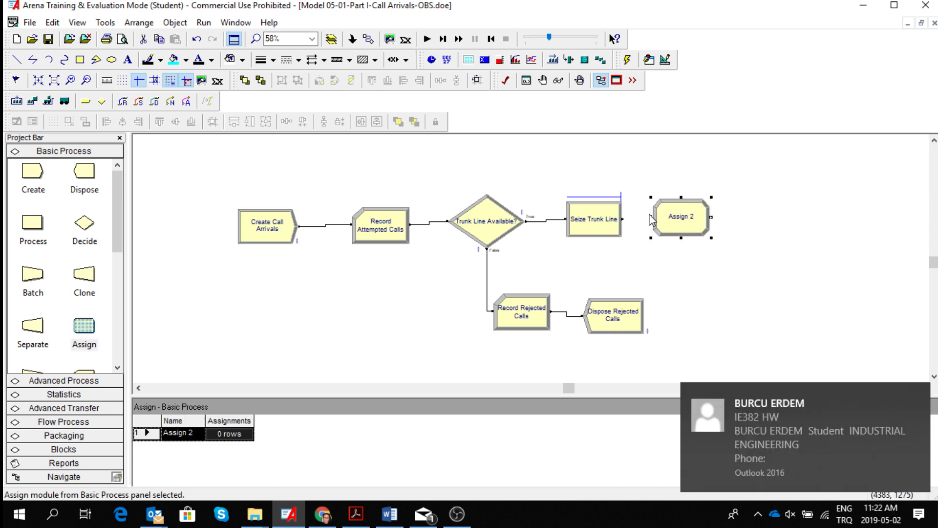
click(917, 396)
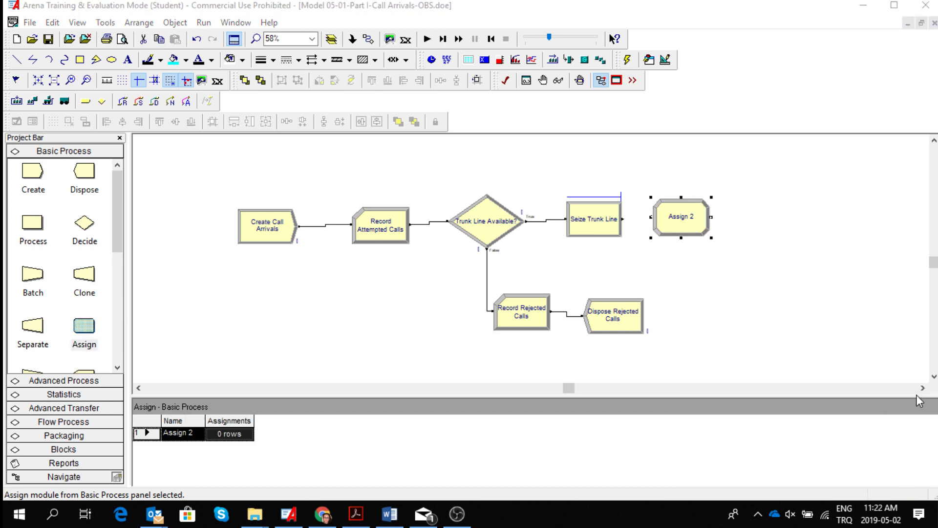
click(367, 41)
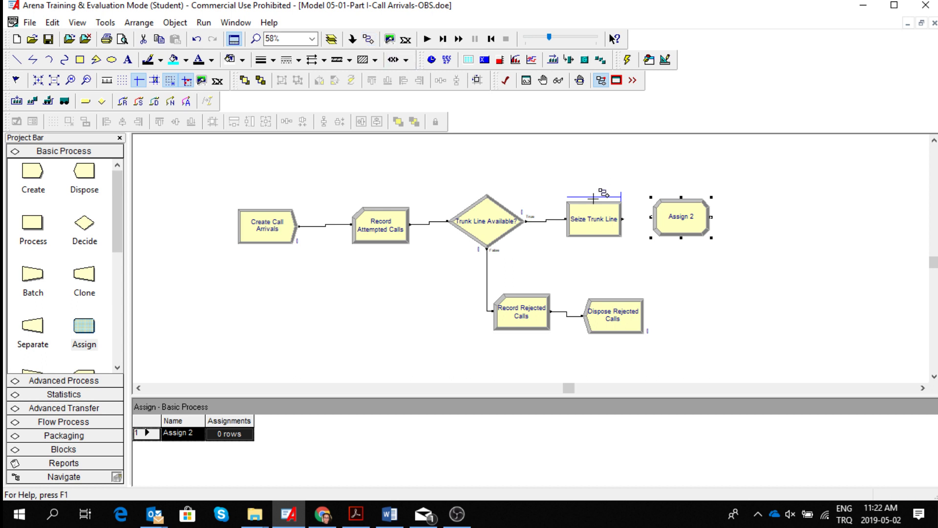
click(654, 217)
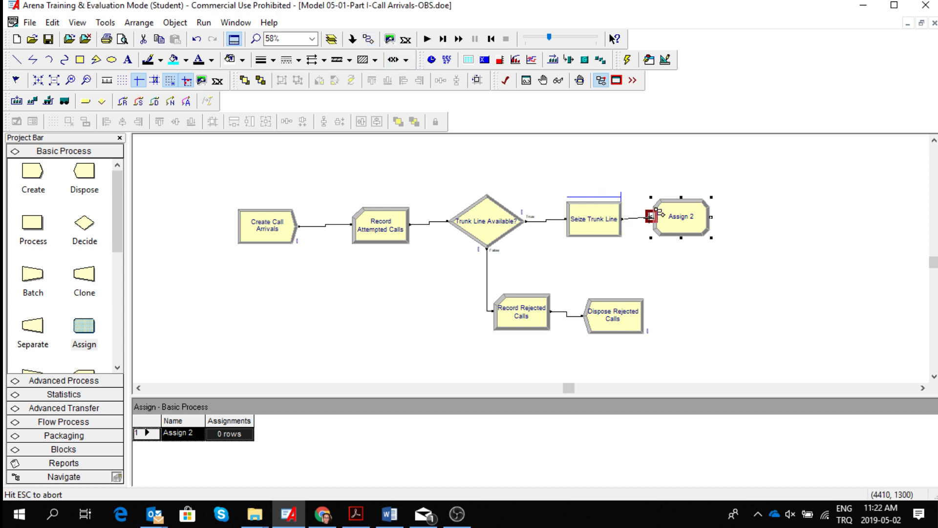
Step: Name the new Assign module "Increment Active Call Counter"
click(679, 223)
double_click(679, 223)
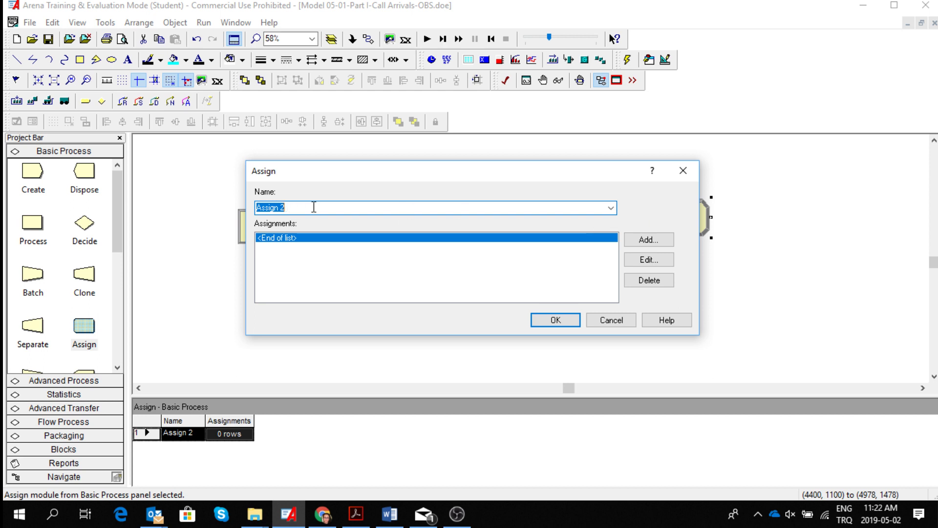
text(Increment Active Call Counter)
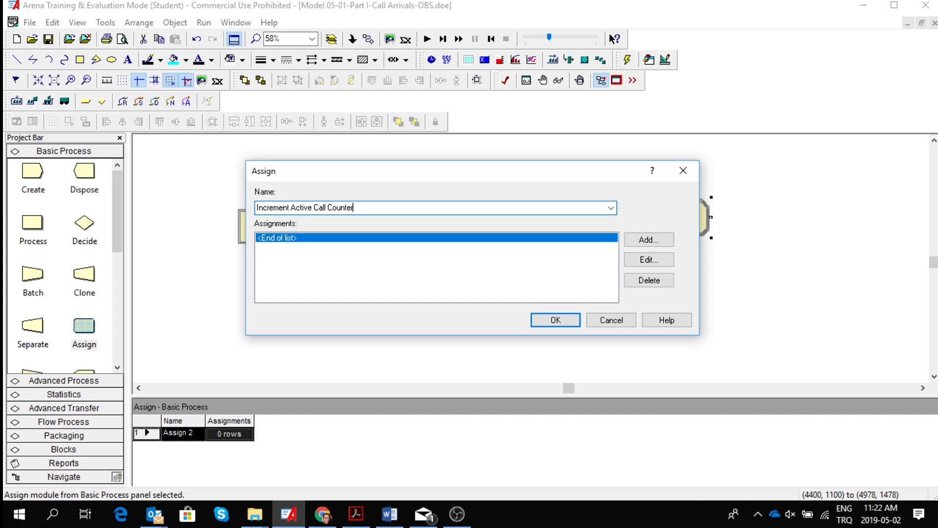
Step: Add an assignment of type Variable to the Assign module and choose Total WIP as its variable
click(644, 243)
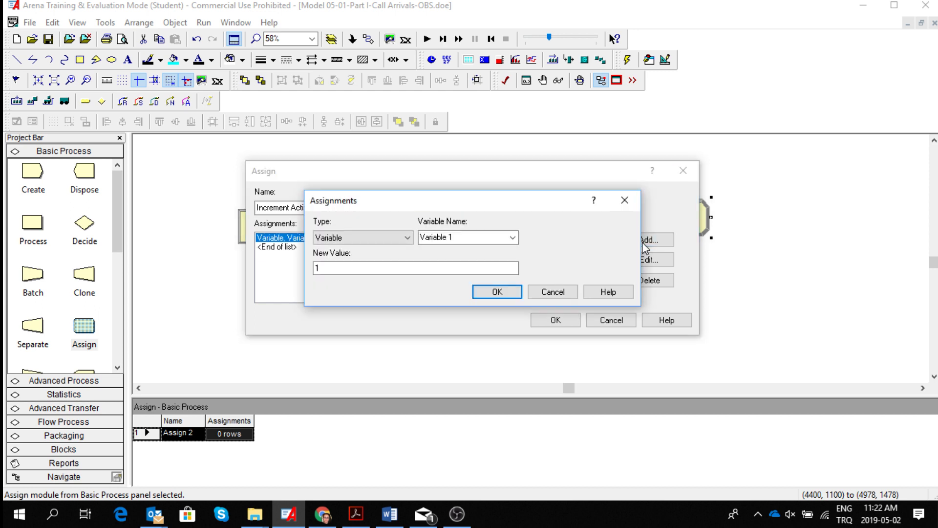
click(408, 239)
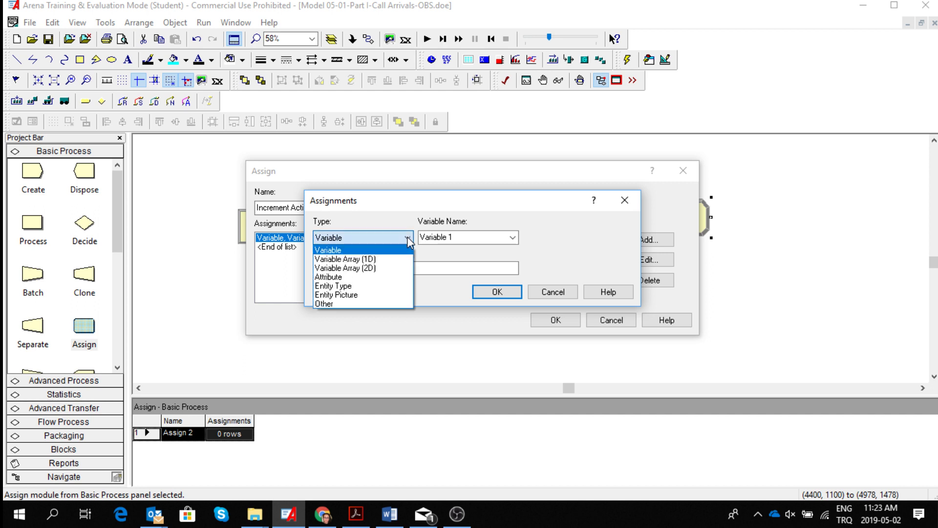
click(406, 237)
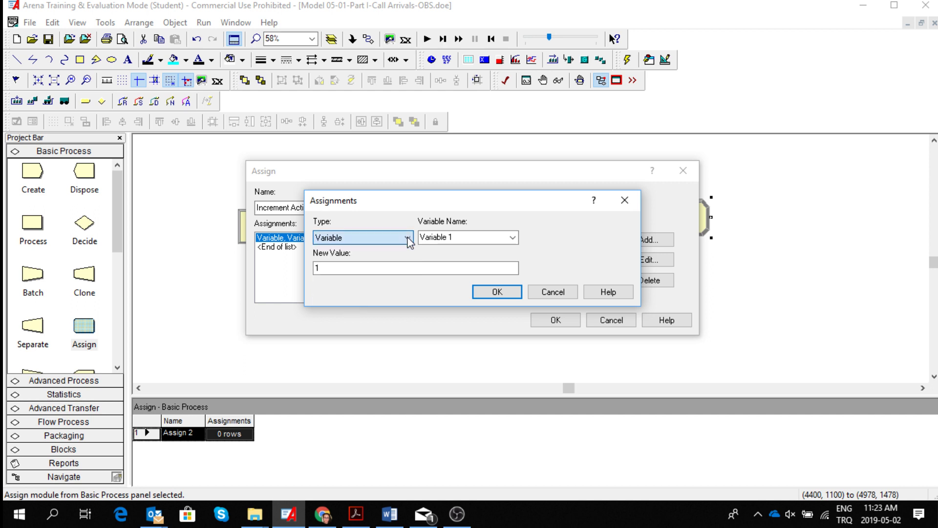
click(465, 237)
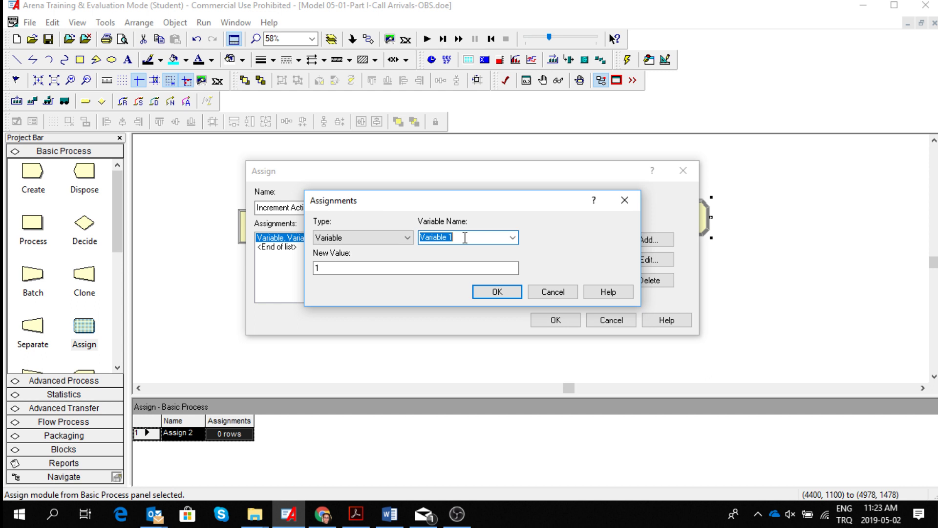
click(512, 238)
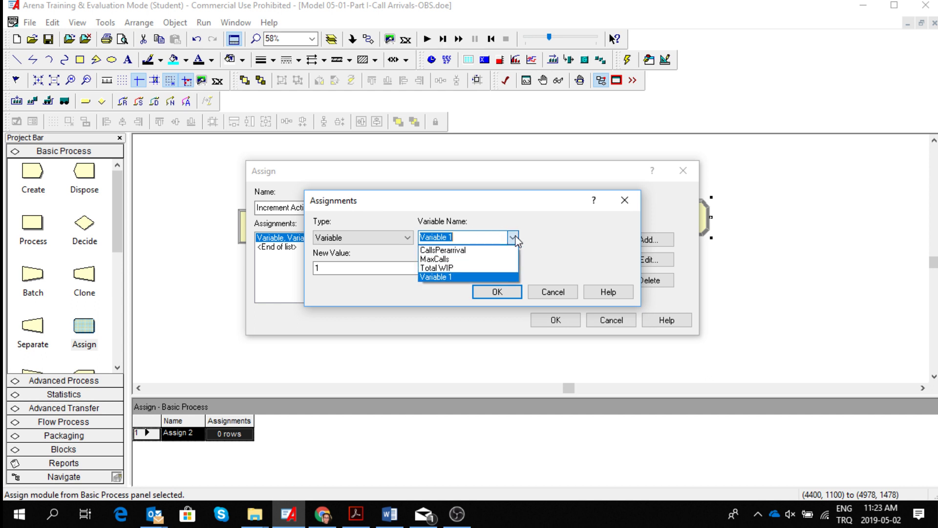
click(484, 267)
Step: Set the assignment's new value to "Total WIP +1" and accept the assignment and the Assign module's settings
click(381, 267)
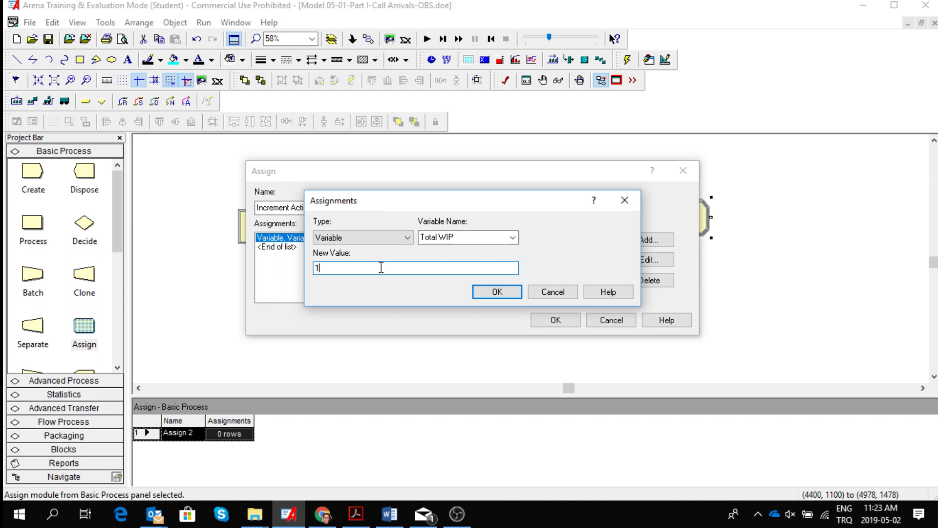
key(BackSpace)
text(Total Wip)
key(BackSpace)
key(BackSpace)
text(IP +1)
click(497, 291)
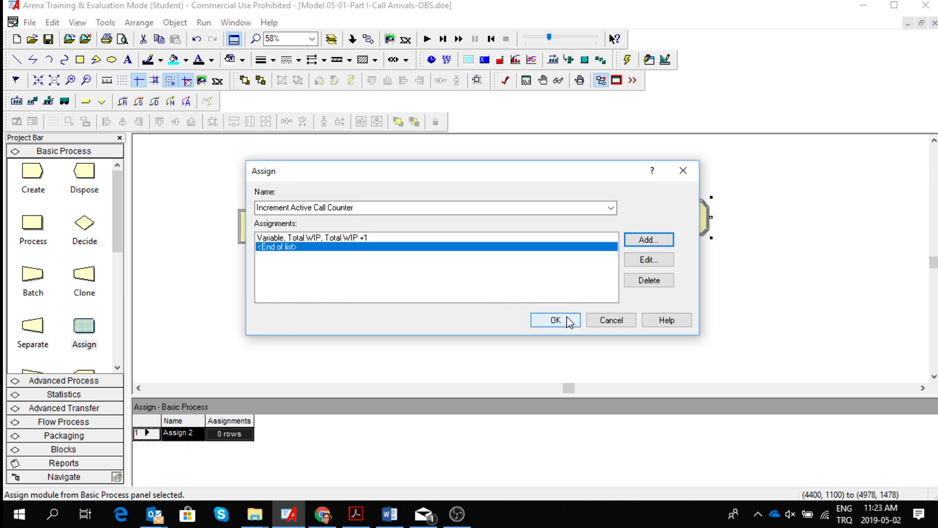
click(565, 321)
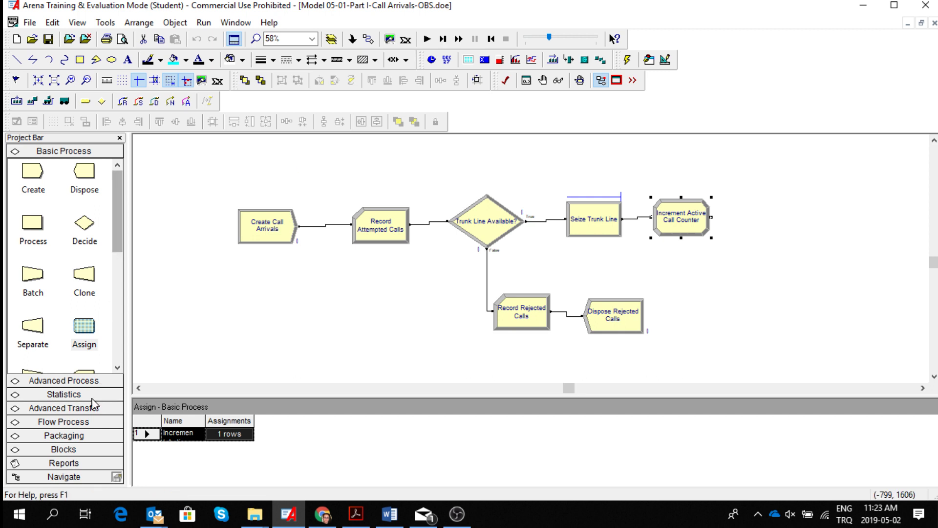
Step: Place a Store, a Delay and an Unstore module in a row after the Increment Active Call Counter module
click(77, 383)
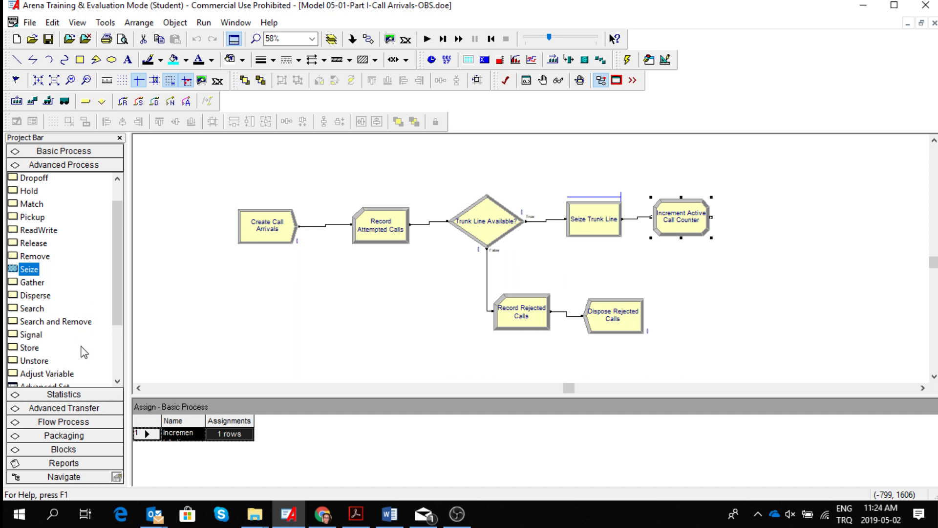
click(35, 349)
drag(35, 348, 737, 223)
drag(923, 389, 923, 388)
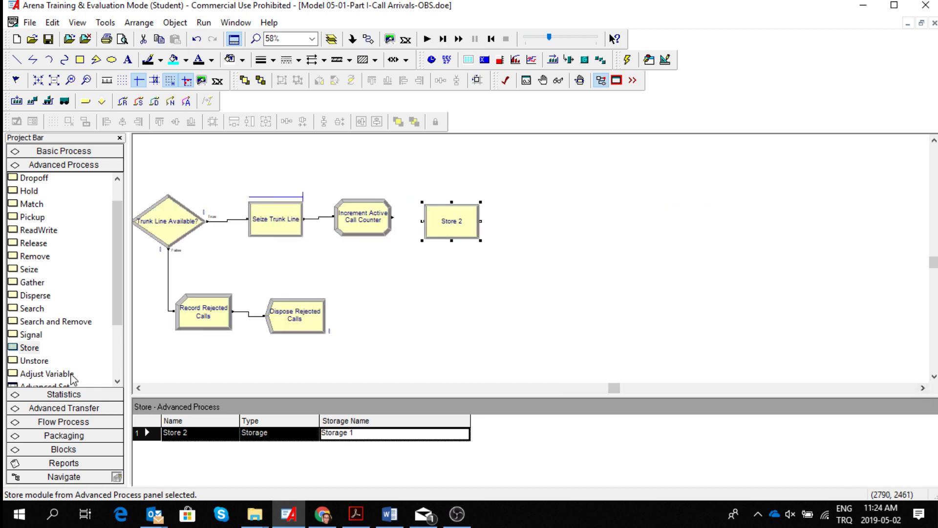
drag(29, 361, 707, 221)
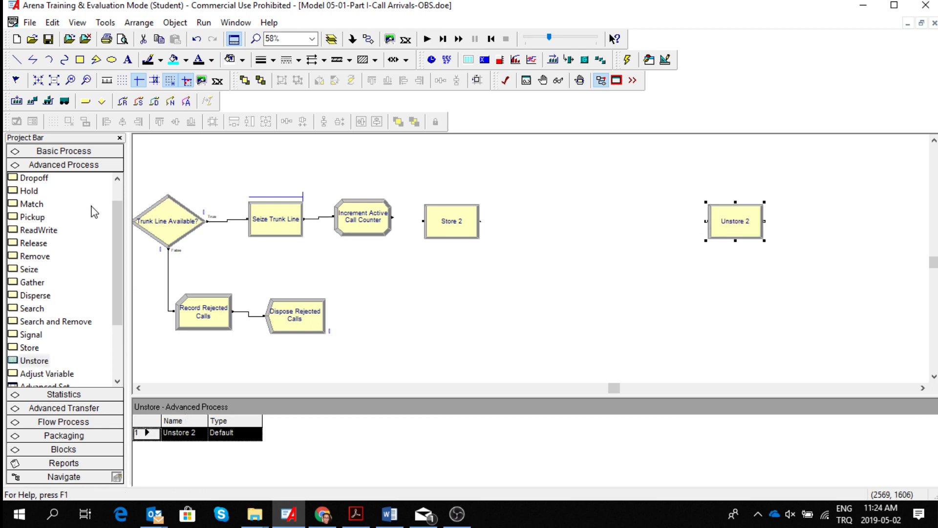
scroll(118, 197, up, 1)
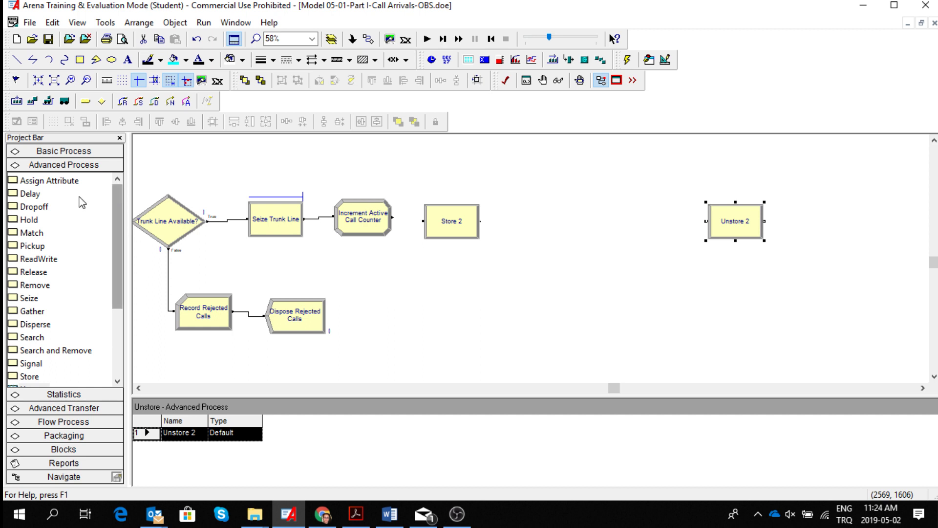
drag(31, 194, 533, 230)
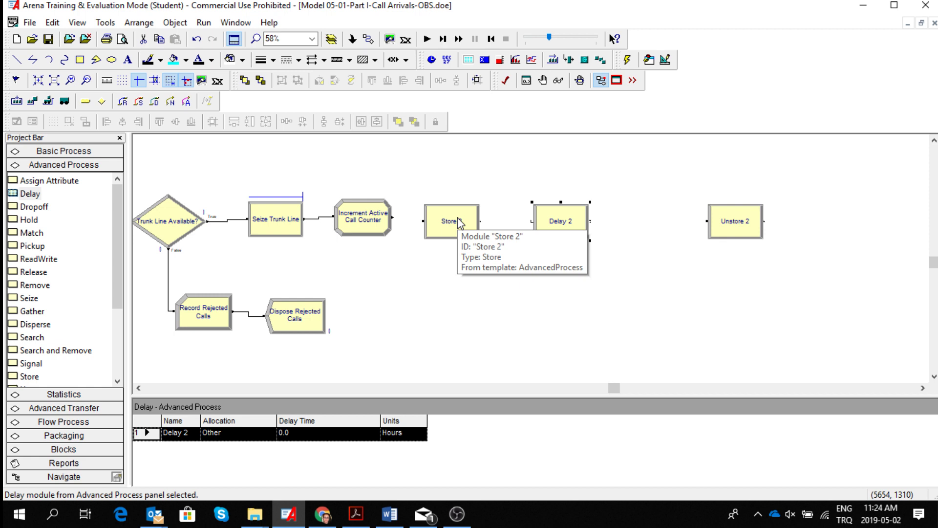
Step: Look up the Store settings in the Word call center document and name the Store module "Store for Initial Recording Delay"
click(389, 513)
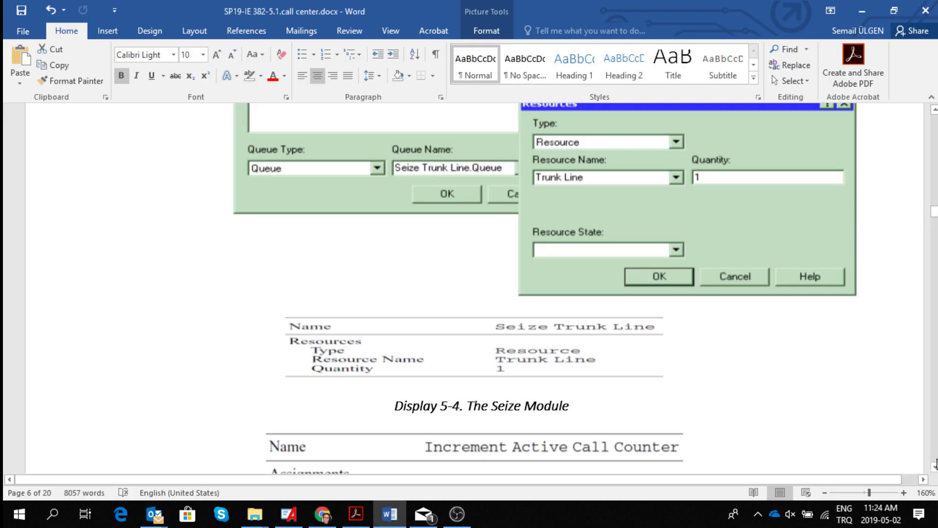
scroll(934, 463, down, 6)
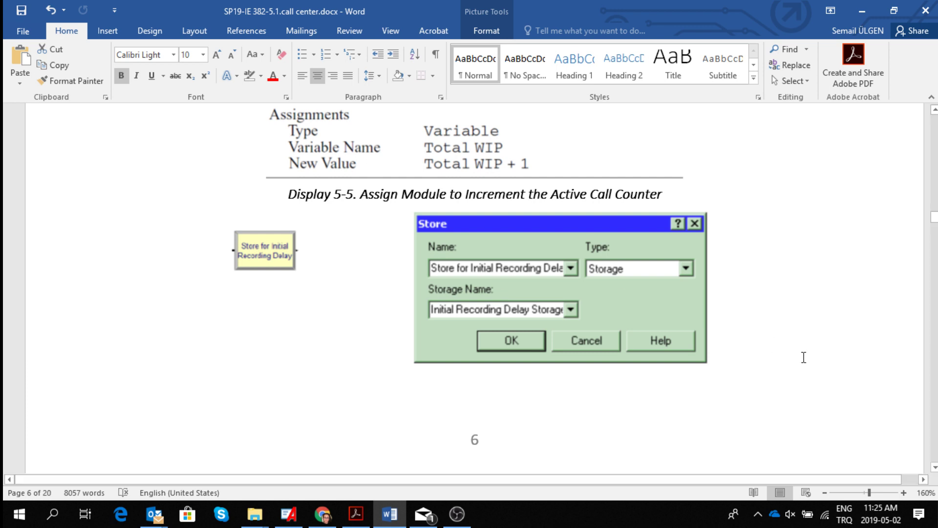
click(289, 514)
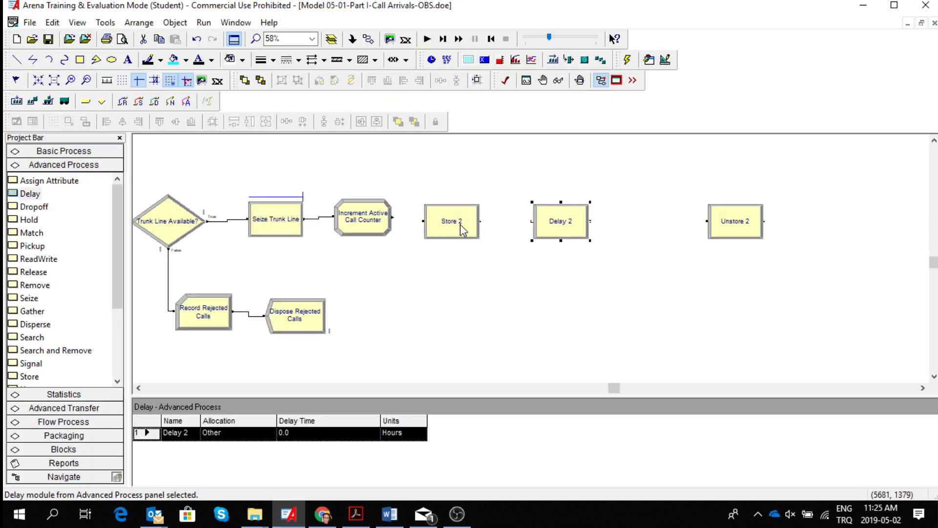
click(461, 229)
double_click(461, 229)
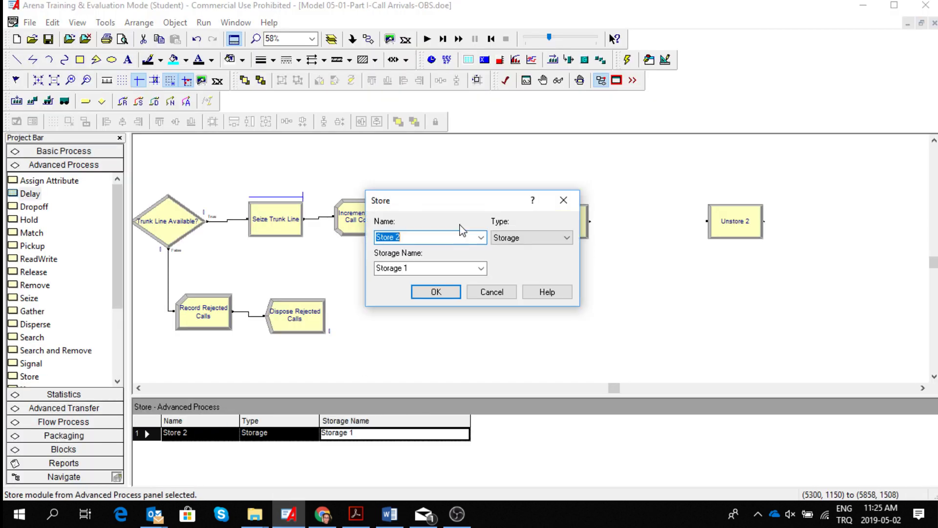
click(415, 238)
key(BackSpace)
text(for Initial Recording Delay)
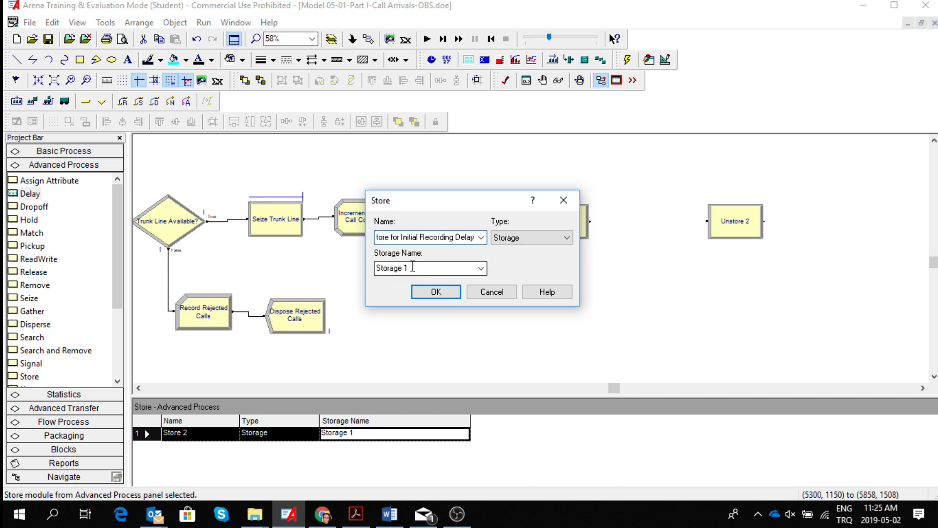
Step: Set the Store module's storage name to "Initial Recording Delay Storage" and accept its settings
drag(402, 238, 485, 239)
key(ctrl+c)
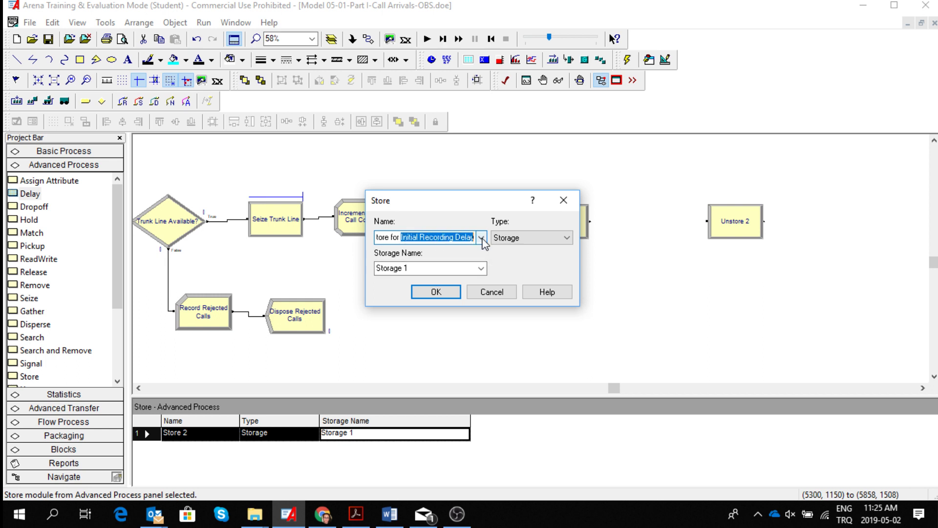
click(418, 267)
click(377, 269)
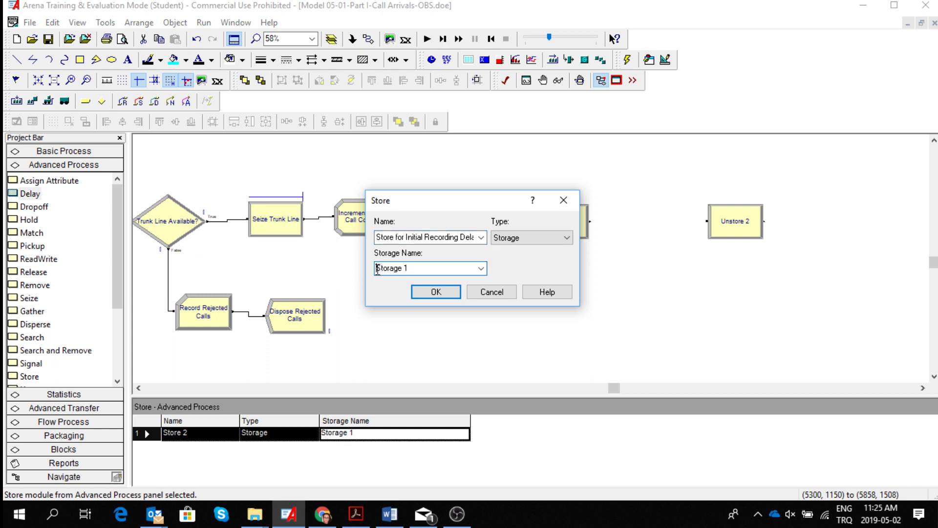
key(ctrl+v)
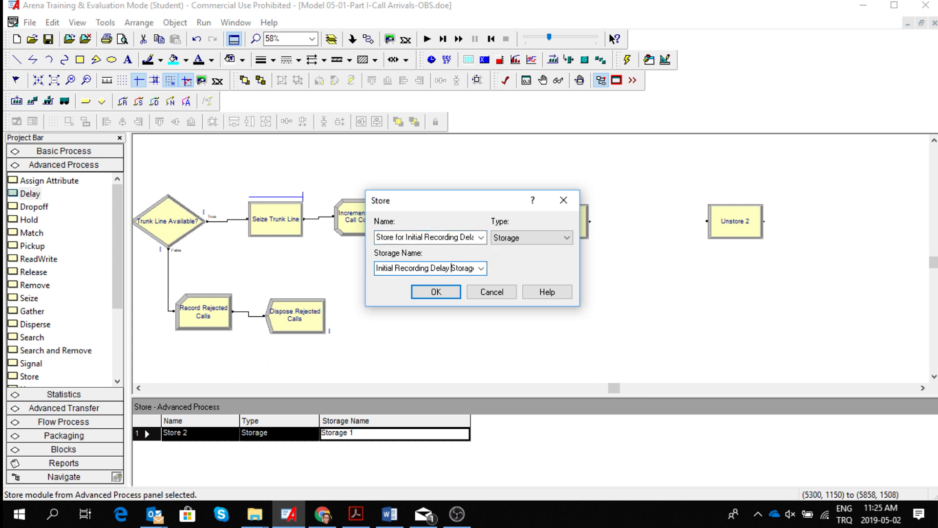
click(473, 269)
key(BackSpace)
key(BackSpace)
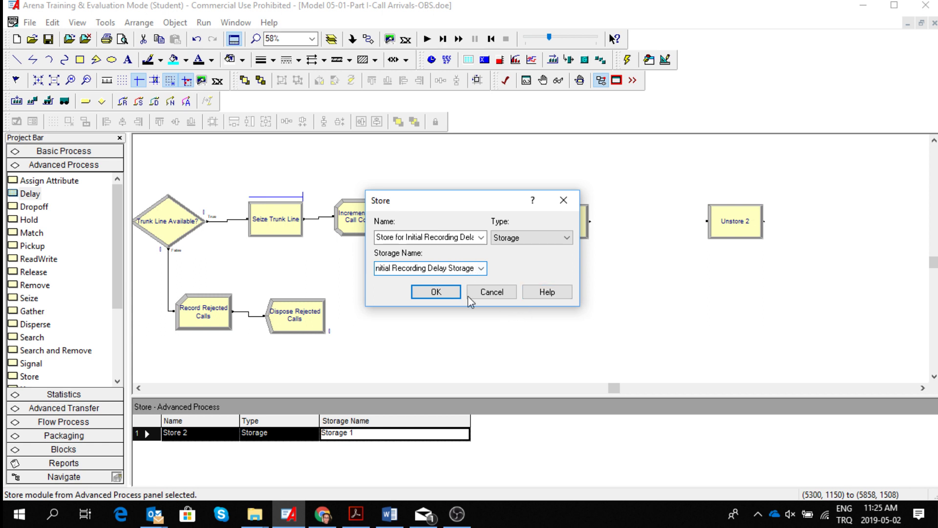
click(445, 293)
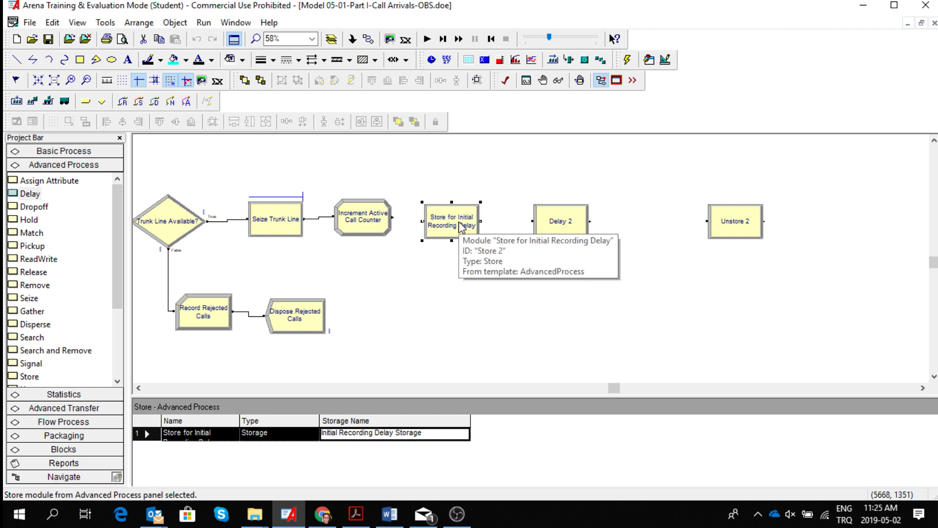
Step: Name the Unstore module "Unstore Initial Recording Delay" and accept its settings
click(733, 226)
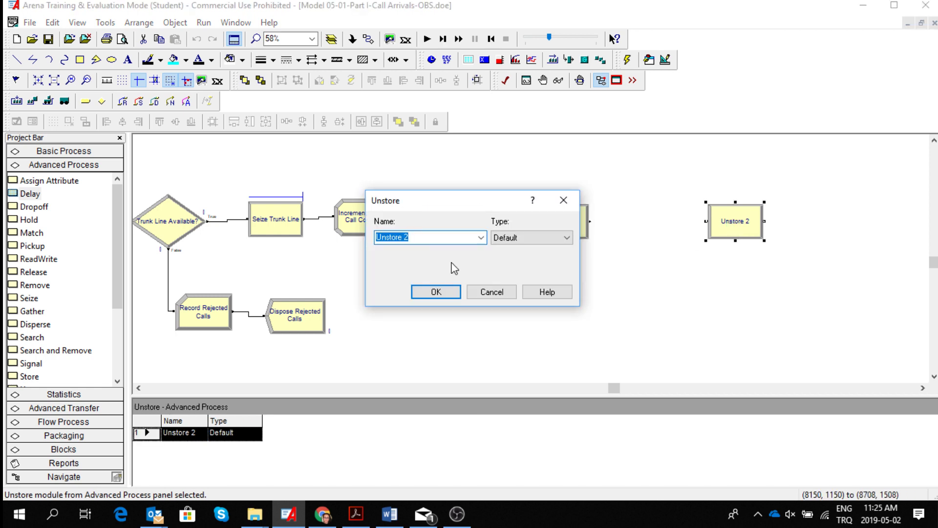
click(416, 237)
key(BackSpace)
key(ctrl+v)
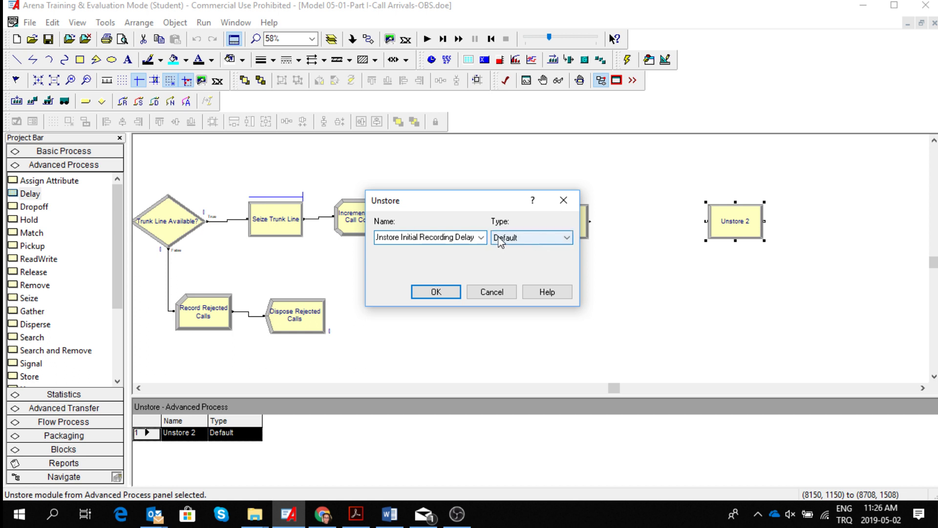
click(438, 292)
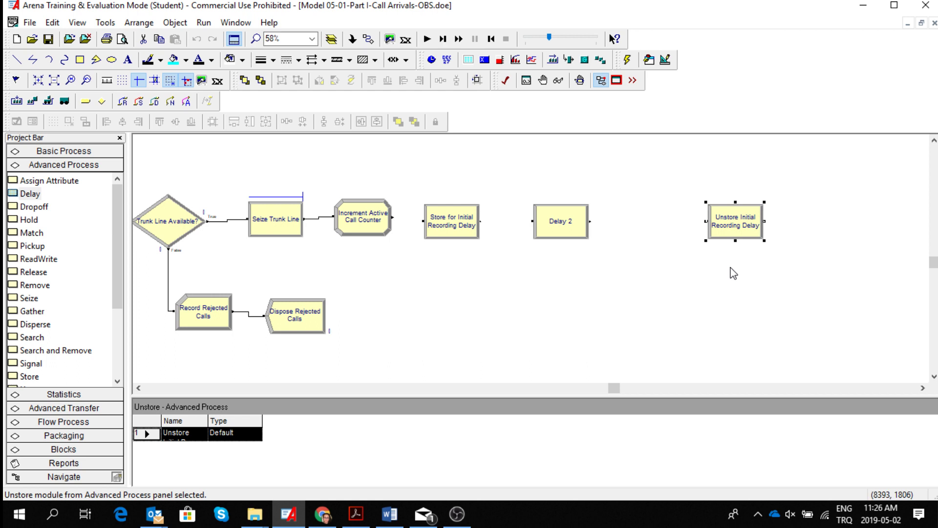
Step: Move the Delay module closer to the Unstore module and name it "Initial Recording Delay"
click(562, 224)
drag(562, 224, 609, 223)
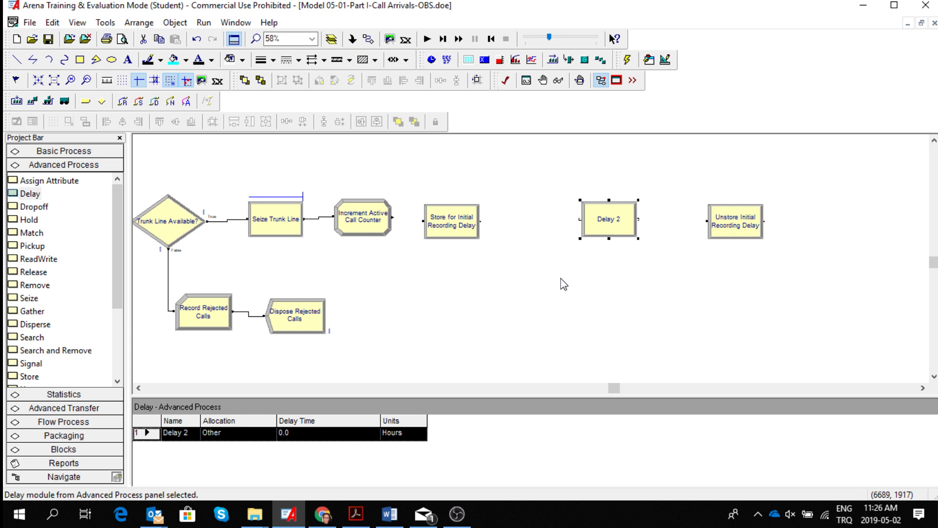
double_click(611, 233)
click(398, 237)
key(BackSpace)
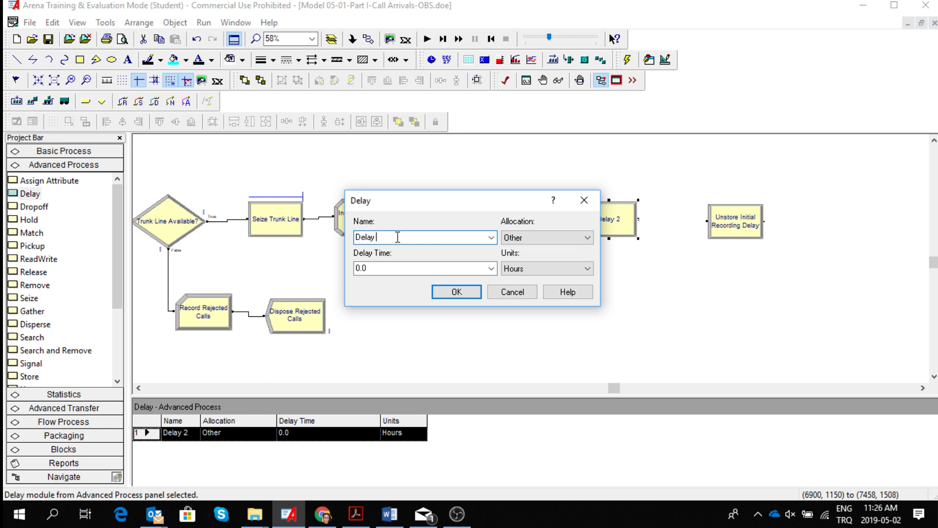
key(Left)
key(Left)
key(Left)
key(Left)
key(Left)
text(Initial Recording Delay)
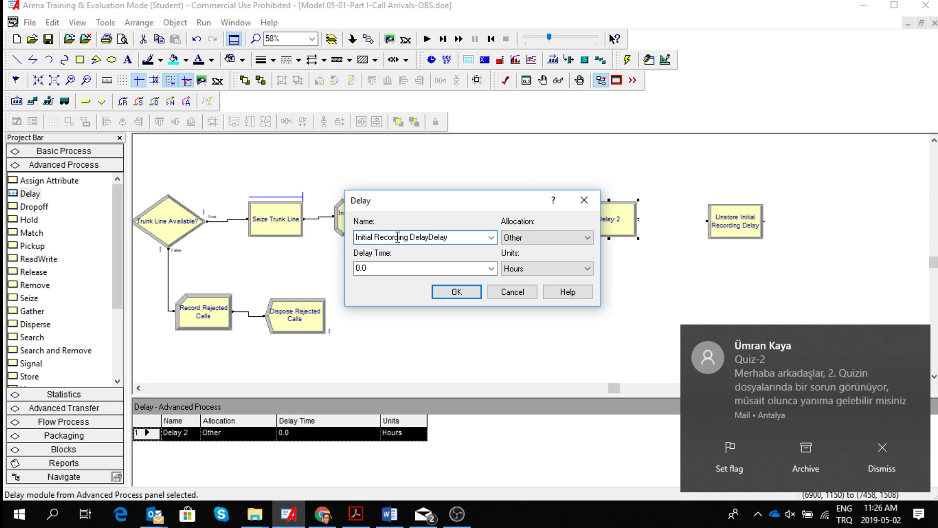
key(BackSpace)
key(BackSpace)
key(BackSpace)
key(BackSpace)
key(BackSpace)
click(884, 447)
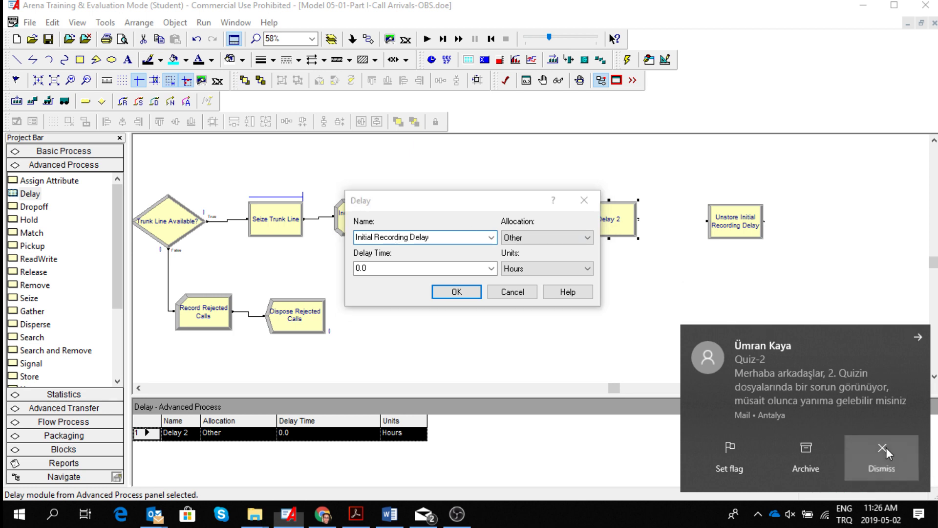
Step: Set the Delay module's delay time to the uniform expression UNIF( 0.1 , 0.6 )
click(570, 254)
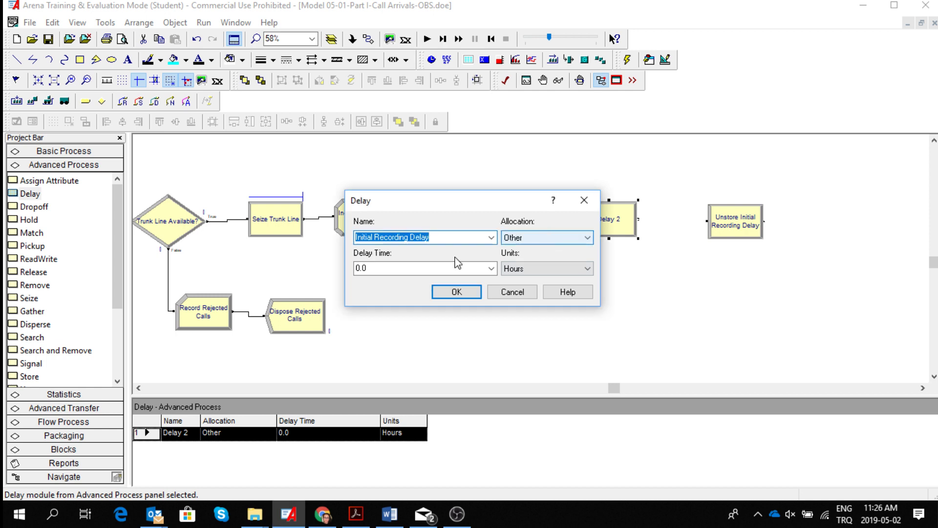
key(Tab)
key(Tab)
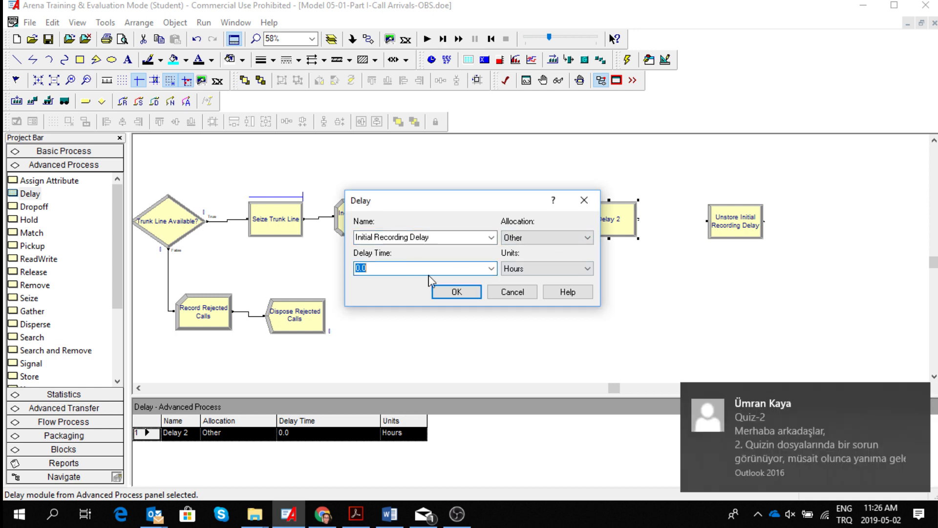
click(490, 269)
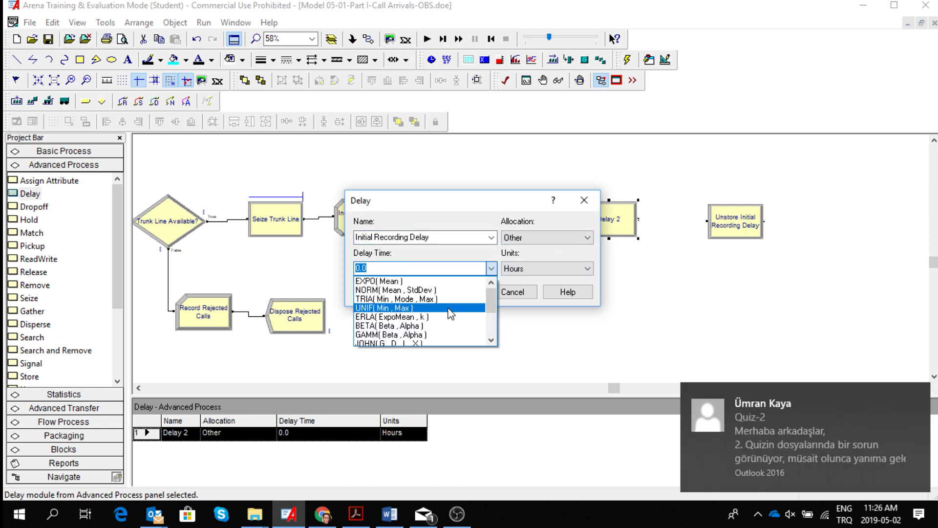
click(451, 313)
click(920, 394)
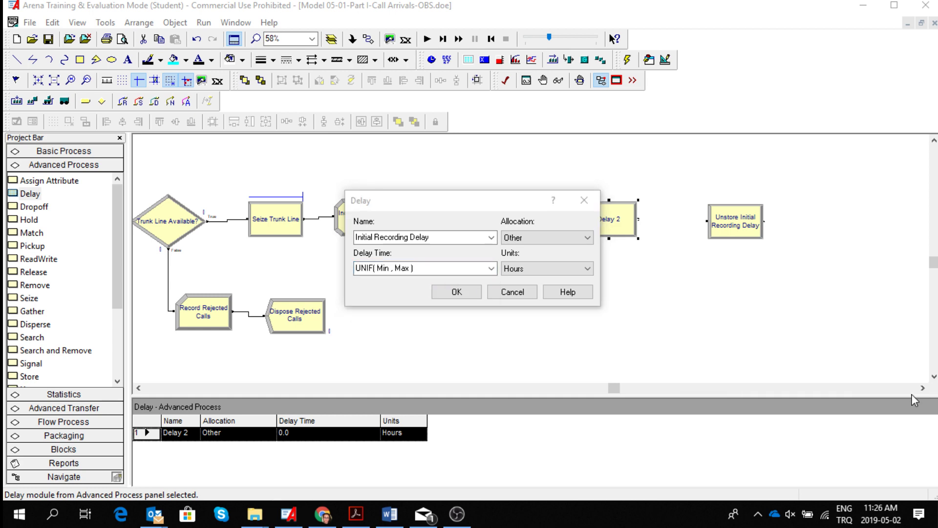
click(390, 268)
double_click(386, 268)
key(BackSpace)
text(0.1)
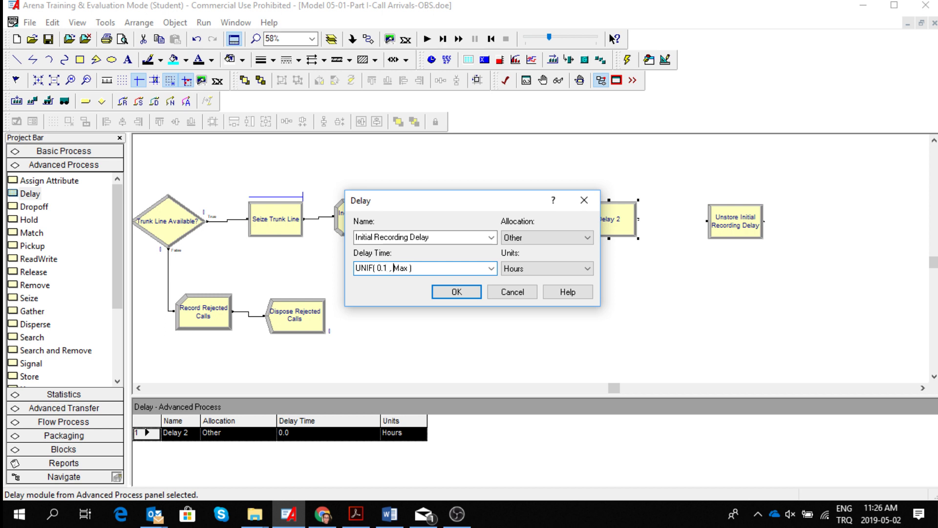
key(BackSpace)
key(BackSpace)
key(BackSpace)
text(0.6)
Step: Set the delay time units to Minutes and accept the Delay module's settings
click(587, 270)
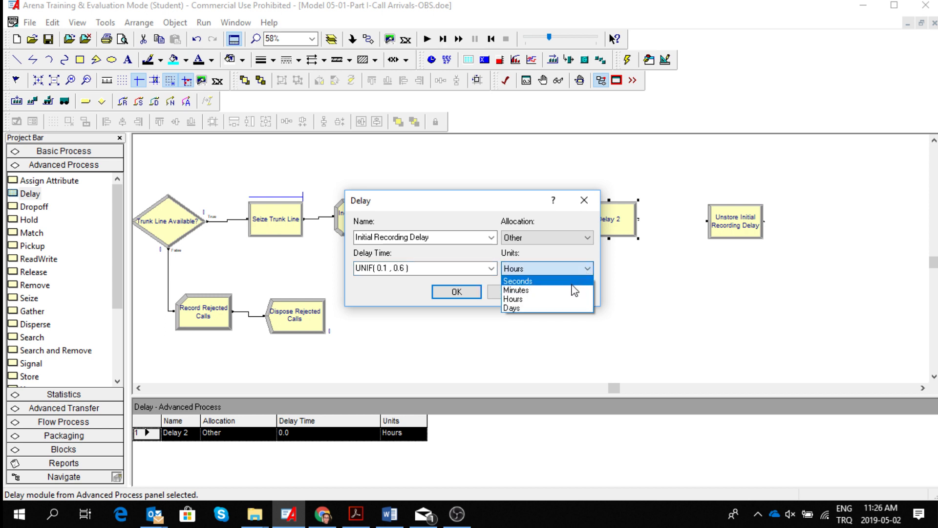
click(572, 290)
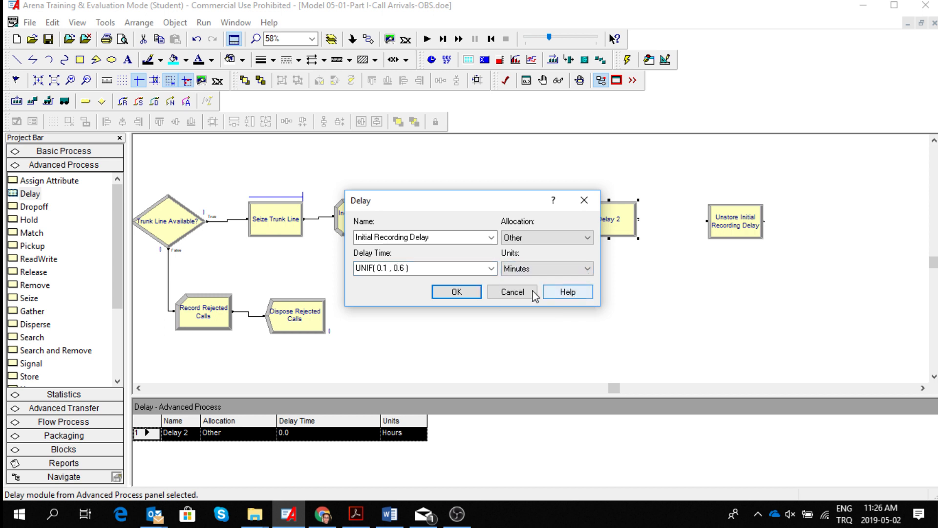
click(461, 295)
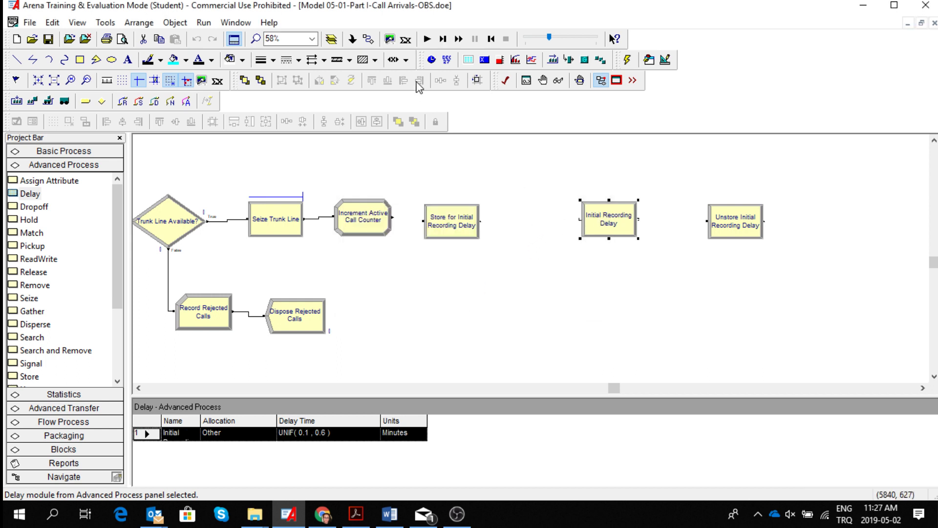
Step: Connect the Increment Active Call Counter module to the Store module, the Store to the Delay, and the Delay to the Unstore
click(369, 39)
click(393, 217)
click(423, 221)
click(368, 39)
click(480, 221)
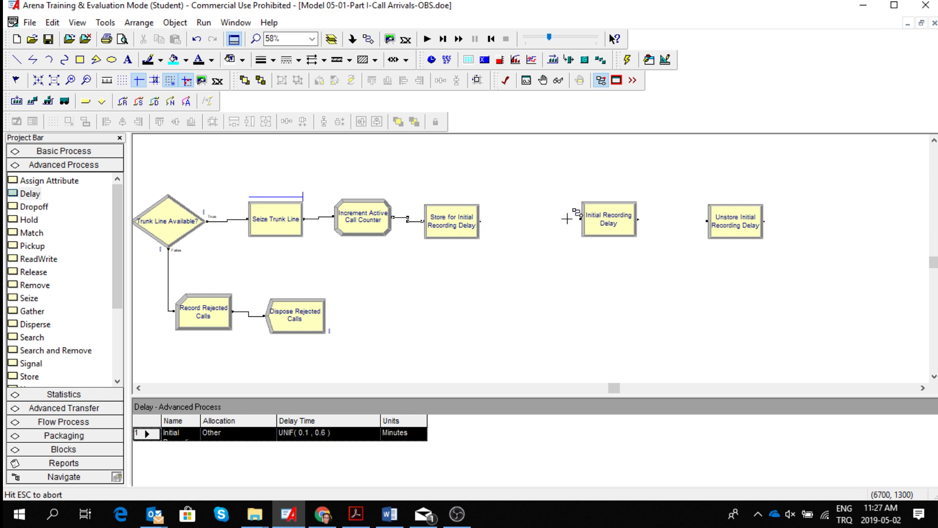
click(580, 220)
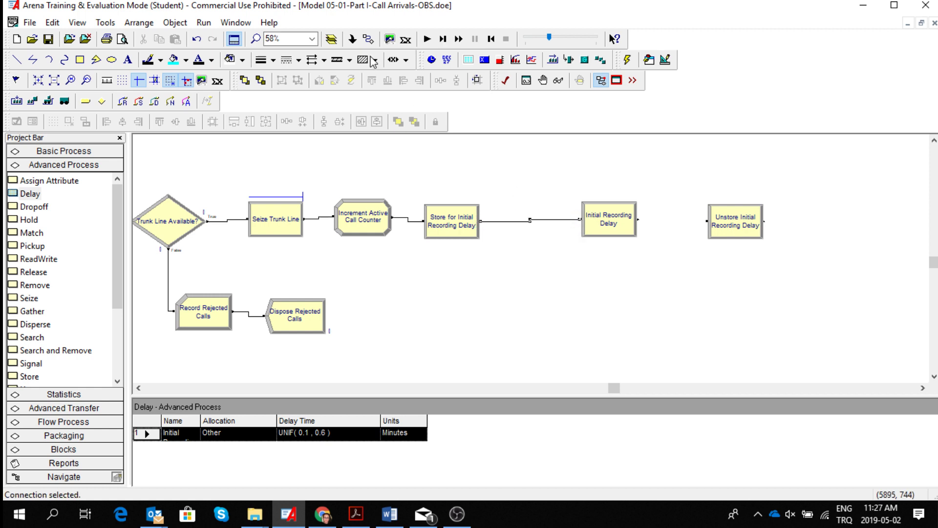
click(368, 39)
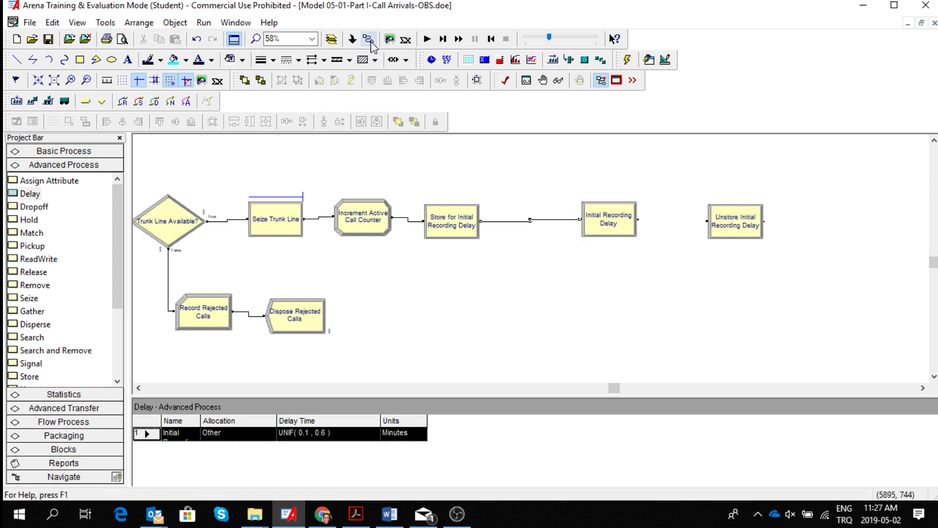
click(638, 219)
click(707, 221)
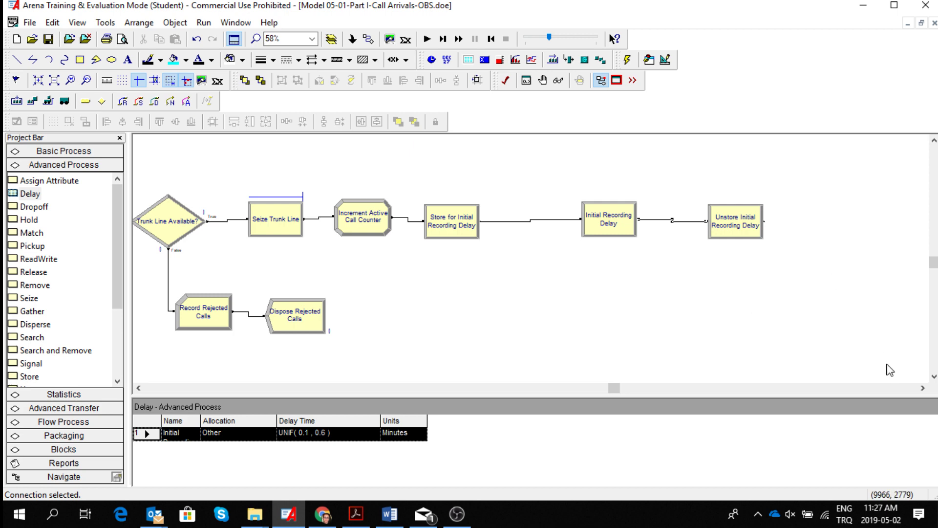
click(138, 387)
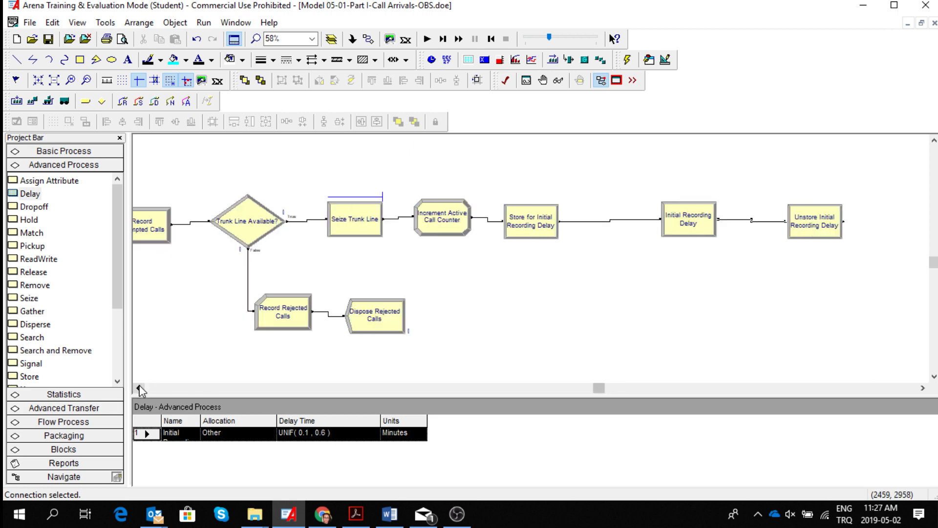
Step: Add a Decide module in the free space below the Record Rejected Calls module
click(138, 388)
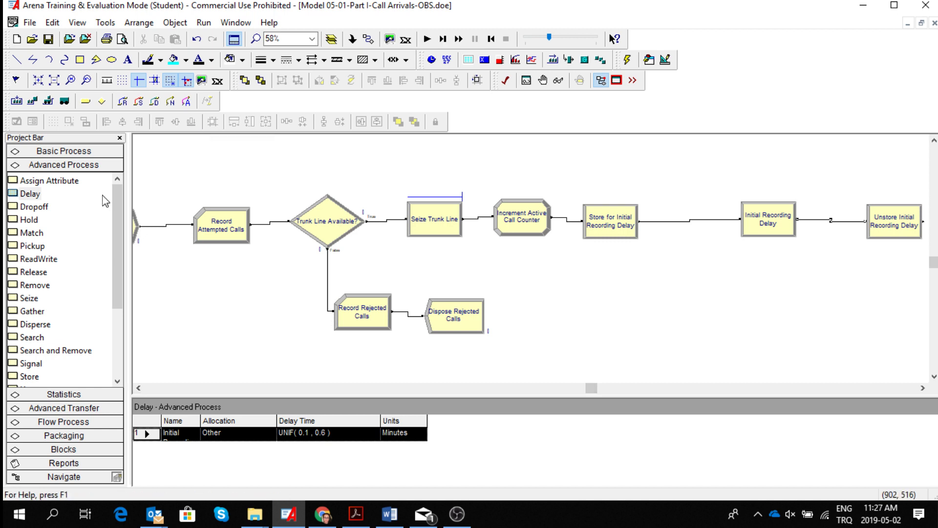
click(68, 152)
click(85, 230)
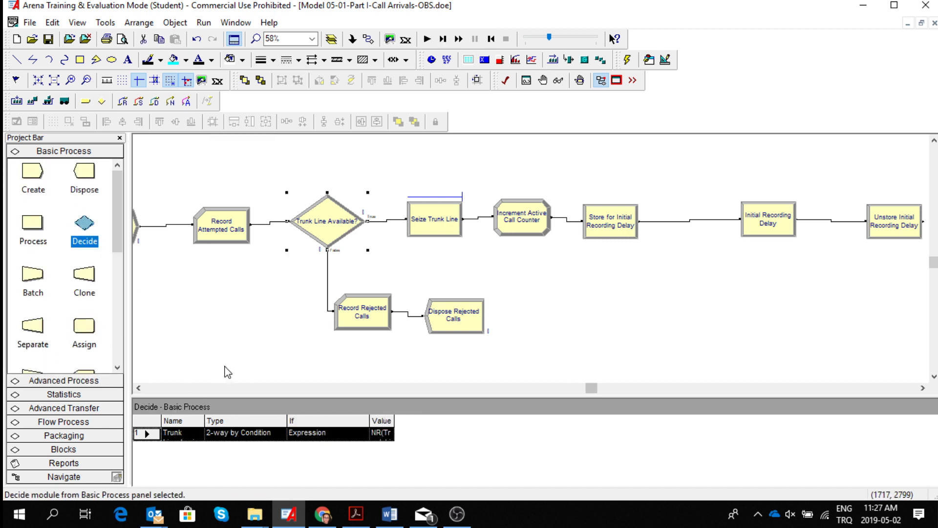
drag(86, 235, 207, 368)
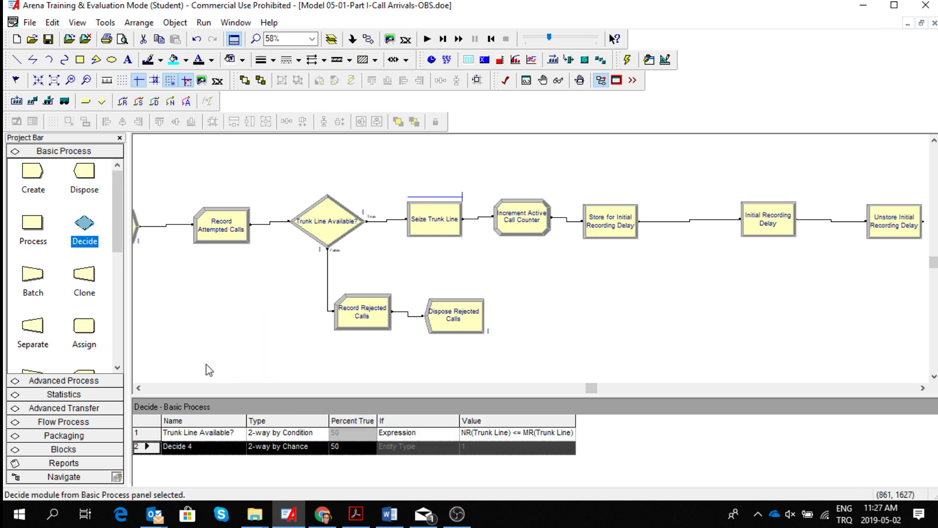
click(934, 377)
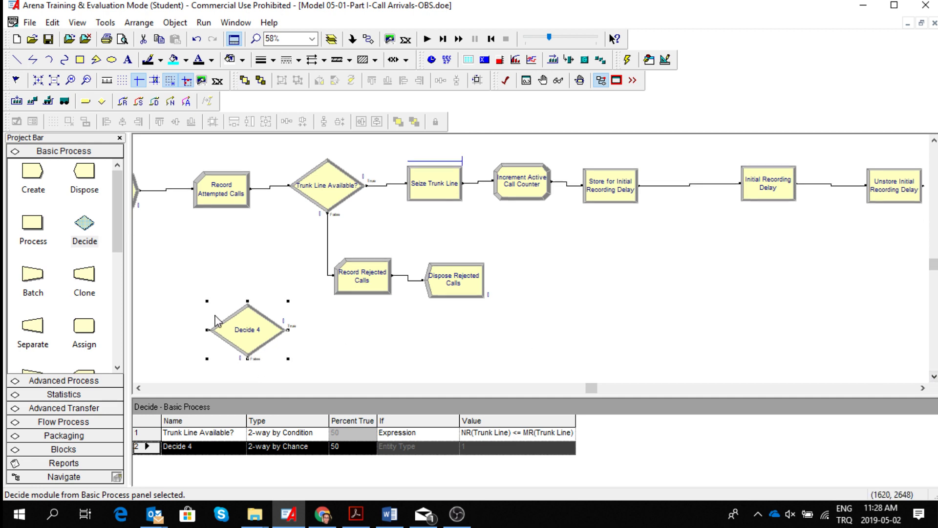
click(934, 377)
click(934, 377)
drag(249, 285, 243, 327)
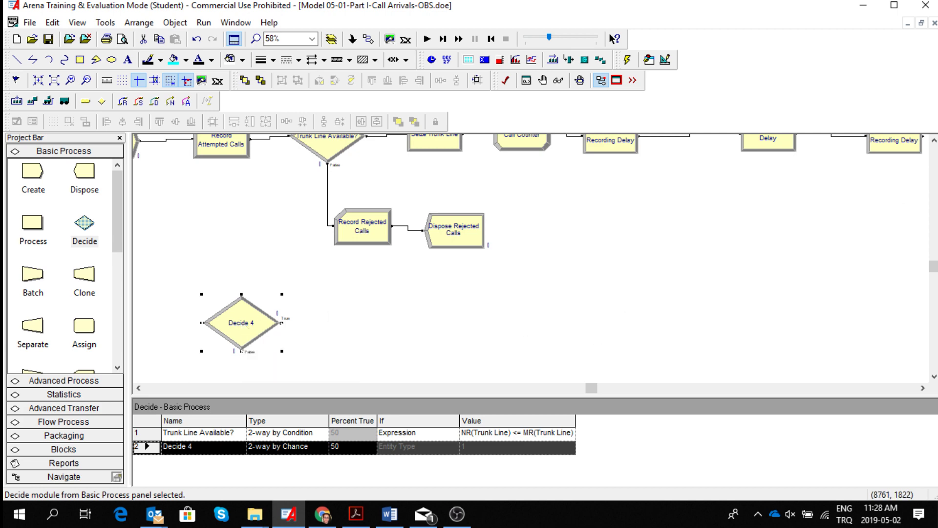
Step: Connect the Unstore Initial Recording Delay module's exit to the new Decide module's entry
click(922, 388)
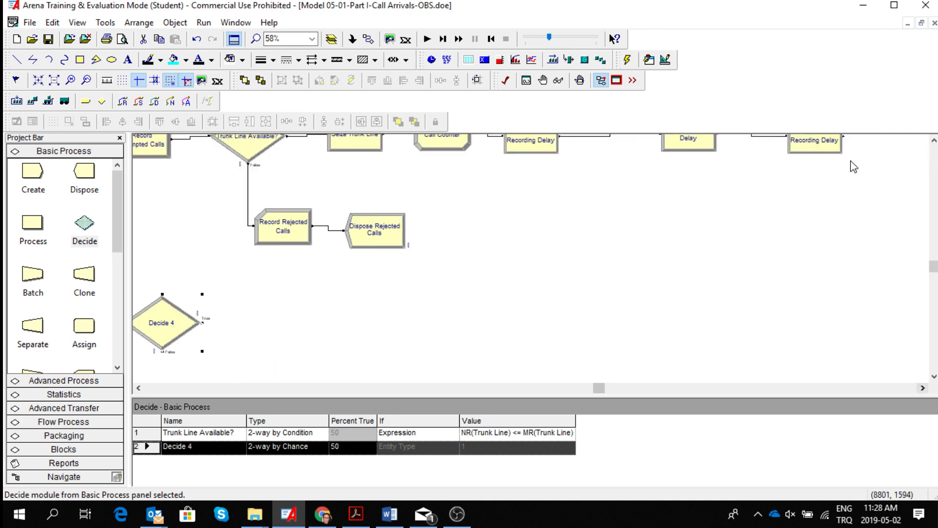
click(369, 38)
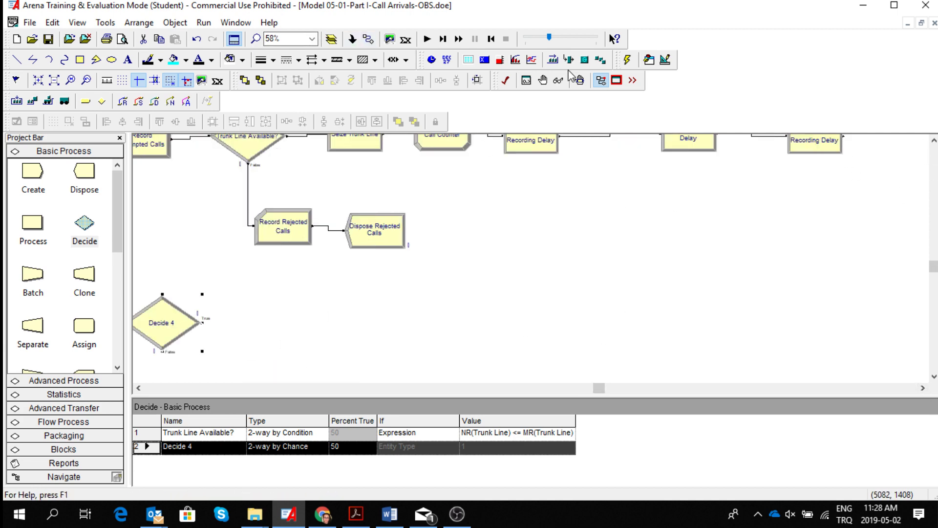
click(846, 138)
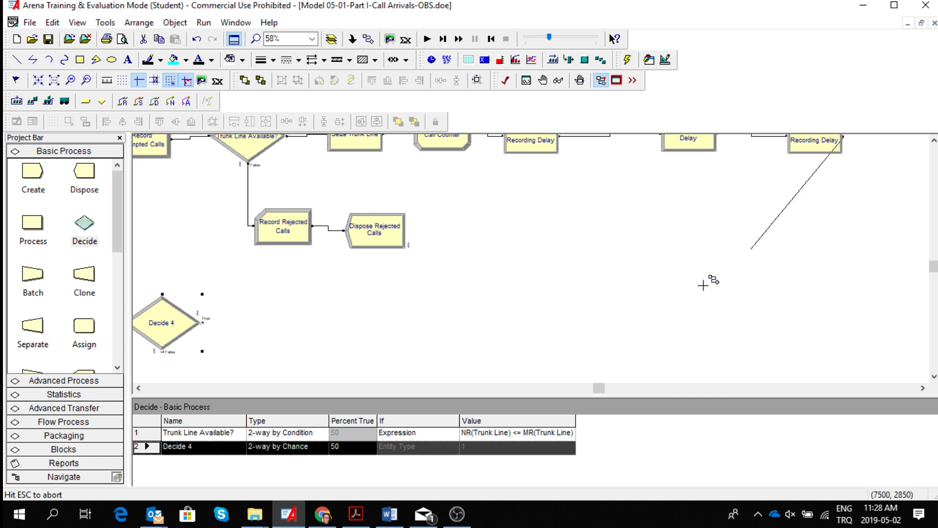
click(153, 305)
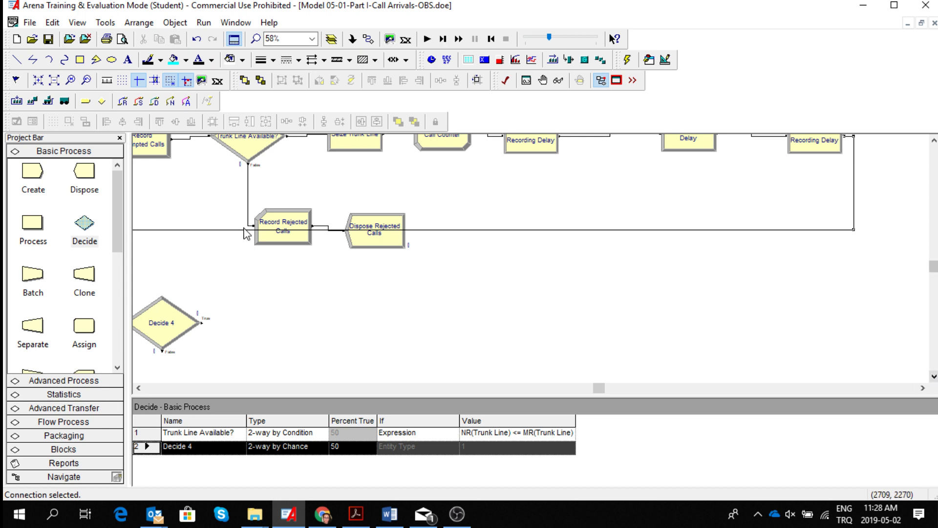
Step: Move the Record Rejected Calls and Dispose Rejected Calls modules up, clear of the long connector line
click(288, 218)
drag(288, 218, 291, 192)
drag(378, 230, 383, 193)
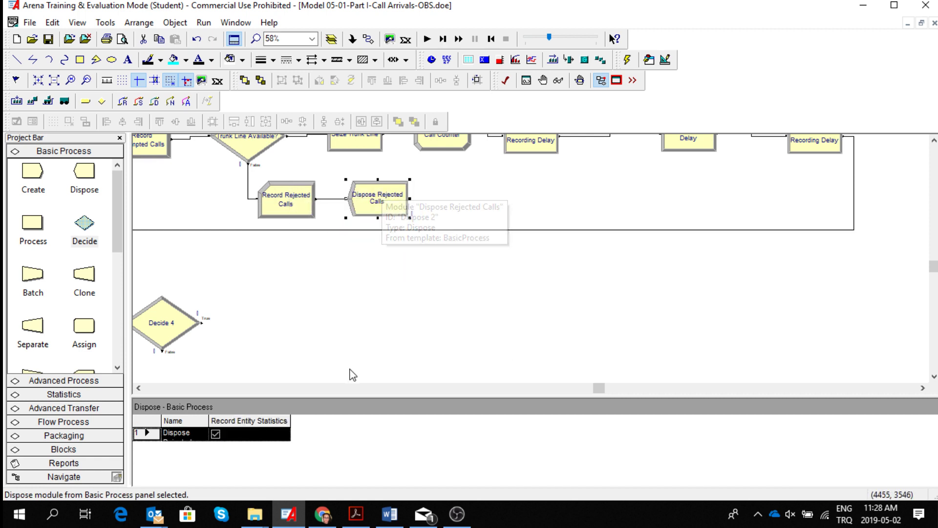
Step: Name the new Decide module "Determine Call Type" and set its type to N-way by Chance
click(138, 388)
click(139, 388)
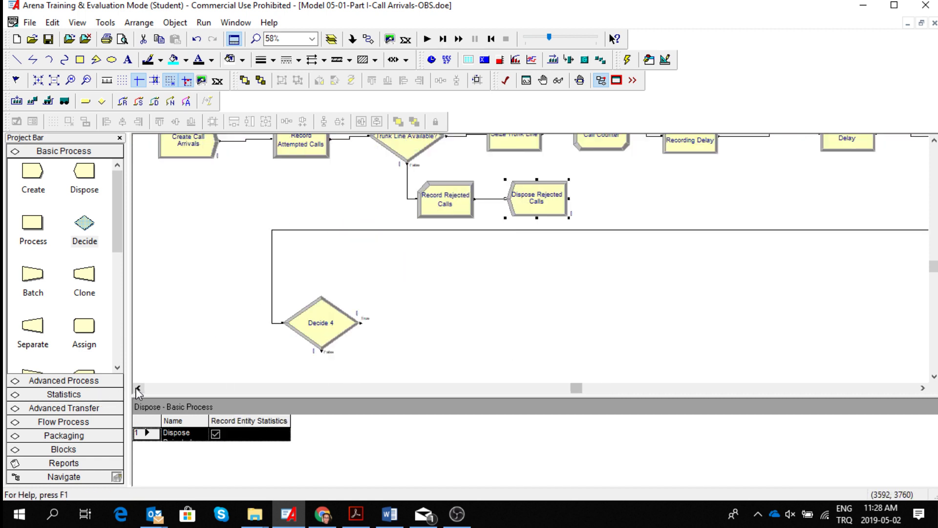
double_click(327, 327)
text(Determine Call Type)
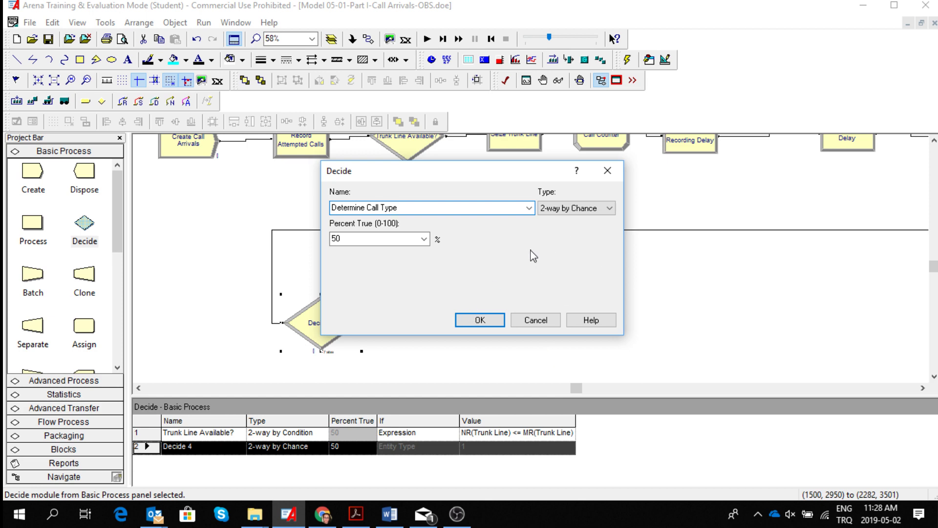
click(611, 209)
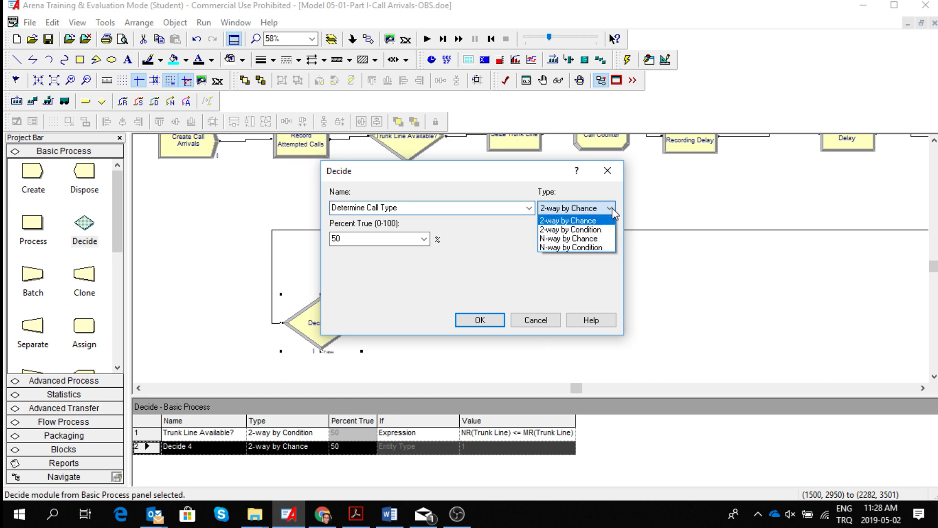
click(602, 239)
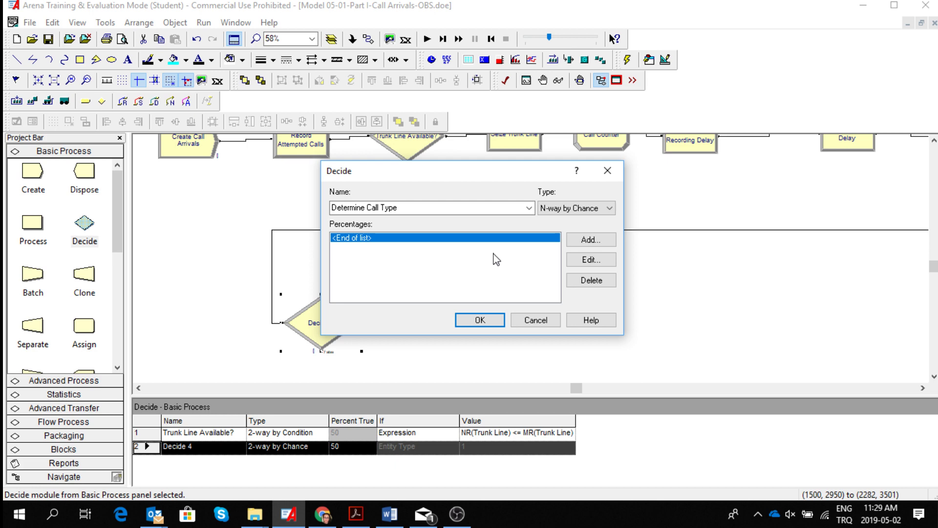
Step: Add branch percentages of 76 and 16 to the Decide module, accept its settings and save the model
click(592, 240)
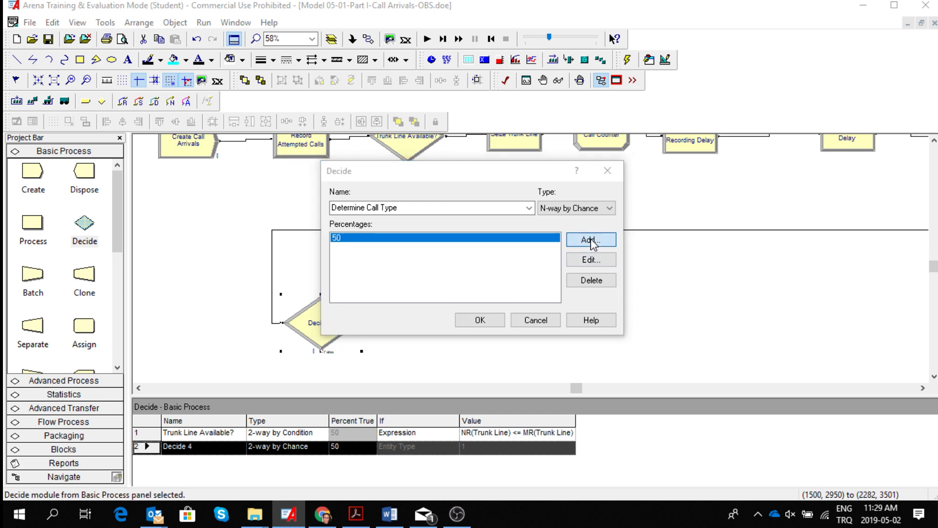
text(76)
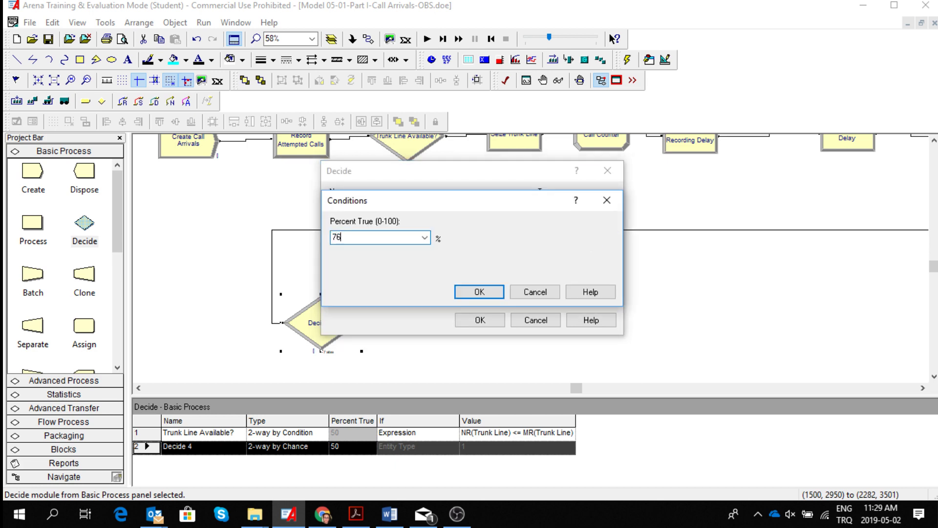
click(478, 293)
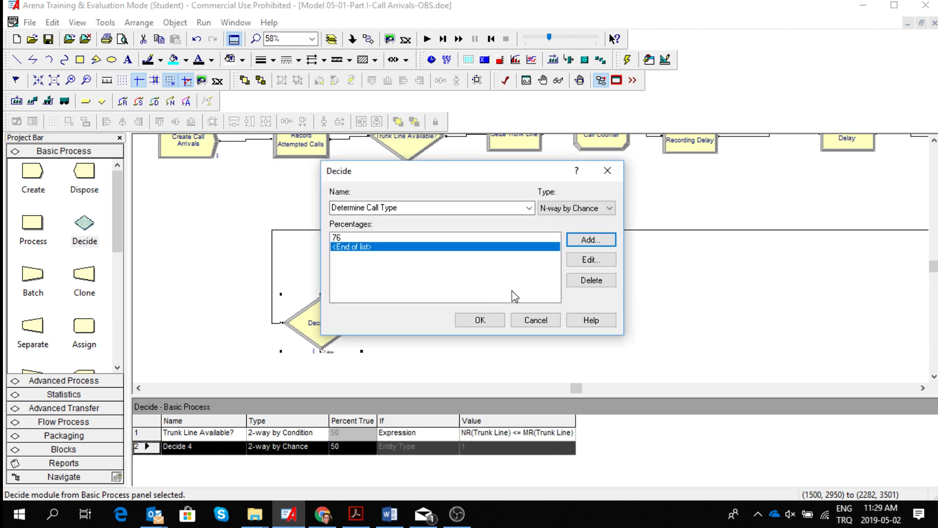
click(592, 240)
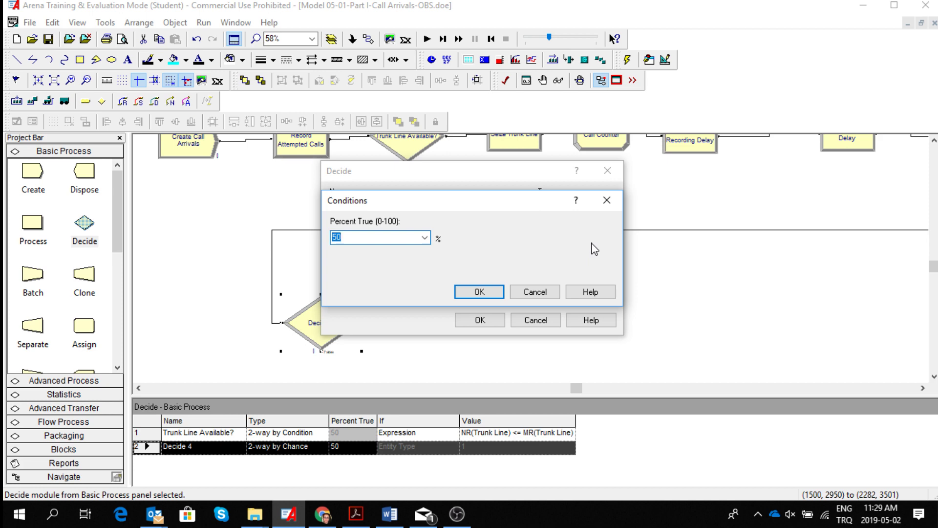
text(16)
click(472, 293)
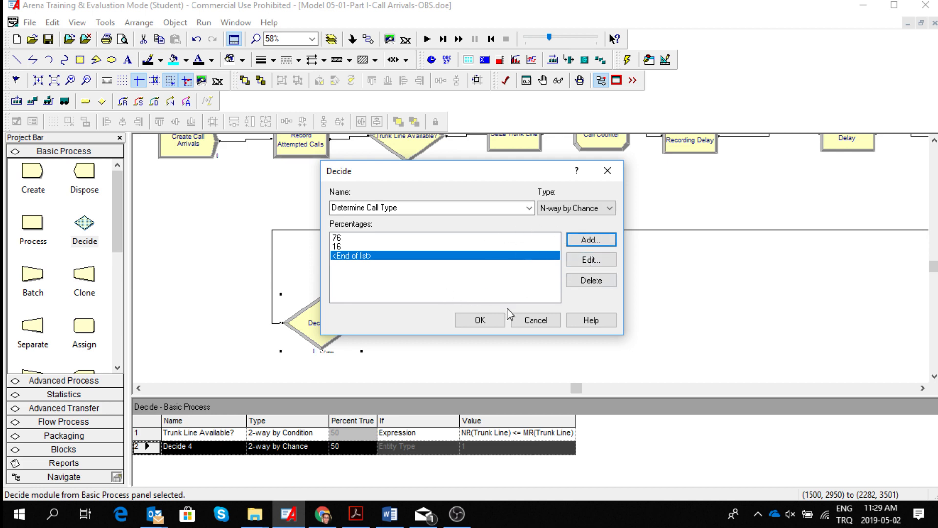
click(480, 320)
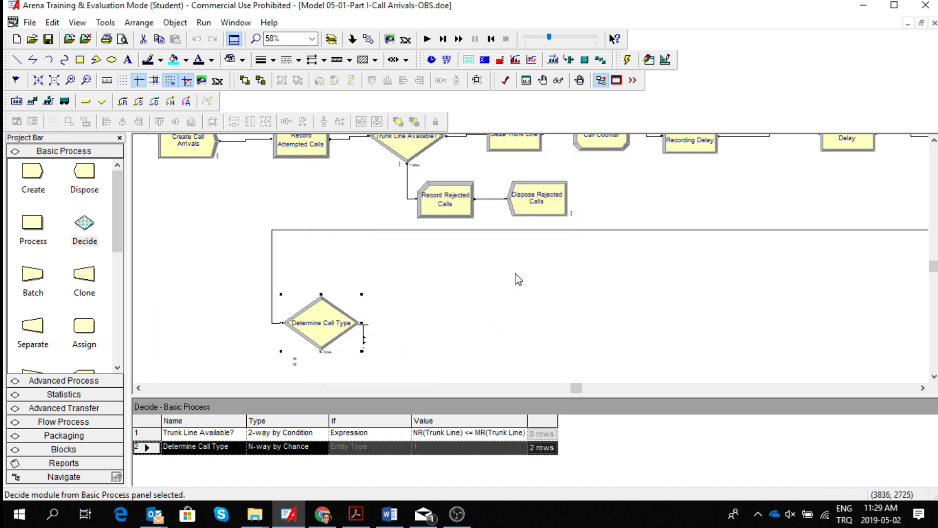
click(47, 40)
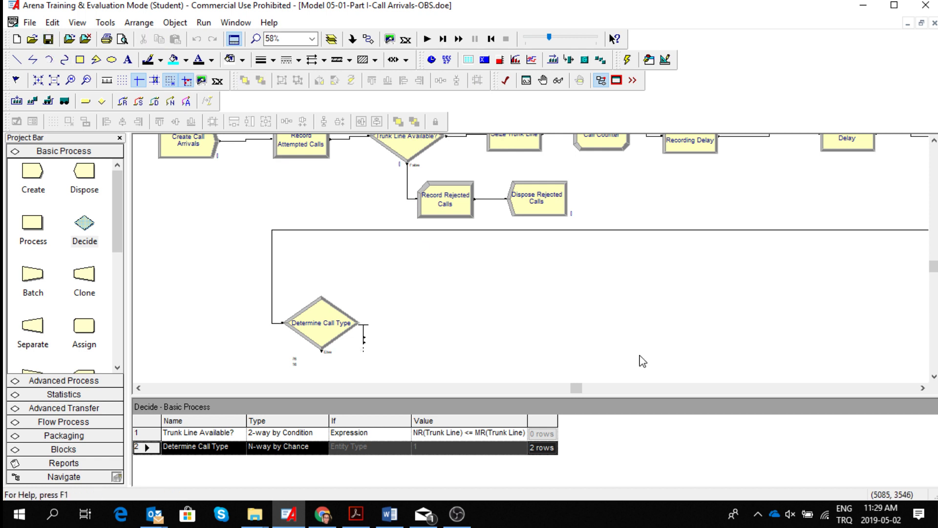